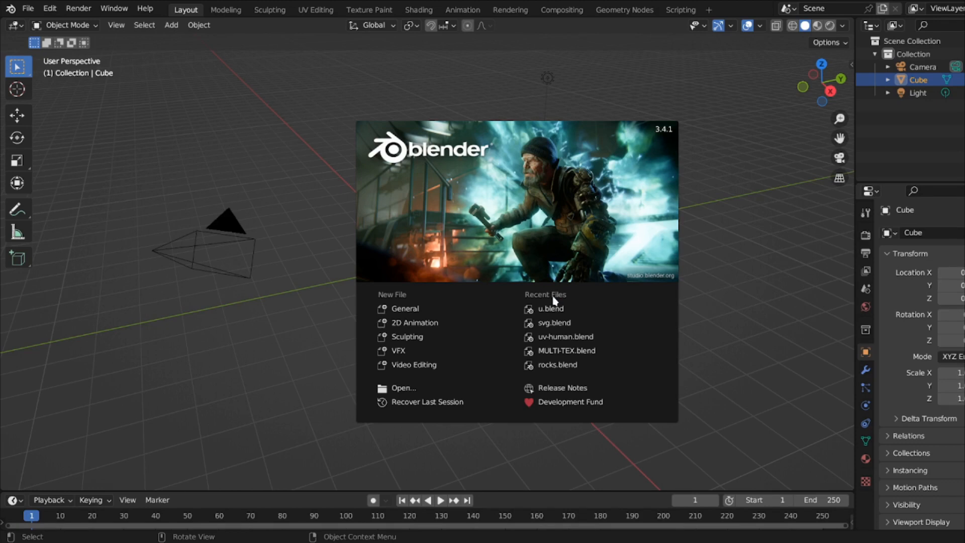
- Open the recent file u.blend
{"action": "left_click", "coordinate": [552, 308]}
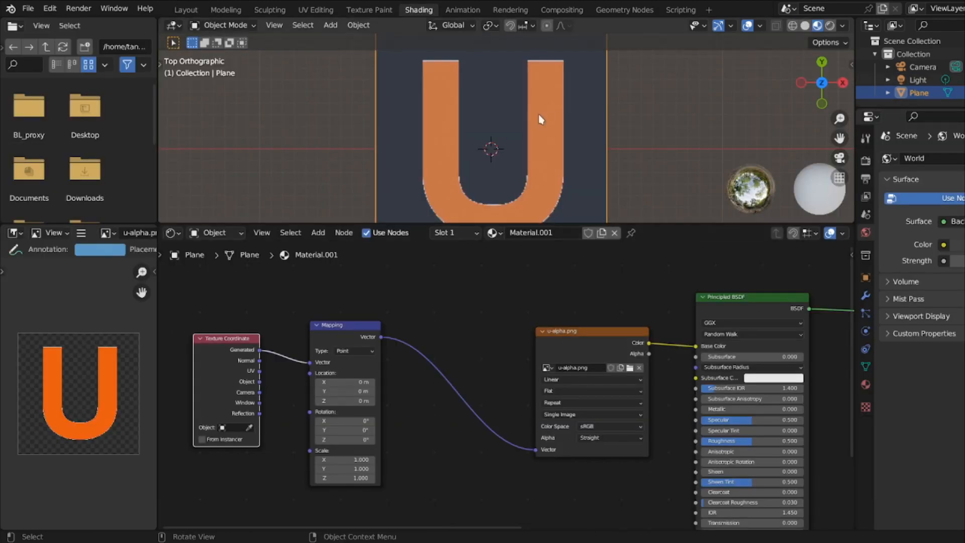
{"action": "scroll", "coordinate": [539, 123], "scroll_direction": "down", "scroll_amount": 2}
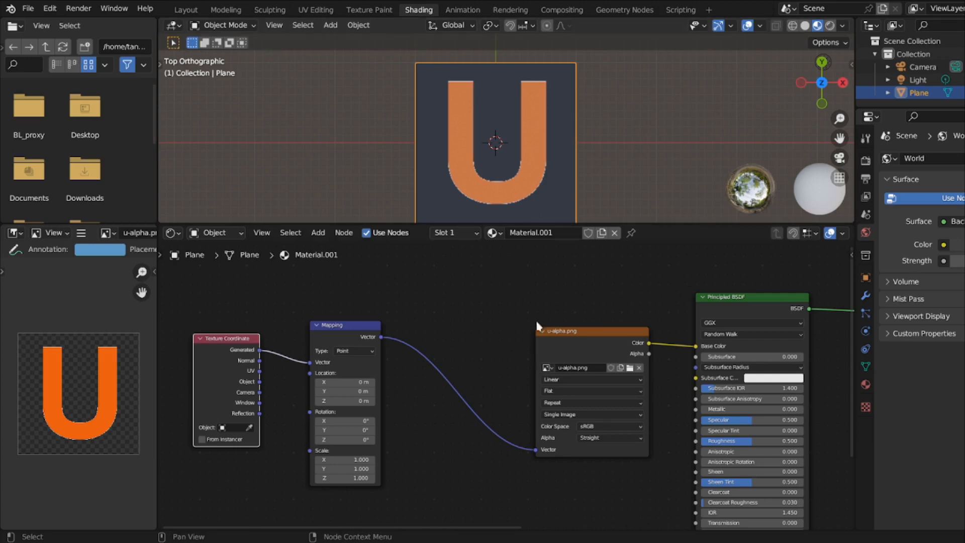
{"action": "scroll", "coordinate": [563, 340], "scroll_direction": "up", "scroll_amount": 3}
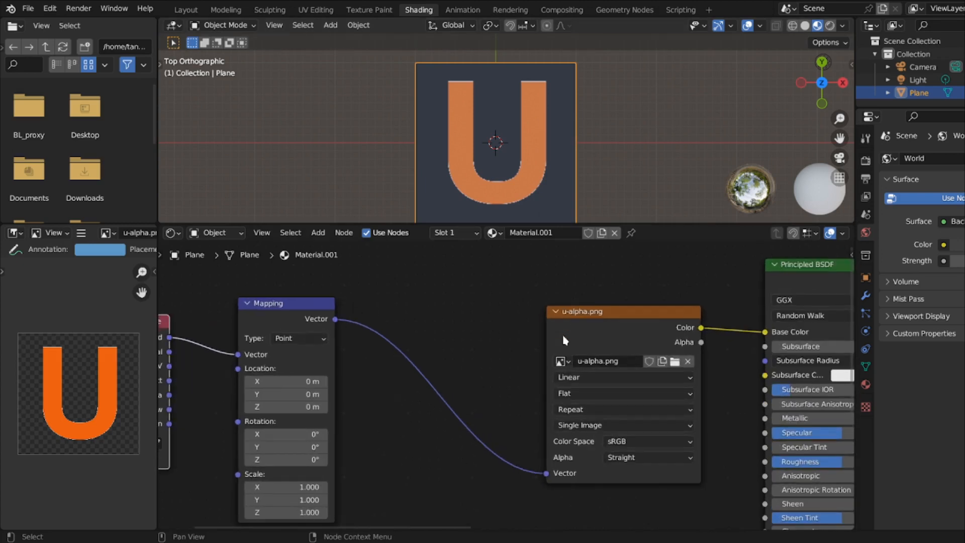
{"action": "scroll", "coordinate": [504, 212], "scroll_direction": "down", "scroll_amount": 2}
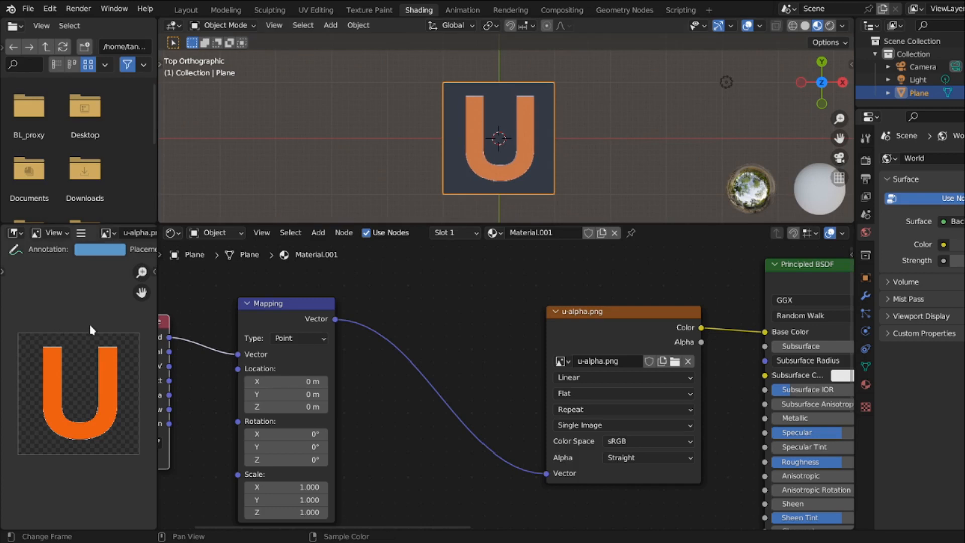
- Draw a freehand annotation stroke over the U picture in the image editor and erase it
{"action": "key", "text": "t"}
{"action": "left_click", "coordinate": [20, 296]}
{"action": "mouse_move", "coordinate": [73, 332]}
{"action": "left_mouse_down"}
{"action": "mouse_move", "coordinate": [103, 348]}
{"action": "mouse_move", "coordinate": [119, 305]}
{"action": "left_mouse_up"}
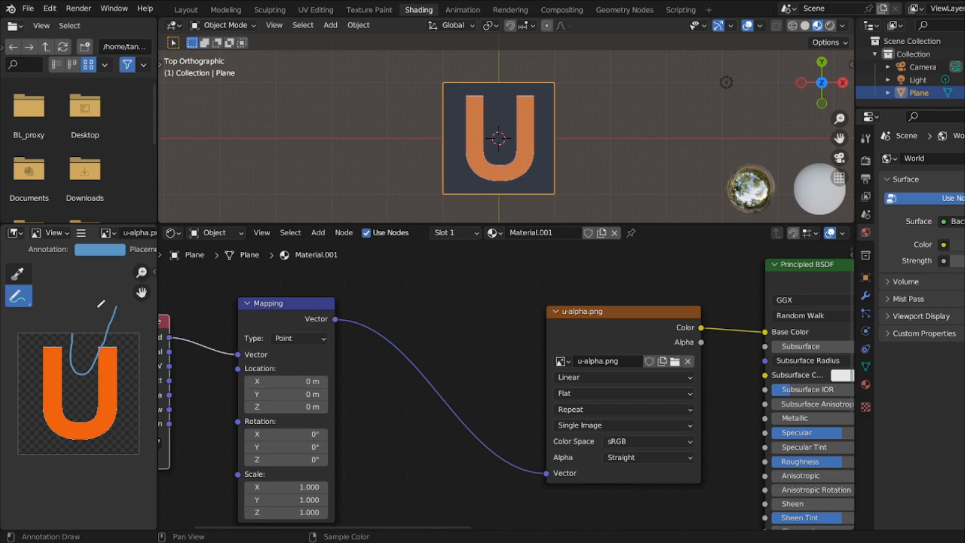
{"action": "mouse_move", "coordinate": [101, 319]}
{"action": "left_mouse_down", "text": "ctrl"}
{"action": "mouse_move", "coordinate": [77, 367]}
{"action": "mouse_move", "coordinate": [115, 296]}
{"action": "left_mouse_up", "text": "ctrl"}
{"action": "key", "text": "t"}
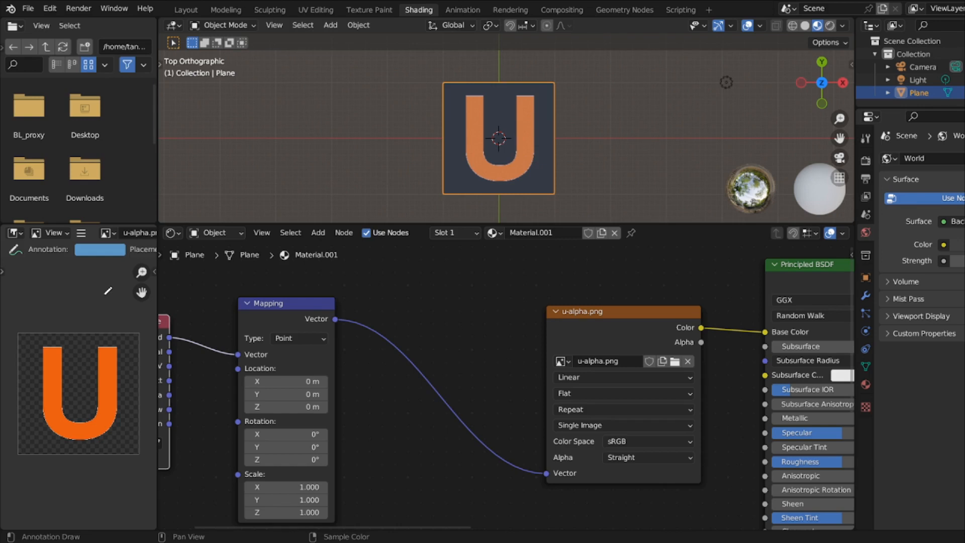
- Make Sample the active tool in the image editor
{"action": "key", "text": "t"}
{"action": "left_click", "coordinate": [19, 275]}
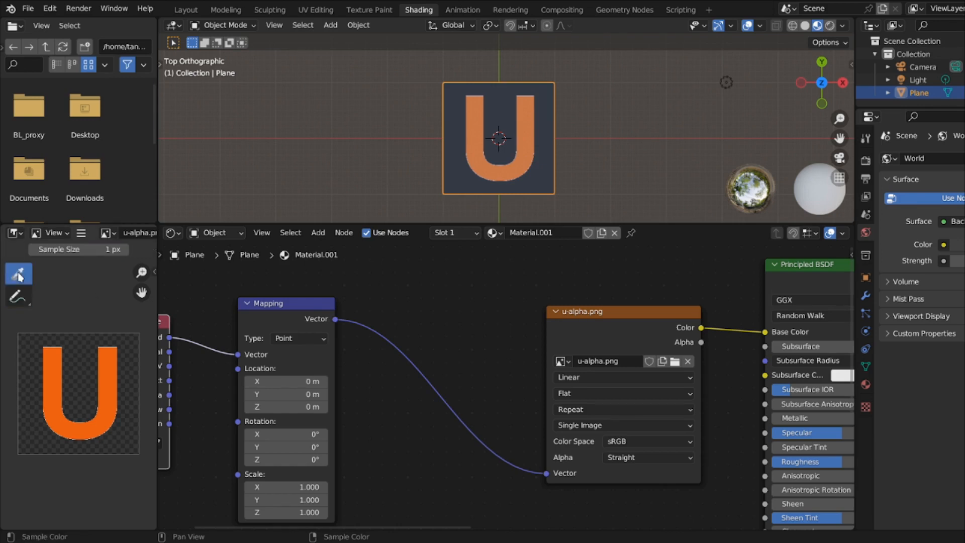
{"action": "key", "text": "t"}
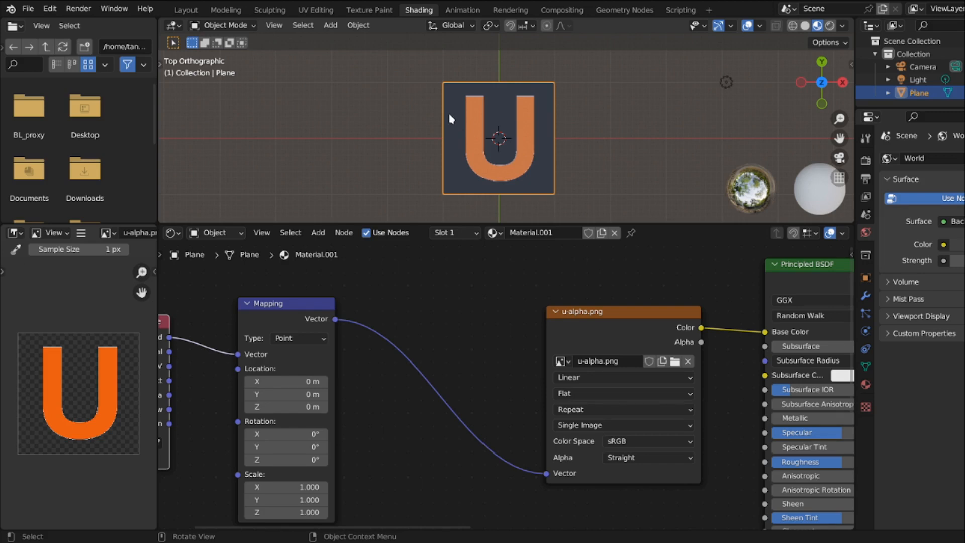
- Enlarge the 3D viewport downward so the whole textured plane fits above the shader node editor
{"action": "scroll", "coordinate": [448, 119], "scroll_direction": "up", "scroll_amount": 2}
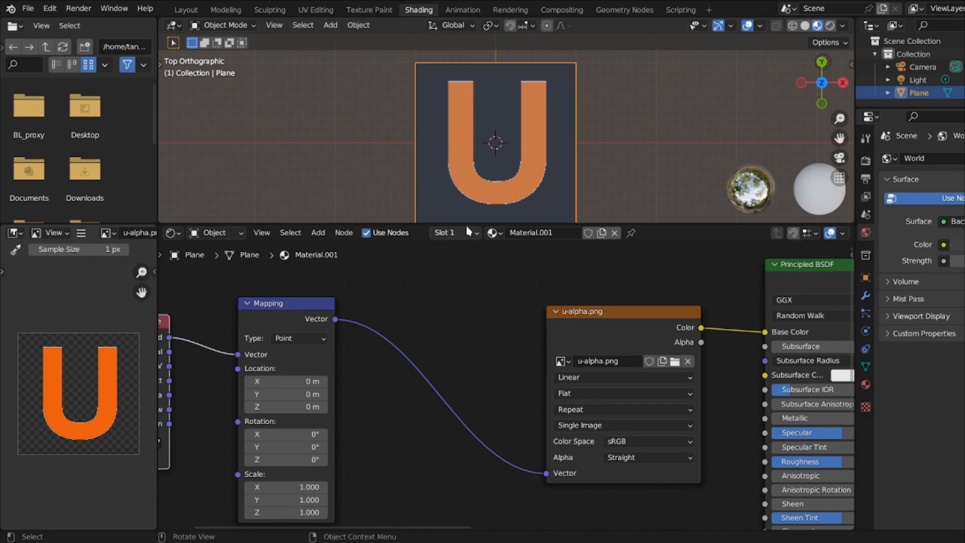
{"action": "left_click_drag", "start_coordinate": [464, 224], "coordinate": [465, 251]}
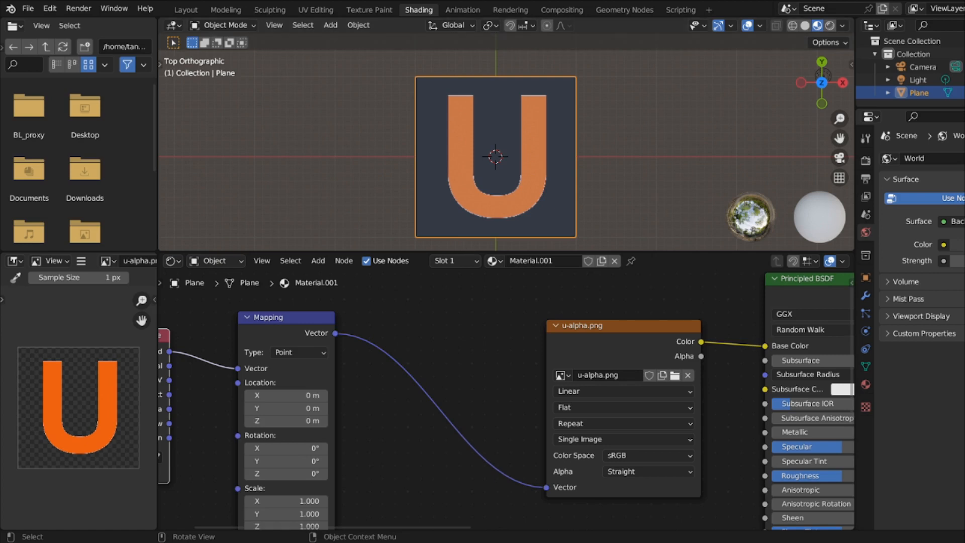
{"action": "key", "text": "ctrl+q"}
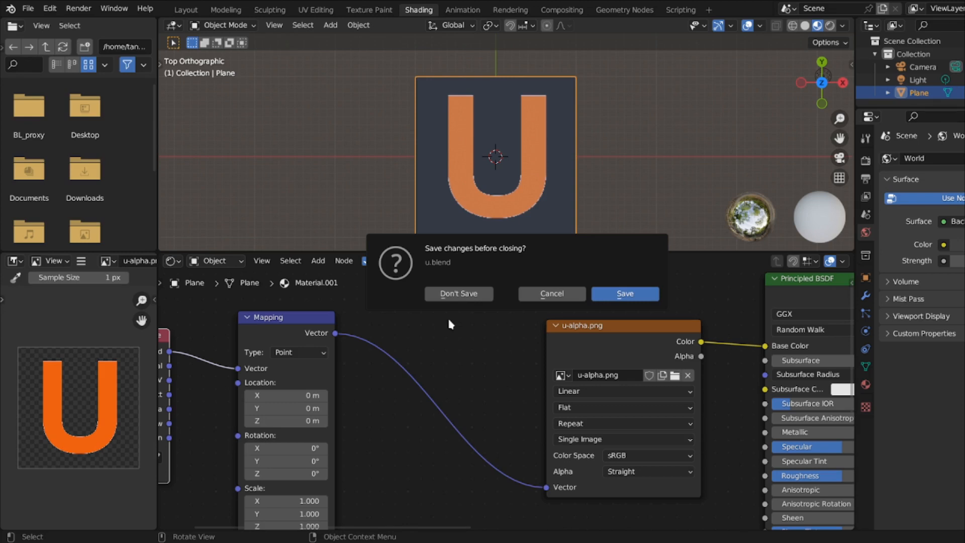
{"action": "left_click", "coordinate": [540, 299]}
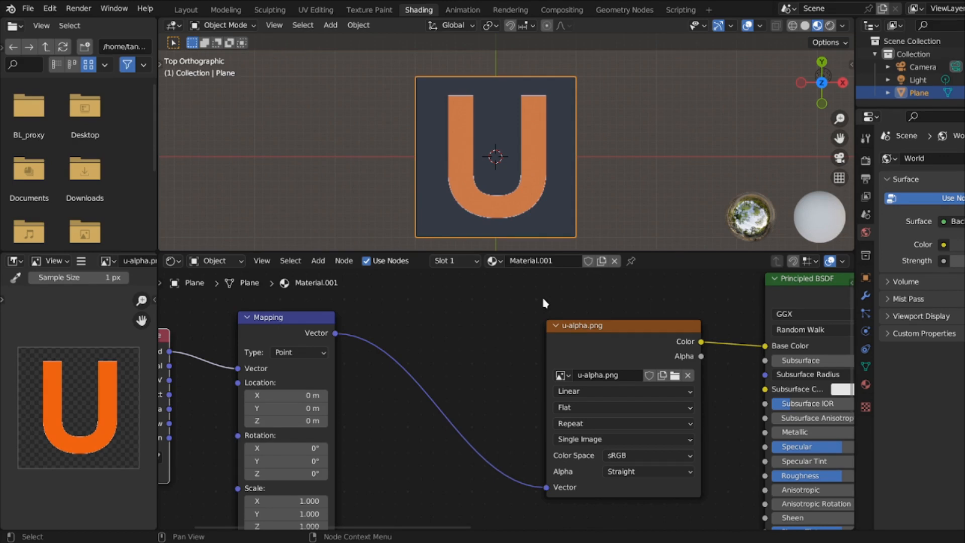
- Add a Brick Texture node on the link between the Mapping node and the u-alpha.png image node
{"action": "scroll", "coordinate": [416, 347], "scroll_direction": "down", "scroll_amount": 2}
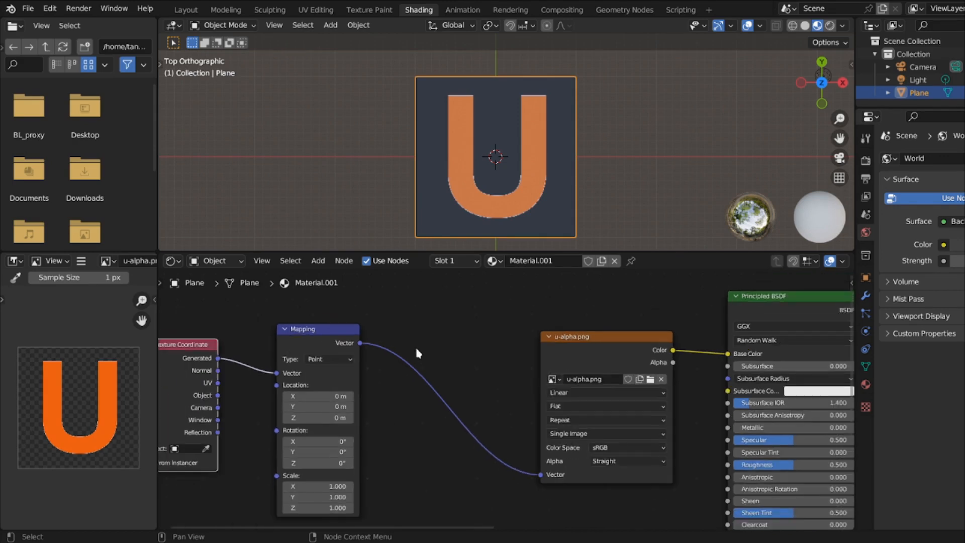
{"action": "middle_click_drag", "start_coordinate": [416, 350], "coordinate": [439, 339]}
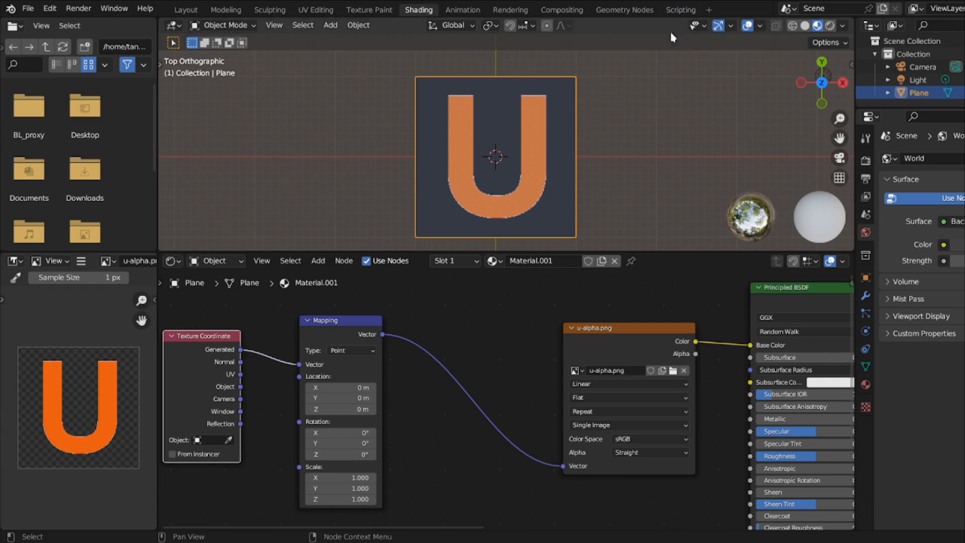
{"action": "scroll", "coordinate": [487, 274], "scroll_direction": "down", "scroll_amount": 1}
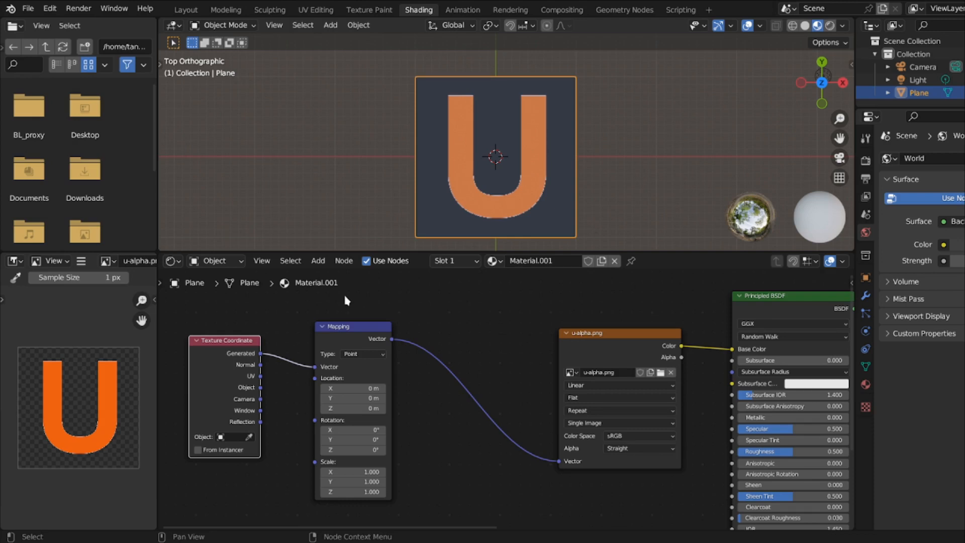
{"action": "left_click", "coordinate": [318, 260]}
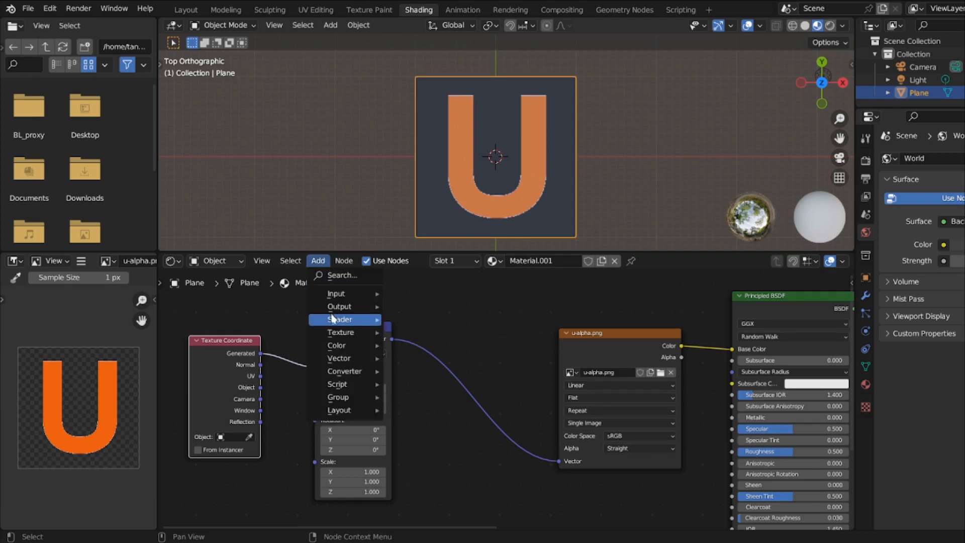
{"action": "mouse_move", "coordinate": [333, 334]}
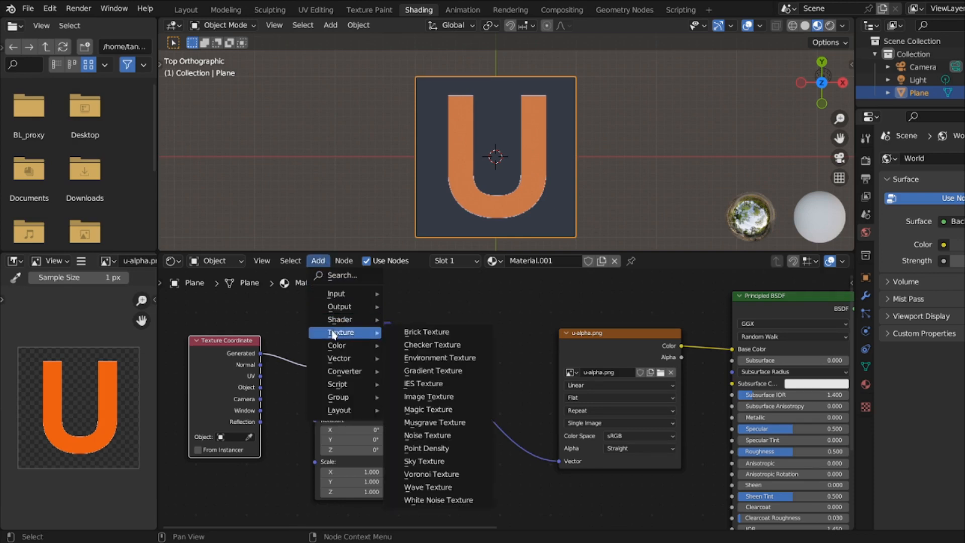
{"action": "left_click", "coordinate": [409, 333]}
{"action": "left_click", "coordinate": [439, 321]}
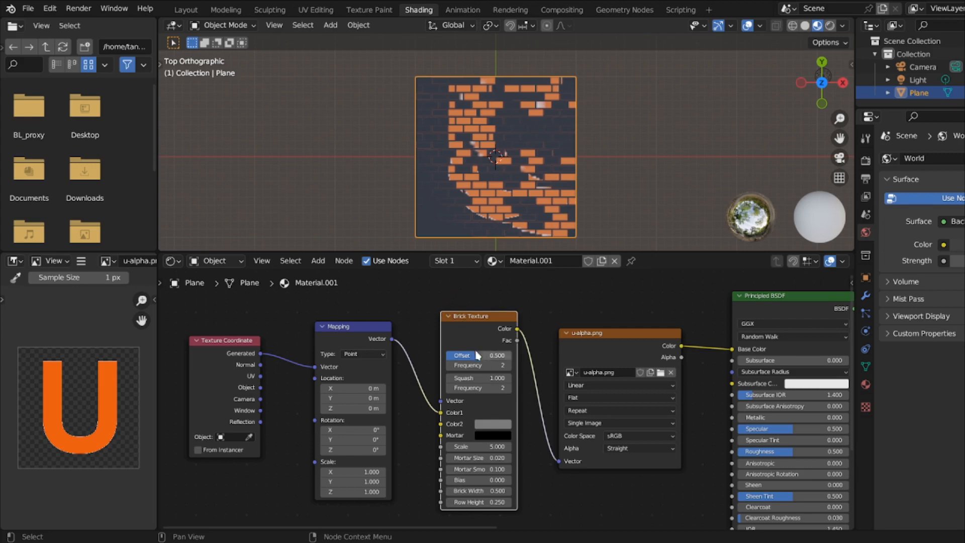
- Set the Brick Texture node's offset frequency to 1, squash to 0.5, mortar smooth to 0.6 and bias to -1
{"action": "left_click_drag", "start_coordinate": [498, 366], "coordinate": [470, 378]}
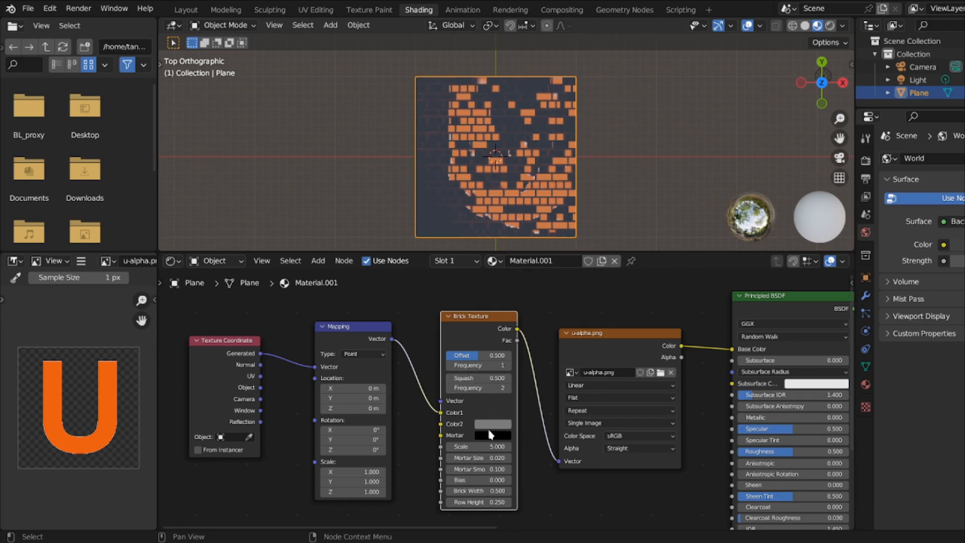
{"action": "mouse_move", "coordinate": [478, 458]}
{"action": "left_mouse_down"}
{"action": "mouse_move", "coordinate": [502, 457]}
{"action": "mouse_move", "coordinate": [473, 457]}
{"action": "mouse_move", "coordinate": [465, 469]}
{"action": "left_mouse_up"}
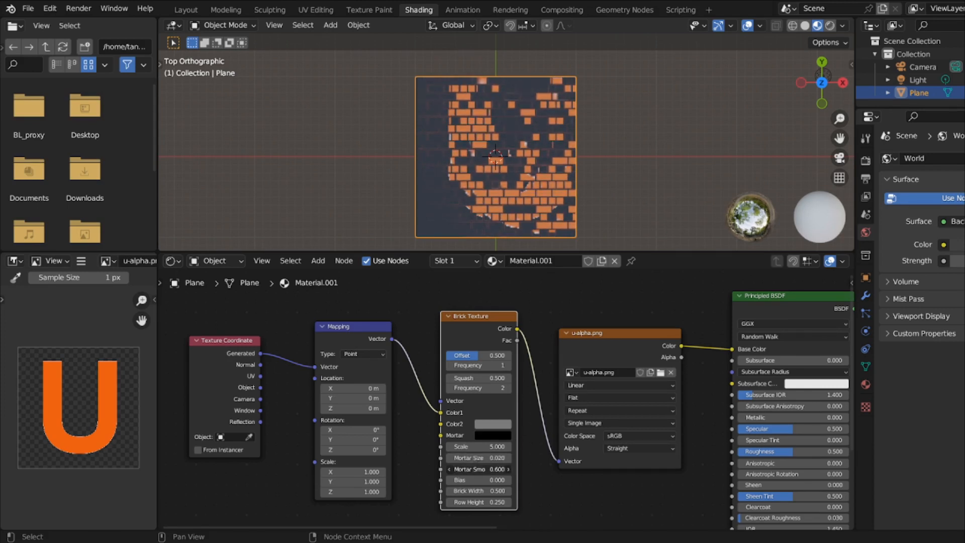
{"action": "left_click_drag", "start_coordinate": [470, 480], "coordinate": [420, 480]}
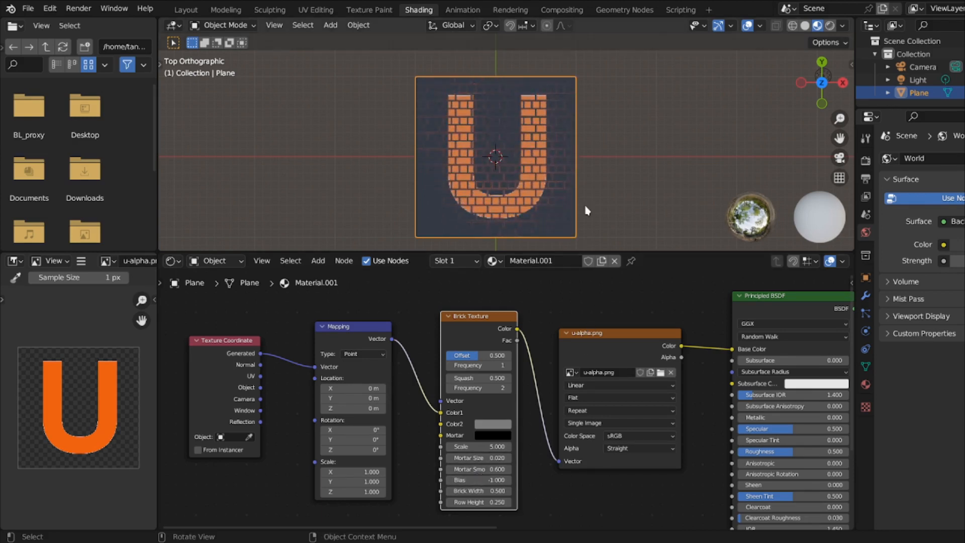
- Set the Brick Texture node's brick width to 0.4 and its scale to 2.9
{"action": "scroll", "coordinate": [585, 211], "scroll_direction": "up", "scroll_amount": 2}
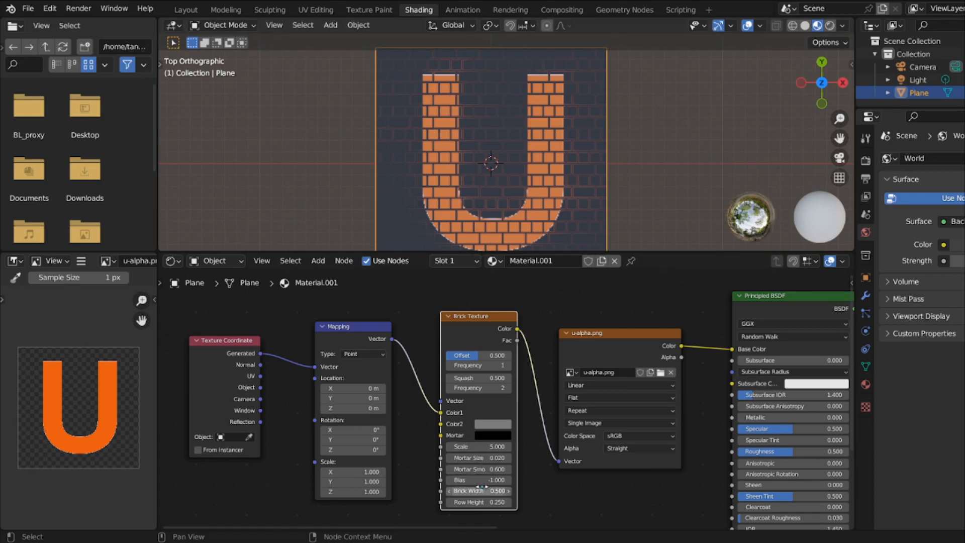
{"action": "mouse_move", "coordinate": [479, 490]}
{"action": "left_mouse_down"}
{"action": "mouse_move", "coordinate": [490, 480]}
{"action": "mouse_move", "coordinate": [475, 480]}
{"action": "left_mouse_up"}
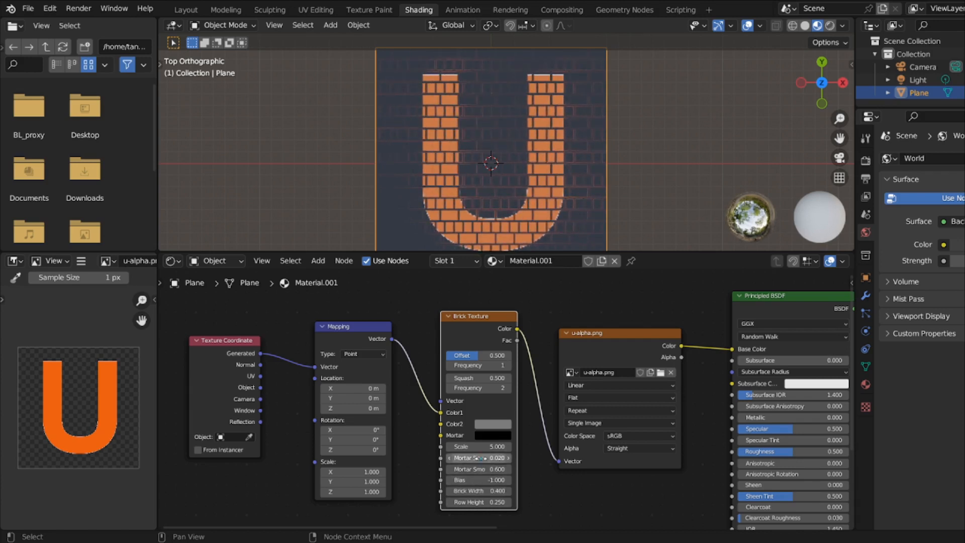
{"action": "left_click_drag", "start_coordinate": [473, 446], "coordinate": [404, 446]}
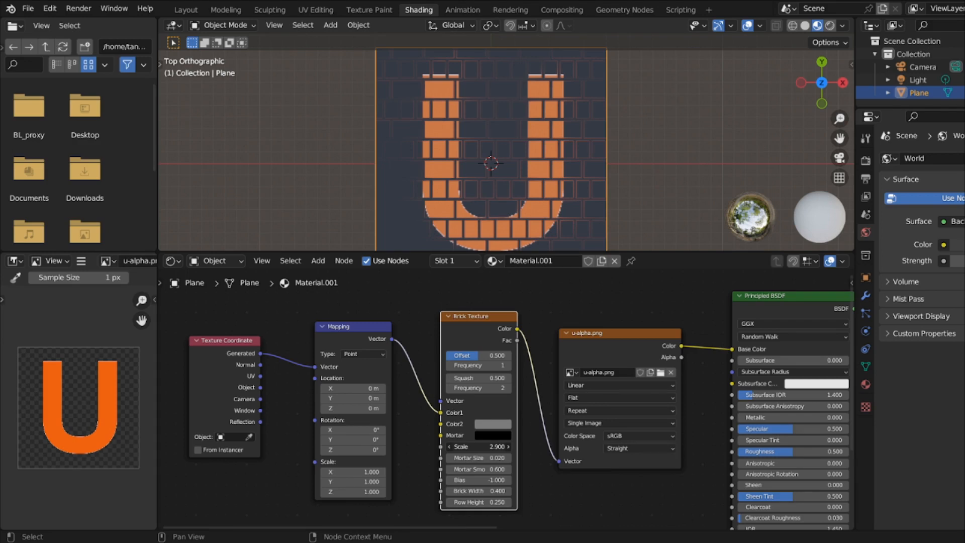
{"action": "left_click_drag", "start_coordinate": [405, 446], "coordinate": [405, 446]}
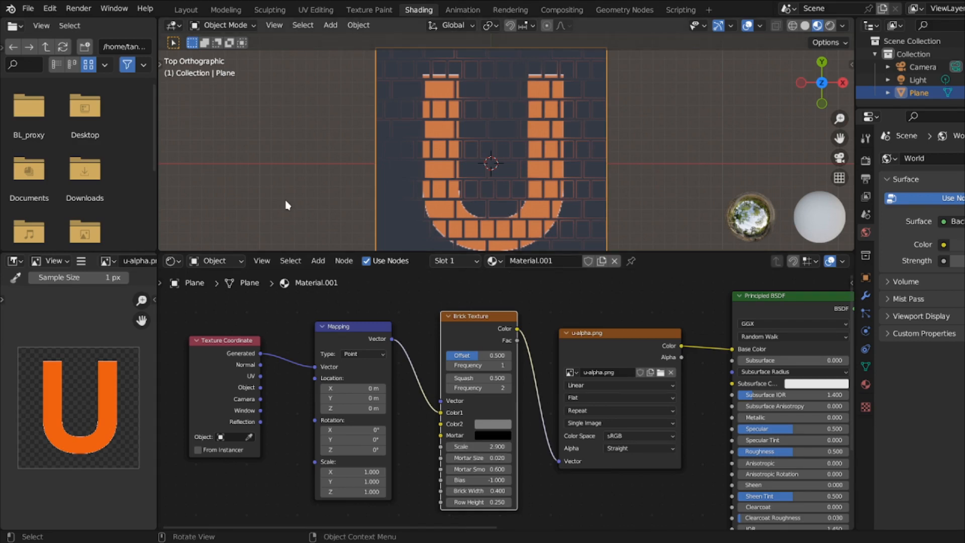
- Draw an annotation loop between the arms of the U in the 3D viewport, erase it and return to the Select Box tool
{"action": "key", "text": "t"}
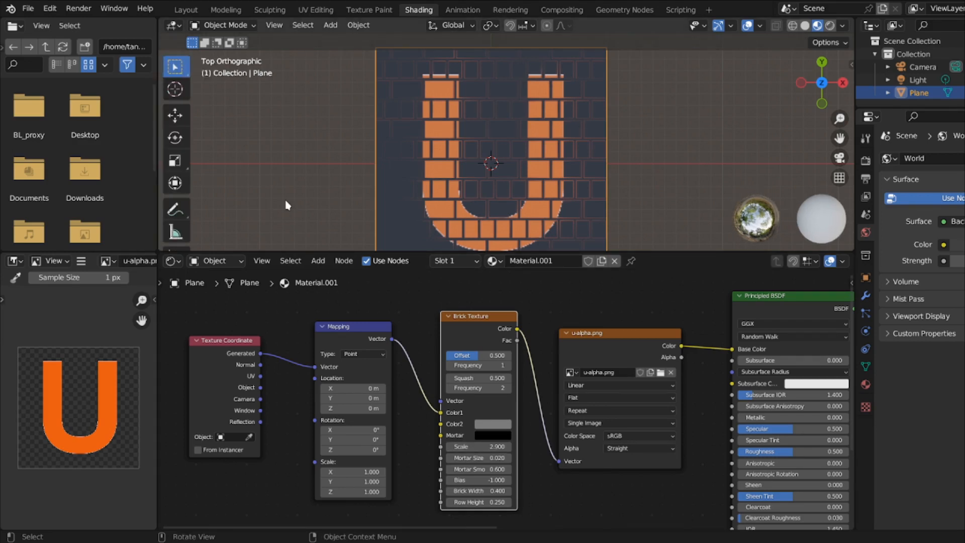
{"action": "left_click", "coordinate": [174, 208]}
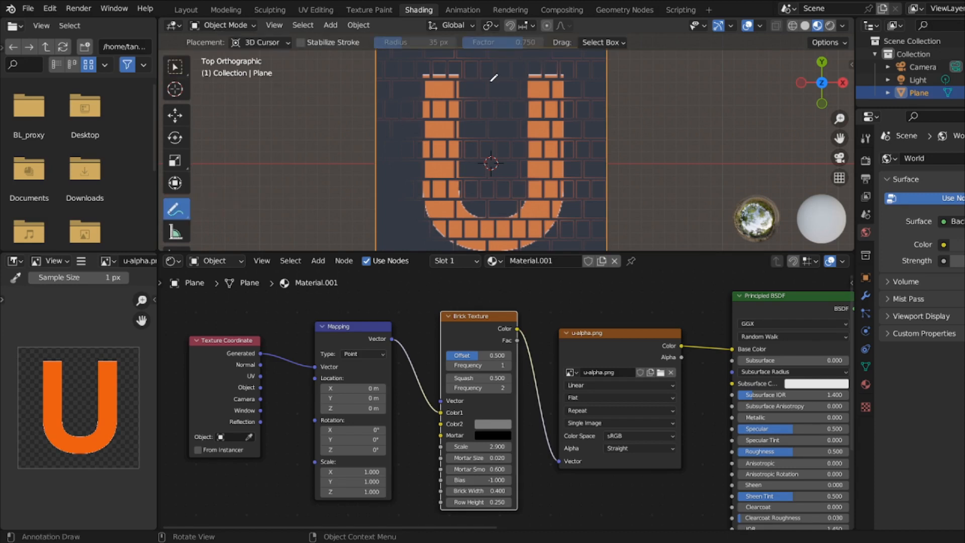
{"action": "mouse_move", "coordinate": [491, 78]}
{"action": "left_mouse_down"}
{"action": "mouse_move", "coordinate": [467, 132]}
{"action": "mouse_move", "coordinate": [490, 144]}
{"action": "mouse_move", "coordinate": [520, 94]}
{"action": "mouse_move", "coordinate": [511, 77]}
{"action": "mouse_move", "coordinate": [484, 78]}
{"action": "left_mouse_up"}
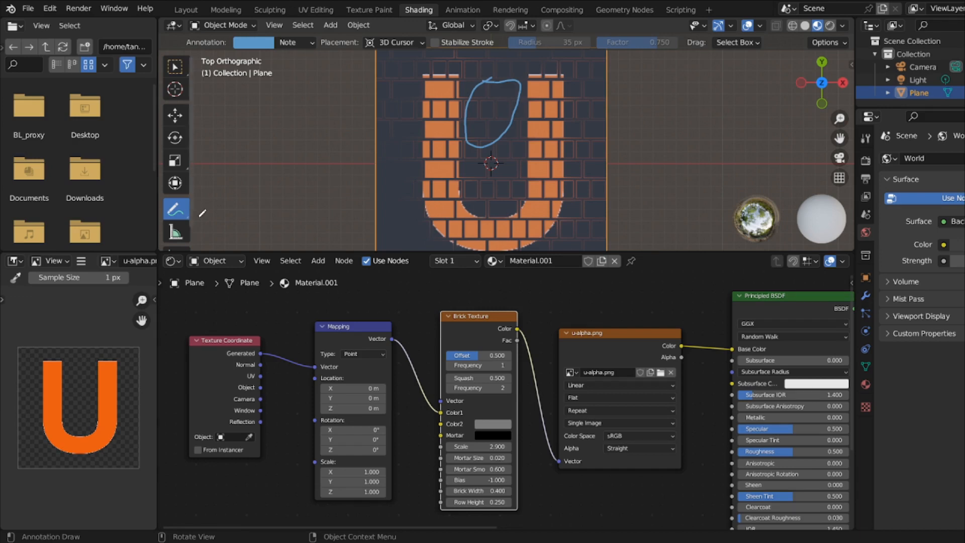
{"action": "left_click_drag", "start_coordinate": [187, 221], "coordinate": [215, 286]}
{"action": "mouse_move", "coordinate": [485, 91]}
{"action": "left_mouse_down"}
{"action": "mouse_move", "coordinate": [488, 79]}
{"action": "mouse_move", "coordinate": [466, 142]}
{"action": "mouse_move", "coordinate": [508, 125]}
{"action": "left_mouse_up"}
{"action": "left_click_drag", "start_coordinate": [529, 73], "coordinate": [493, 84], "text": "ctrl"}
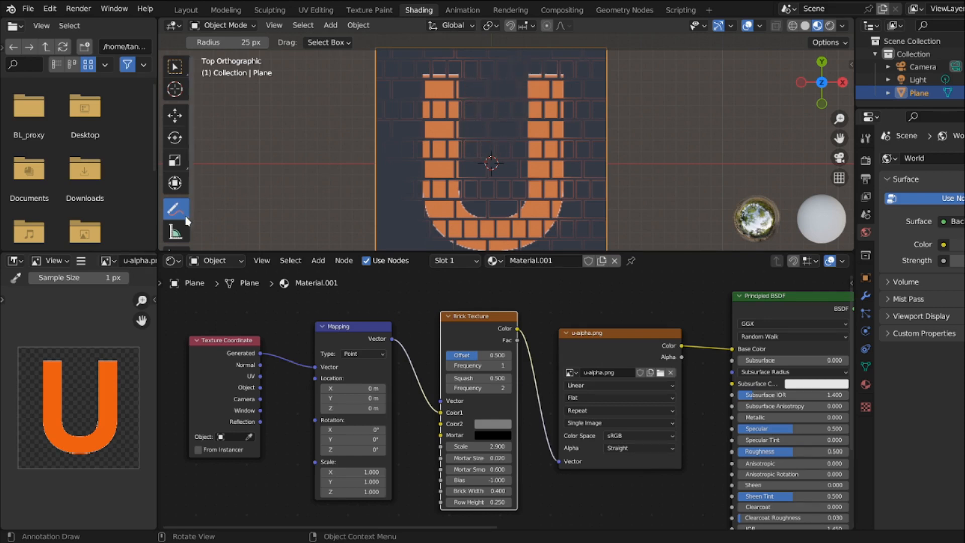
{"action": "left_click_drag", "start_coordinate": [187, 220], "coordinate": [237, 217]}
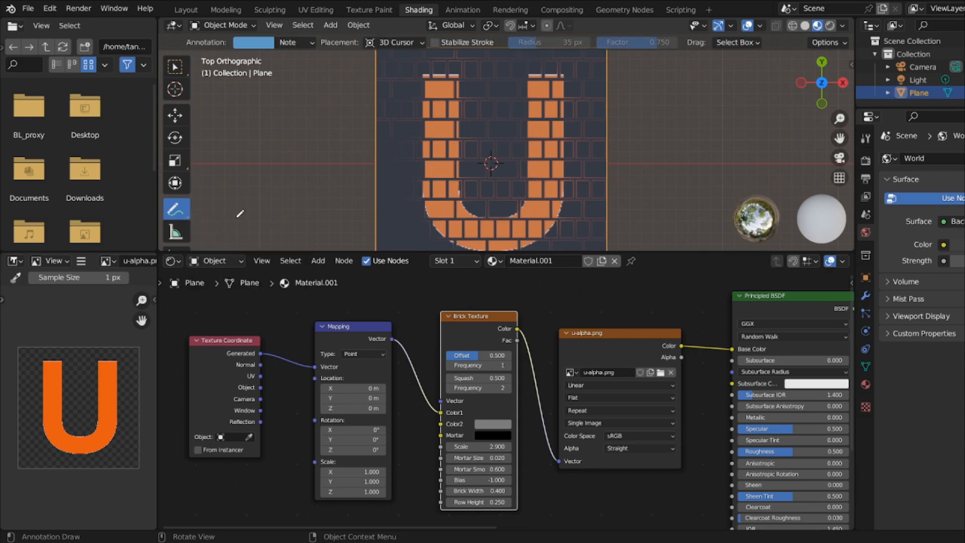
{"action": "key", "text": "t"}
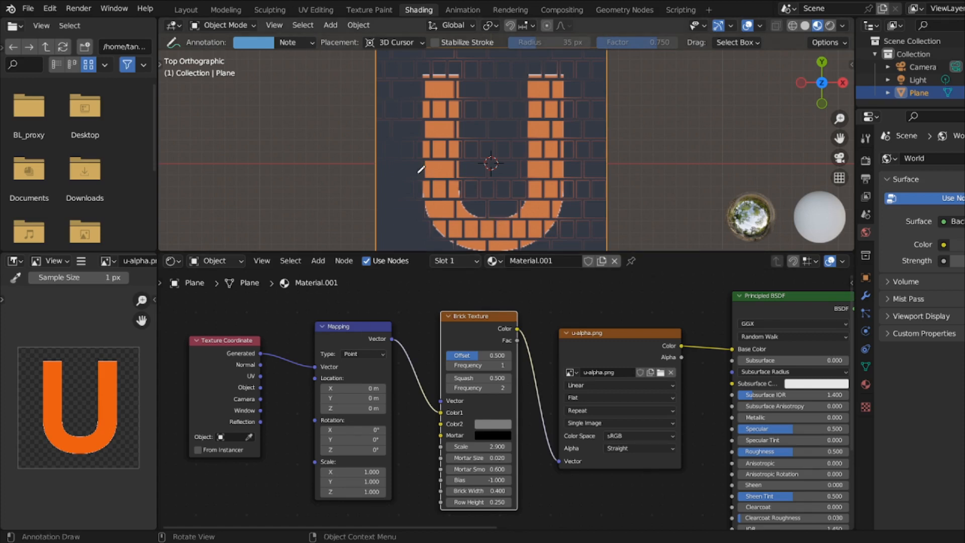
{"action": "key", "text": "t"}
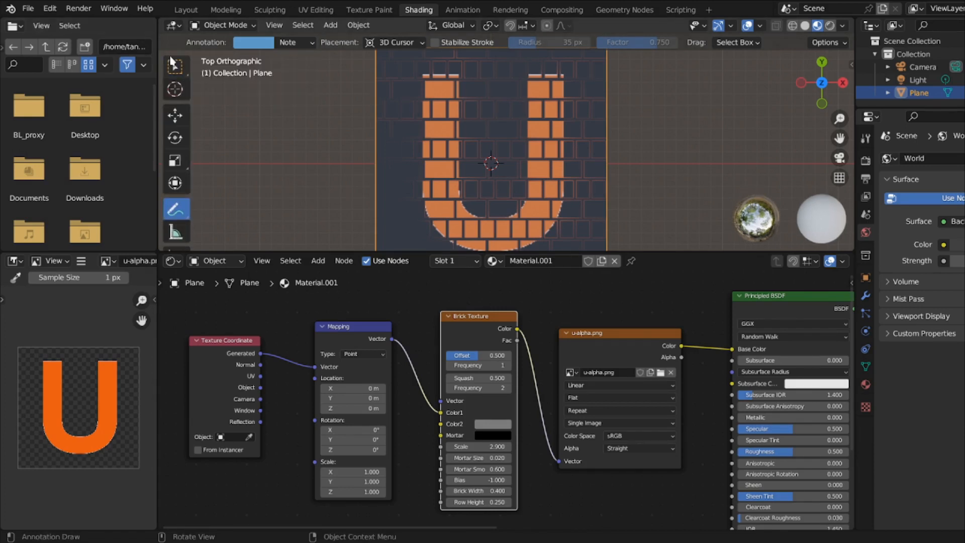
{"action": "left_click", "coordinate": [175, 65]}
{"action": "key", "text": "t"}
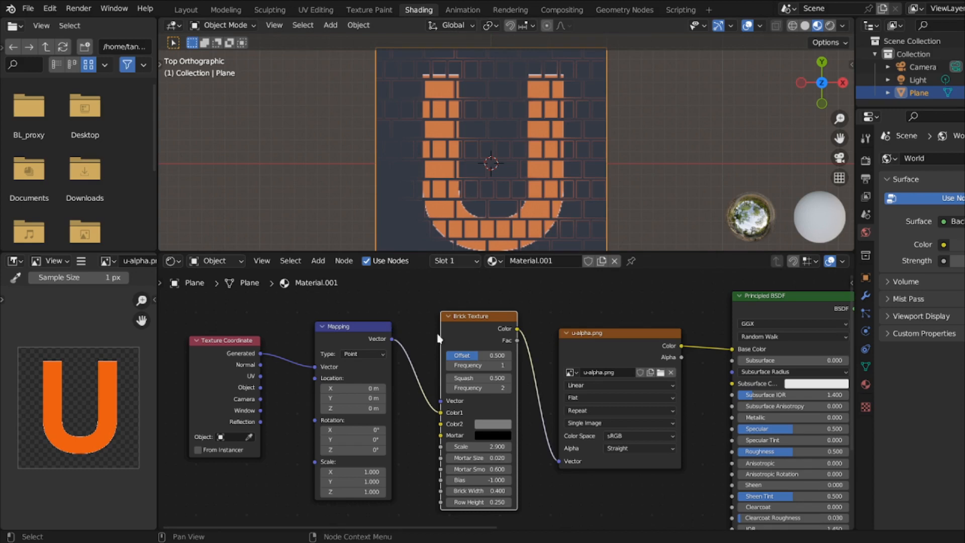
- Delete the Brick Texture node and place a Checker Texture node between the Mapping and u-alpha.png nodes
{"action": "key", "text": "x"}
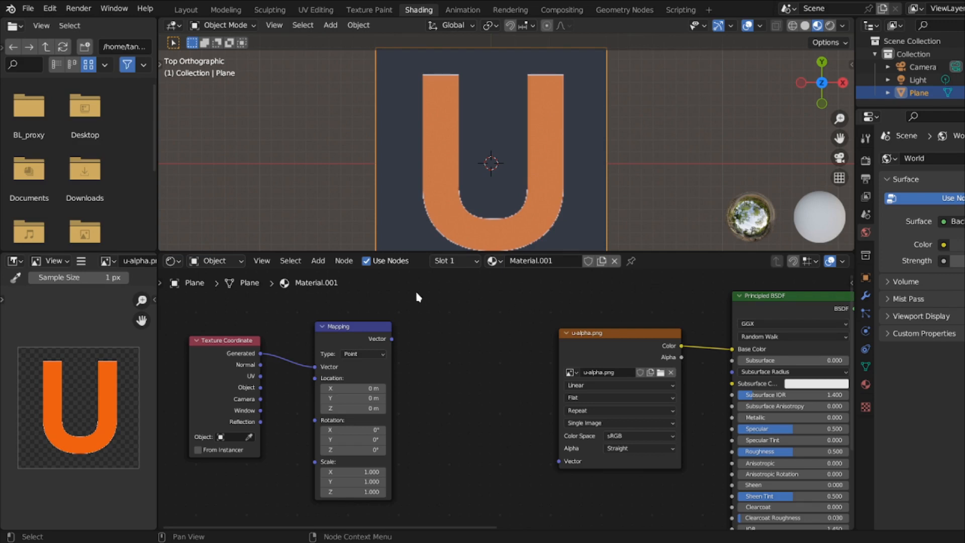
{"action": "left_click", "coordinate": [318, 261]}
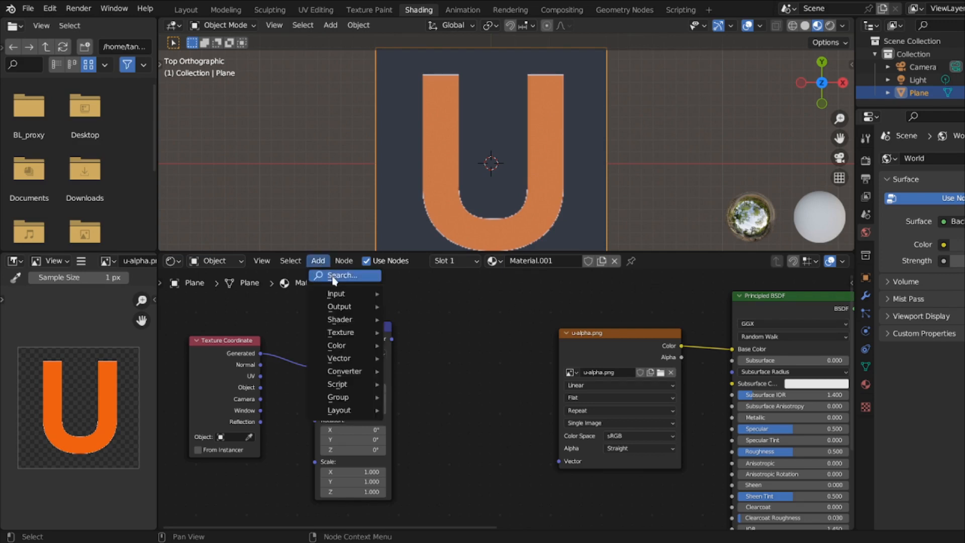
{"action": "mouse_move", "coordinate": [348, 338]}
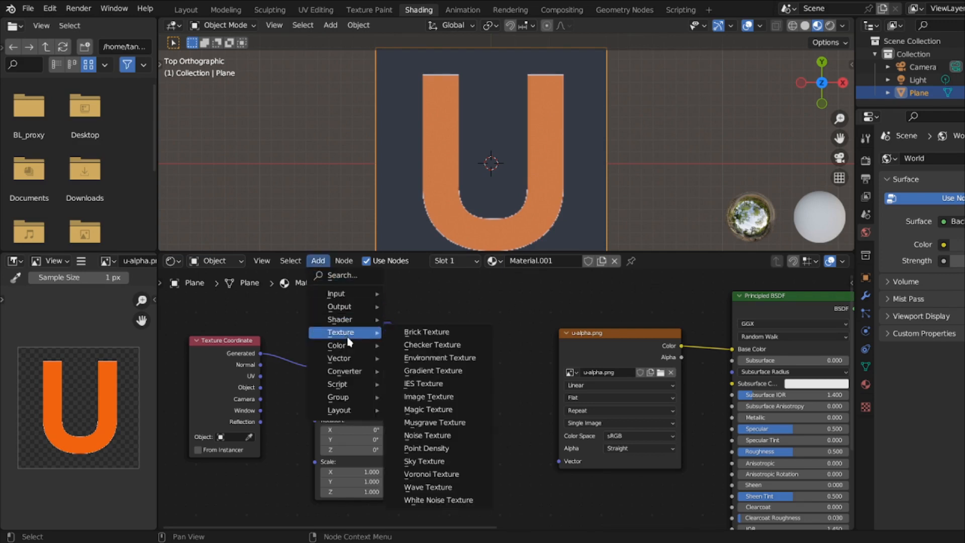
{"action": "left_click", "coordinate": [420, 345]}
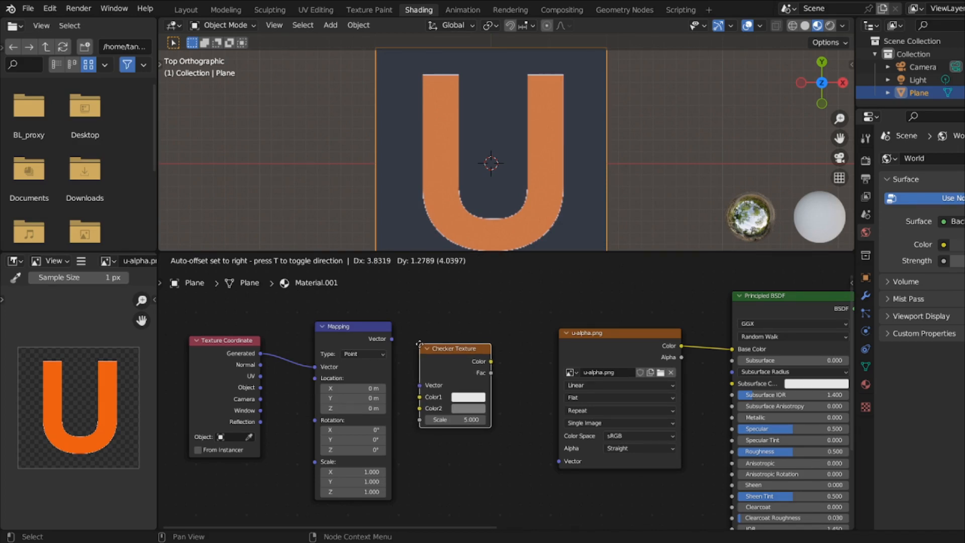
{"action": "left_click", "coordinate": [431, 348]}
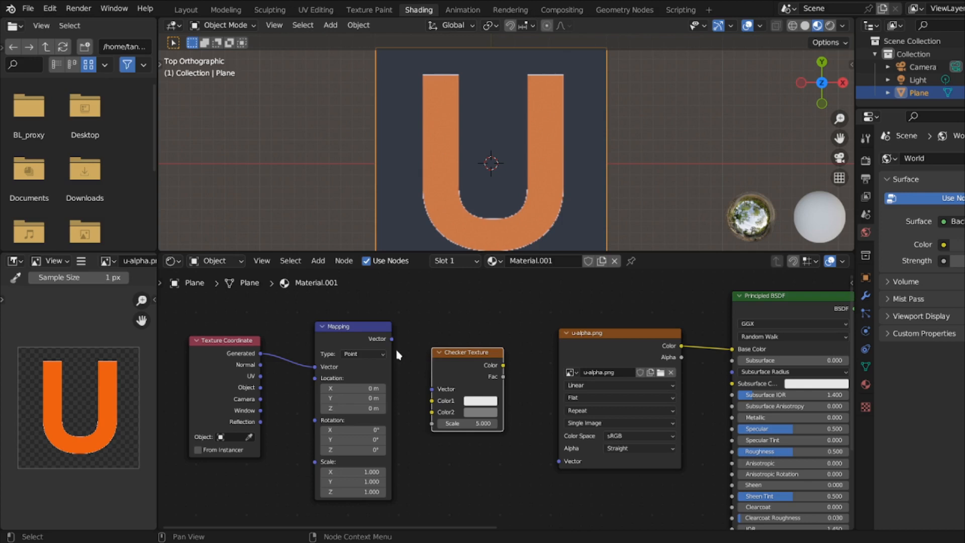
- Link the Mapping node through the Checker Texture's Vector input and Color output to u-alpha.png's Vector, and move the Mapping link to Color1
{"action": "left_click_drag", "start_coordinate": [393, 339], "coordinate": [432, 389]}
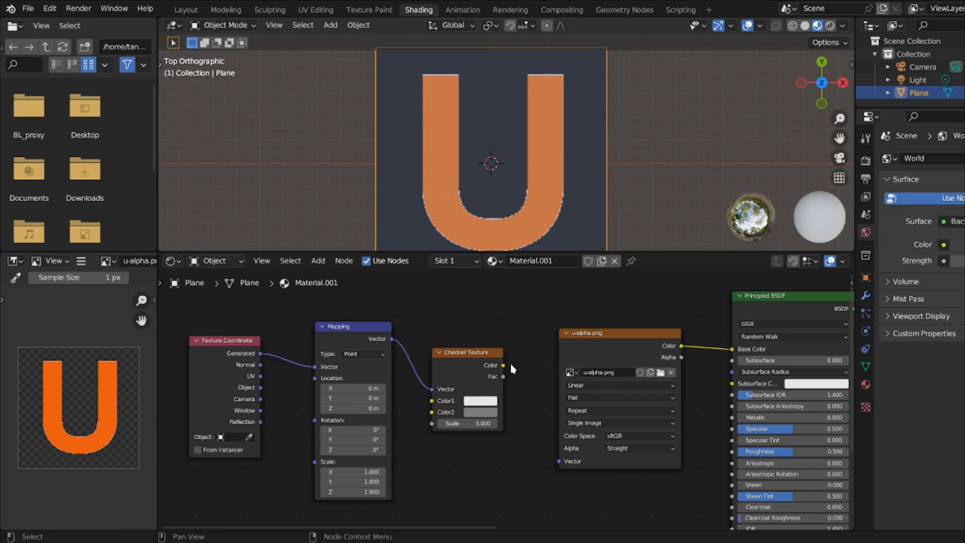
{"action": "left_click_drag", "start_coordinate": [503, 366], "coordinate": [509, 381]}
{"action": "left_click_drag", "start_coordinate": [531, 441], "coordinate": [559, 461]}
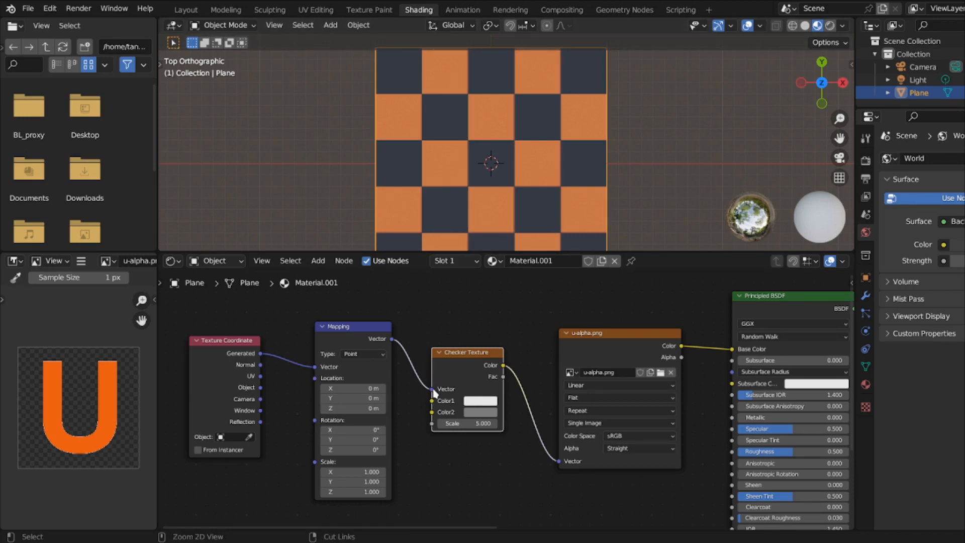
{"action": "left_click_drag", "start_coordinate": [433, 390], "coordinate": [433, 401]}
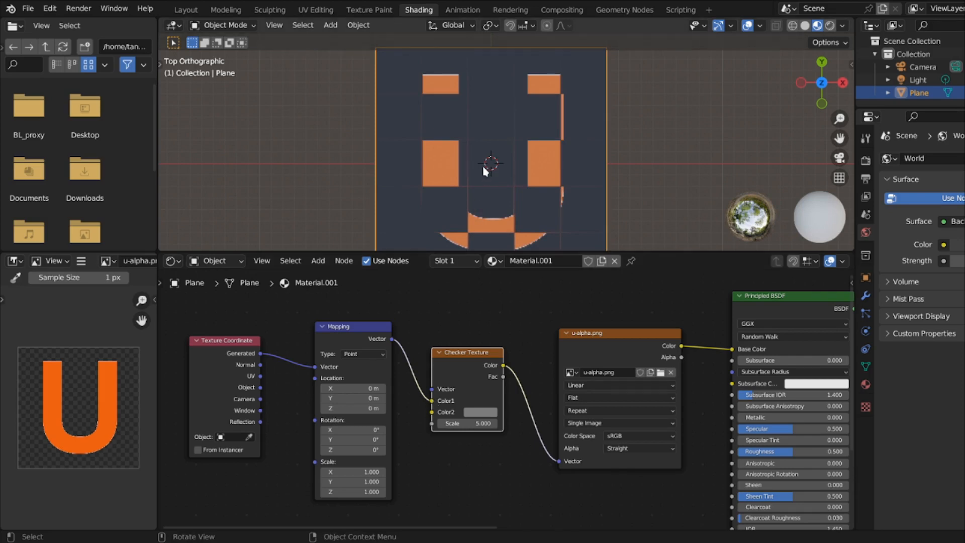
- Draw an annotation loop between the checkered arms of the U in the 3D viewport and erase it
{"action": "key", "text": "t"}
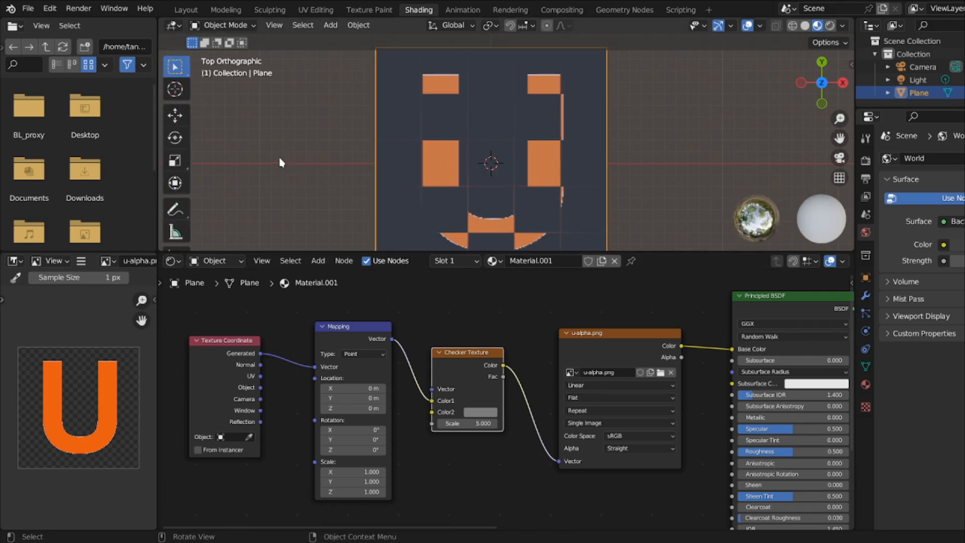
{"action": "left_click", "coordinate": [173, 207]}
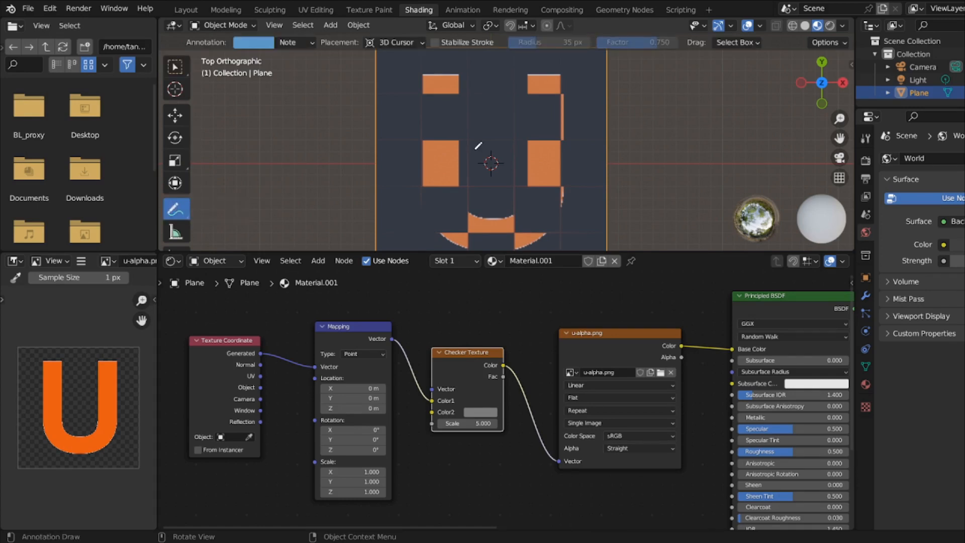
{"action": "mouse_move", "coordinate": [488, 109]}
{"action": "left_mouse_down"}
{"action": "mouse_move", "coordinate": [474, 133]}
{"action": "mouse_move", "coordinate": [493, 161]}
{"action": "mouse_move", "coordinate": [517, 160]}
{"action": "mouse_move", "coordinate": [524, 126]}
{"action": "mouse_move", "coordinate": [513, 112]}
{"action": "mouse_move", "coordinate": [484, 111]}
{"action": "left_mouse_up"}
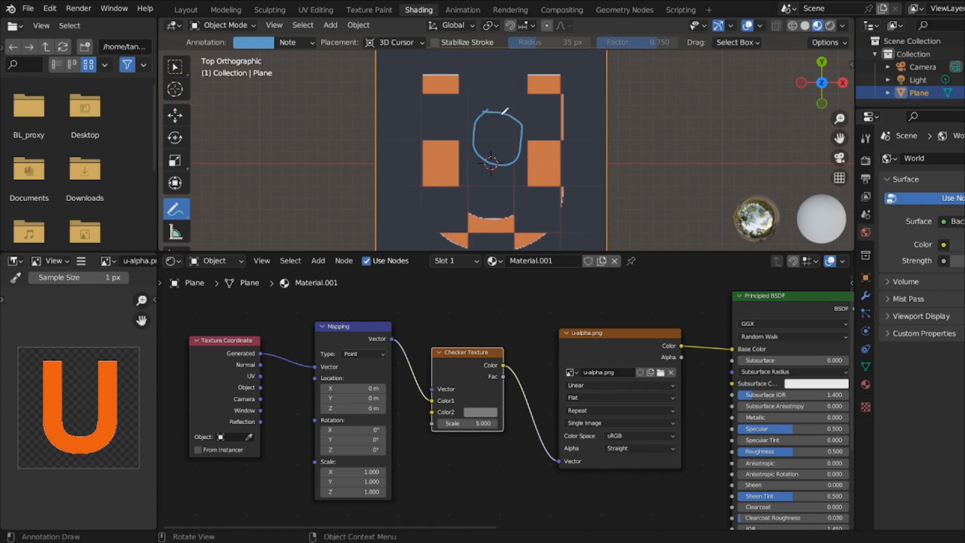
{"action": "mouse_move", "coordinate": [505, 111]}
{"action": "left_mouse_down", "text": "ctrl"}
{"action": "mouse_move", "coordinate": [474, 122]}
{"action": "mouse_move", "coordinate": [478, 151]}
{"action": "mouse_move", "coordinate": [510, 161]}
{"action": "mouse_move", "coordinate": [524, 116]}
{"action": "left_mouse_up", "text": "ctrl"}
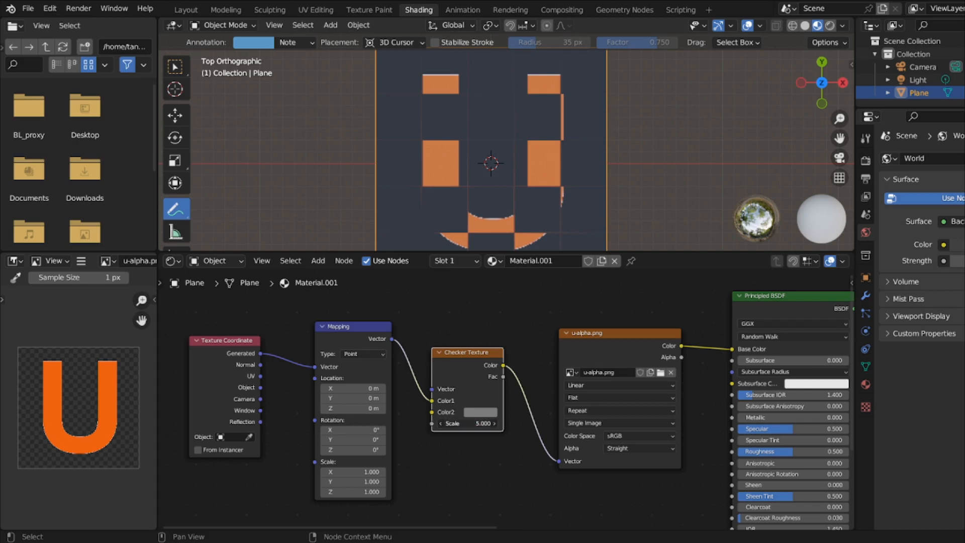
- Raise the Checker Texture node's scale to 10.8, and further to 15.8
{"action": "left_click_drag", "start_coordinate": [467, 423], "coordinate": [758, 423]}
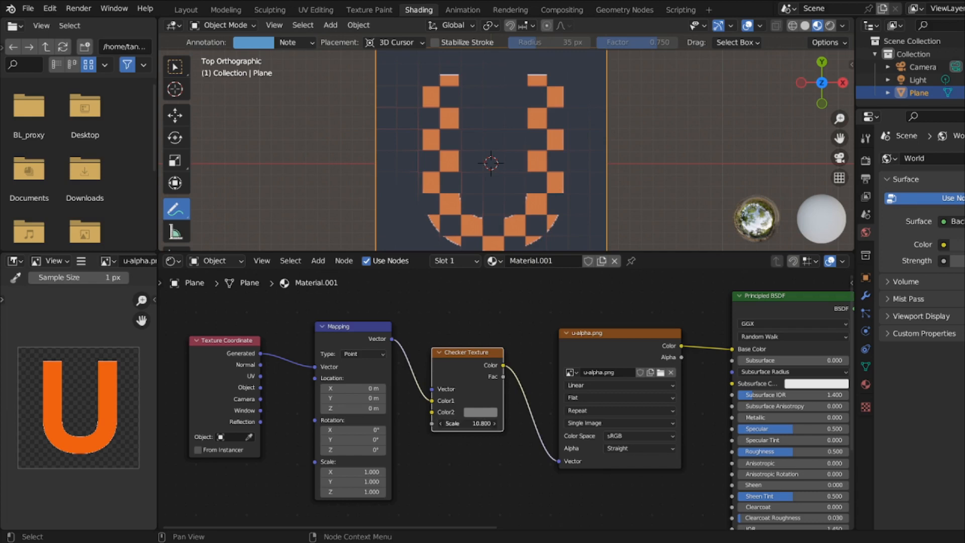
{"action": "left_click_drag", "start_coordinate": [467, 423], "coordinate": [519, 423]}
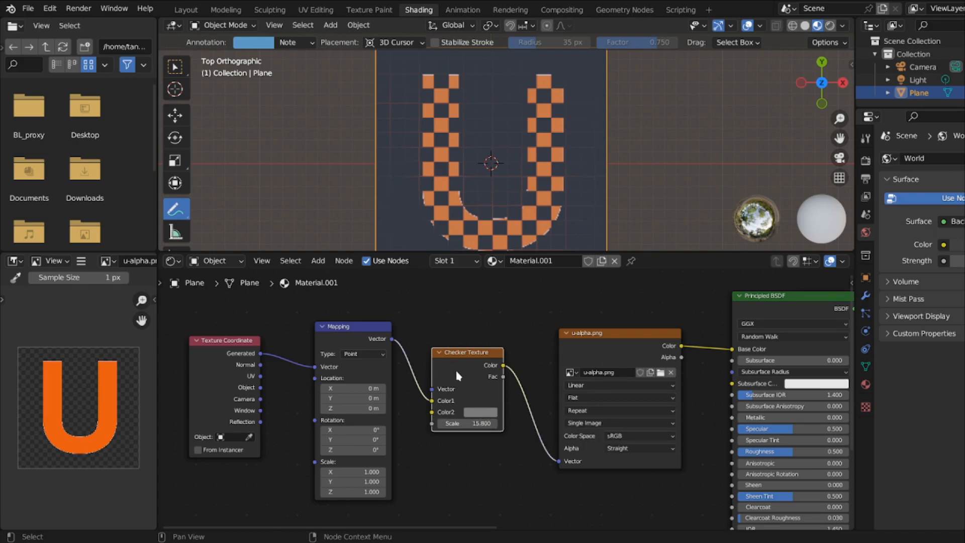
- Delete the Checker Texture node and place a Magic Texture node between the Mapping and u-alpha.png nodes
{"action": "key", "text": "x"}
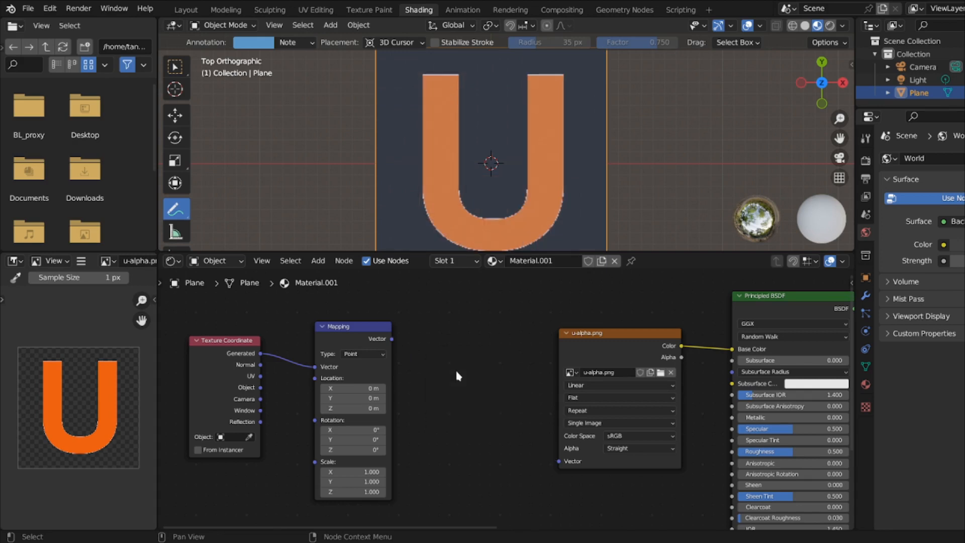
{"action": "left_click", "coordinate": [319, 261]}
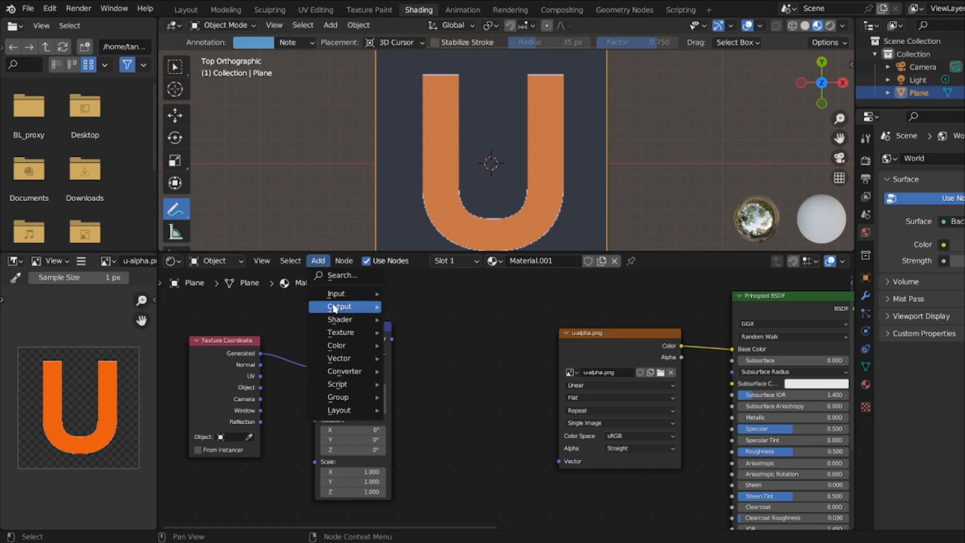
{"action": "mouse_move", "coordinate": [341, 333]}
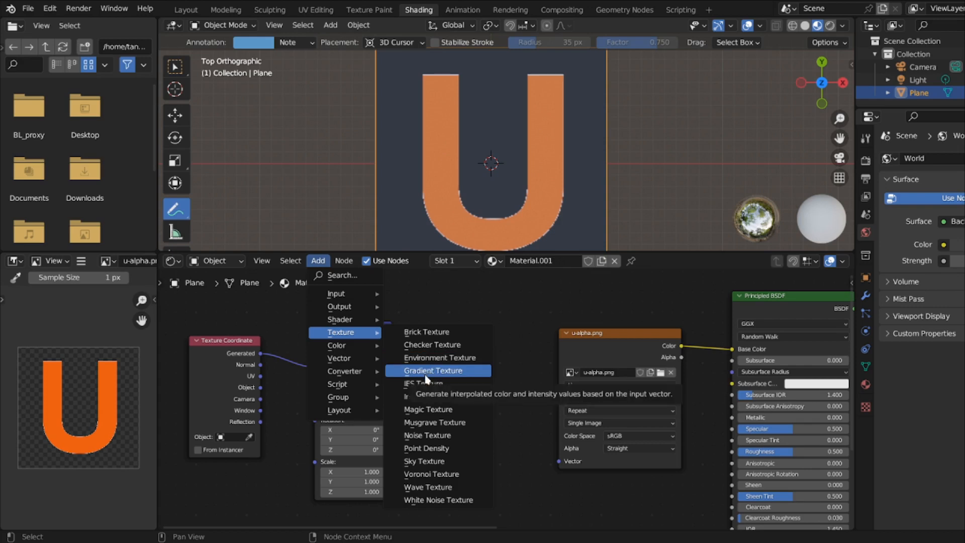
{"action": "left_click", "coordinate": [484, 409]}
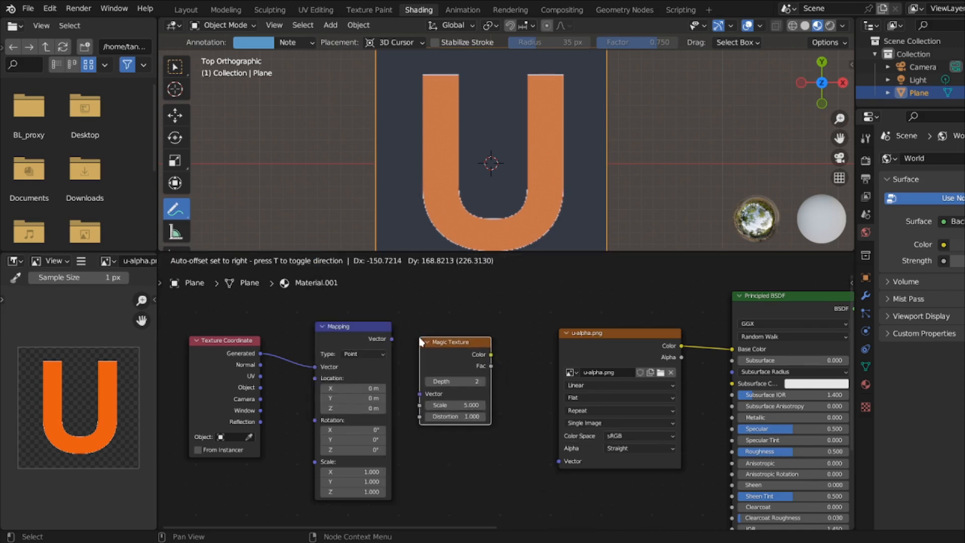
{"action": "left_click", "coordinate": [421, 338]}
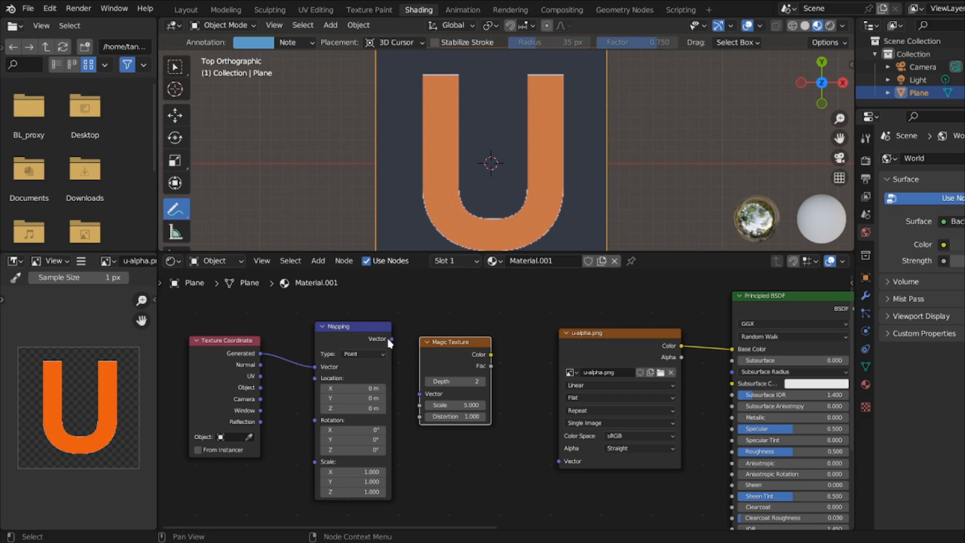
- Link the Mapping node's Vector output to the Magic Texture's Vector input and select the Magic Texture node
{"action": "left_click_drag", "start_coordinate": [391, 339], "coordinate": [420, 394]}
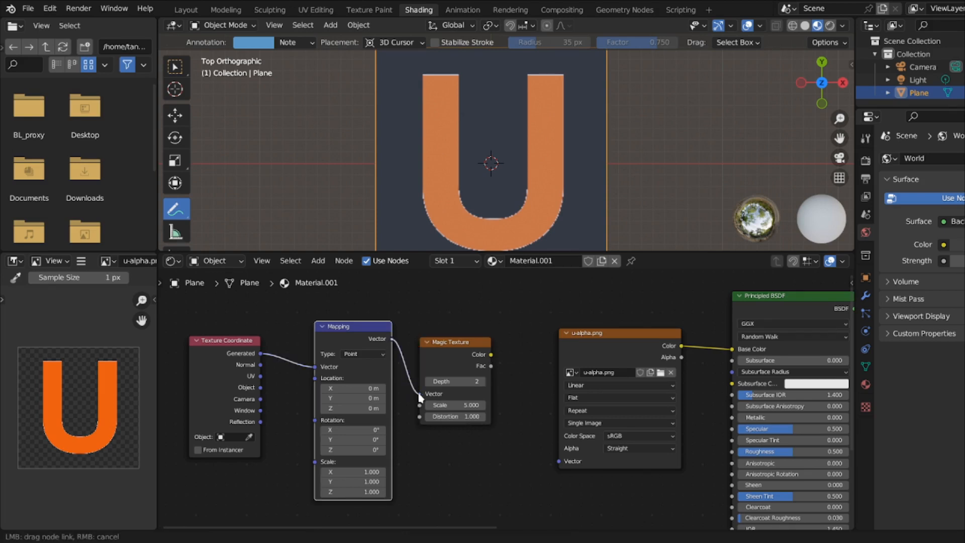
{"action": "left_click", "coordinate": [446, 352], "text": "shift"}
{"action": "left_click", "coordinate": [445, 352], "text": "shift"}
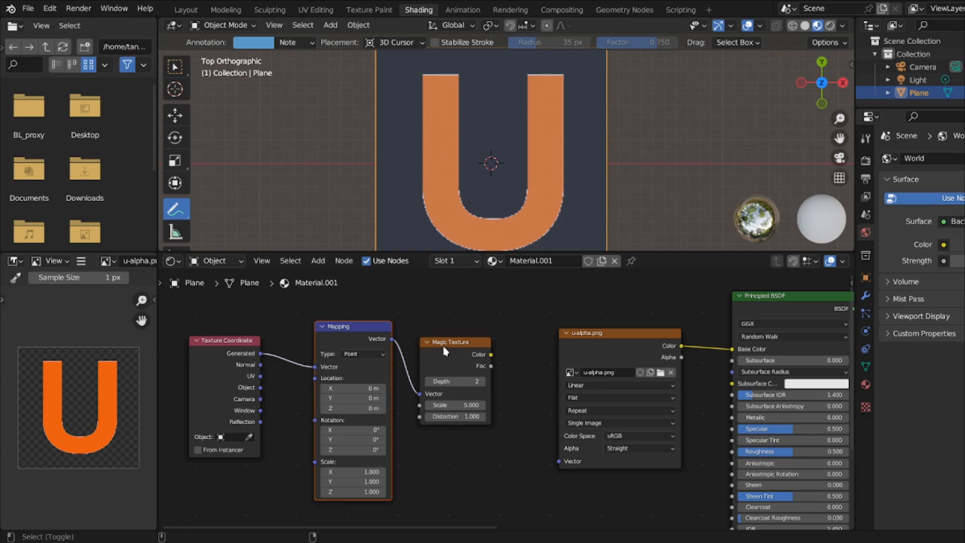
{"action": "left_click", "coordinate": [453, 344]}
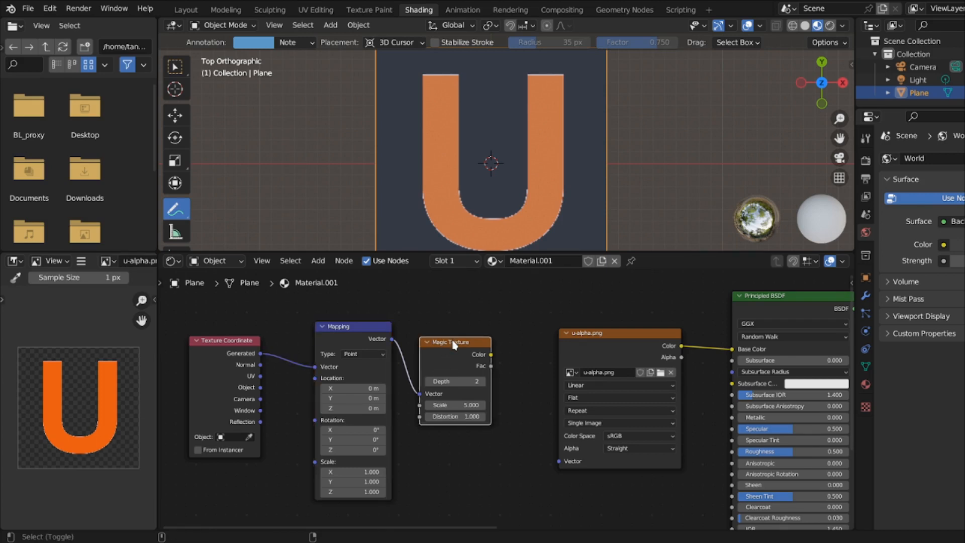
{"action": "left_click", "coordinate": [452, 344], "text": "shift"}
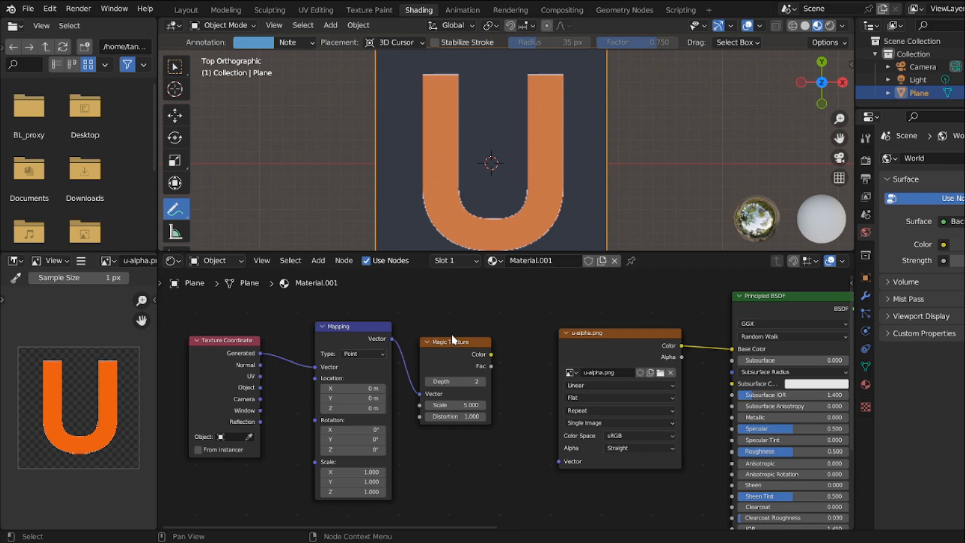
{"action": "left_click", "coordinate": [459, 344]}
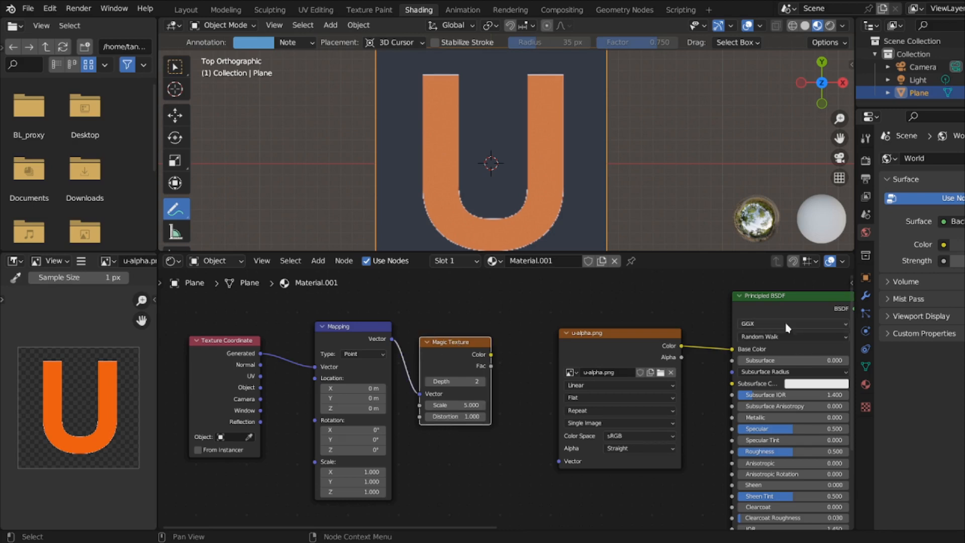
- Move the distant Material Output node to just above the Principled BSDF node
{"action": "scroll", "coordinate": [778, 323], "scroll_direction": "down", "scroll_amount": 2}
{"action": "scroll", "coordinate": [777, 321], "scroll_direction": "down", "scroll_amount": 4}
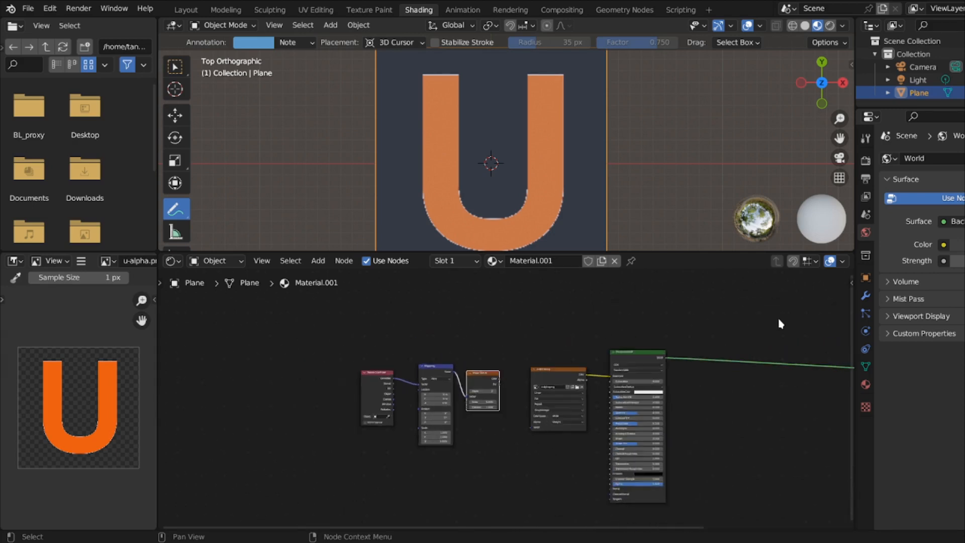
{"action": "scroll", "coordinate": [774, 329], "scroll_direction": "down", "scroll_amount": 1}
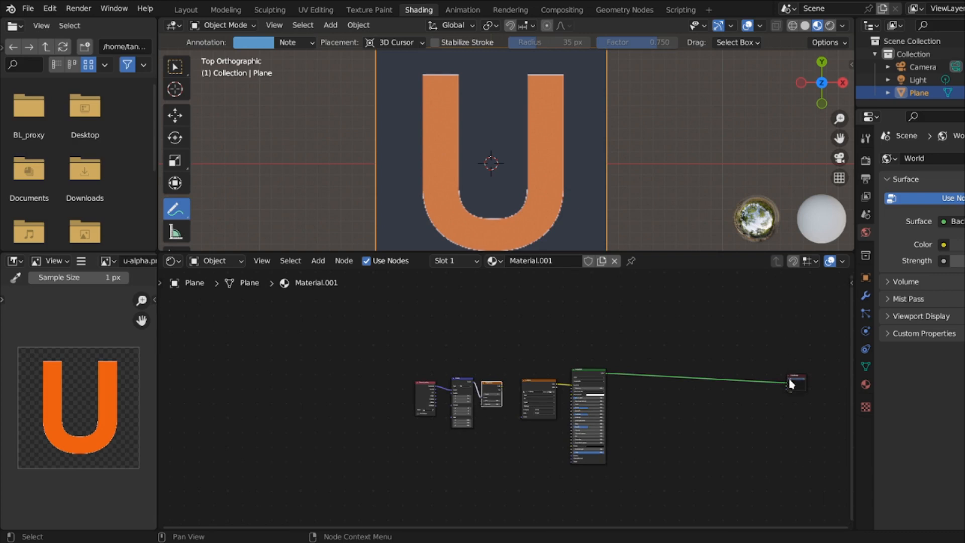
{"action": "left_click_drag", "start_coordinate": [797, 380], "coordinate": [563, 313]}
{"action": "scroll", "coordinate": [645, 339], "scroll_direction": "up", "scroll_amount": 2}
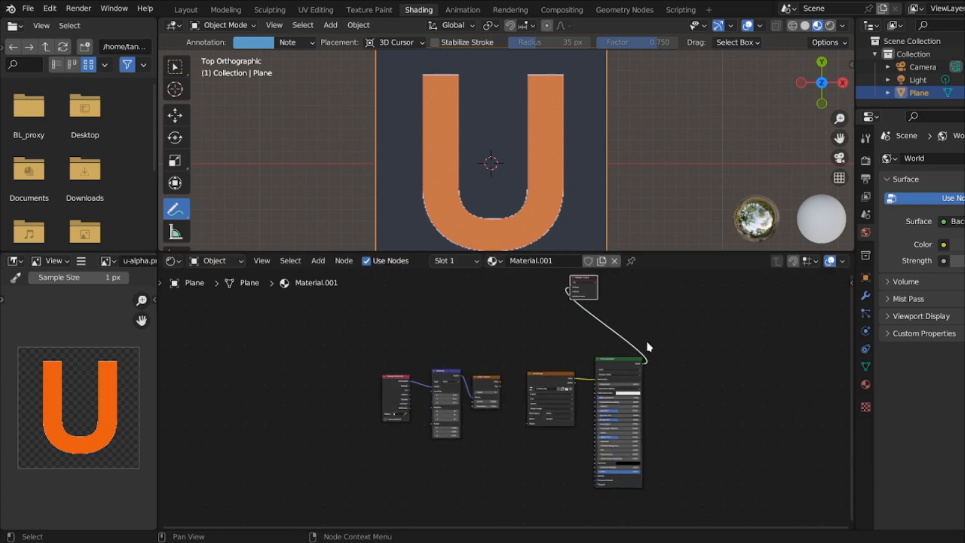
{"action": "left_click", "coordinate": [588, 283]}
{"action": "left_click_drag", "start_coordinate": [589, 280], "coordinate": [629, 325]}
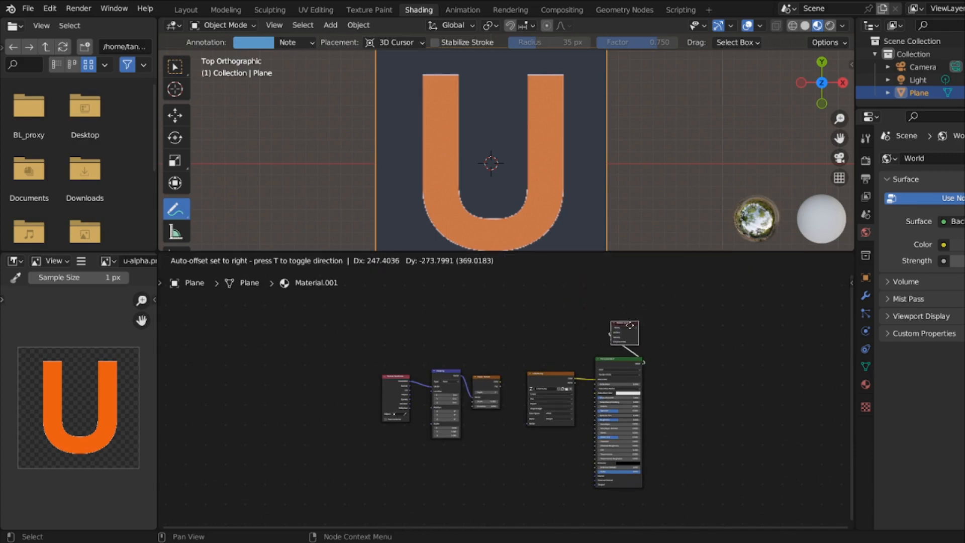
{"action": "left_click", "coordinate": [629, 325]}
{"action": "scroll", "coordinate": [669, 322], "scroll_direction": "up", "scroll_amount": 3}
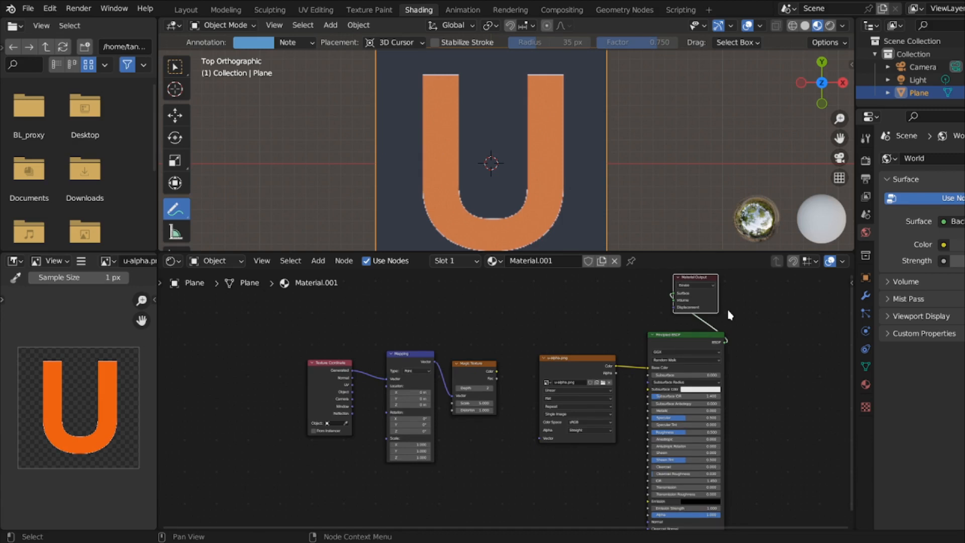
{"action": "scroll", "coordinate": [730, 315], "scroll_direction": "up", "scroll_amount": 3}
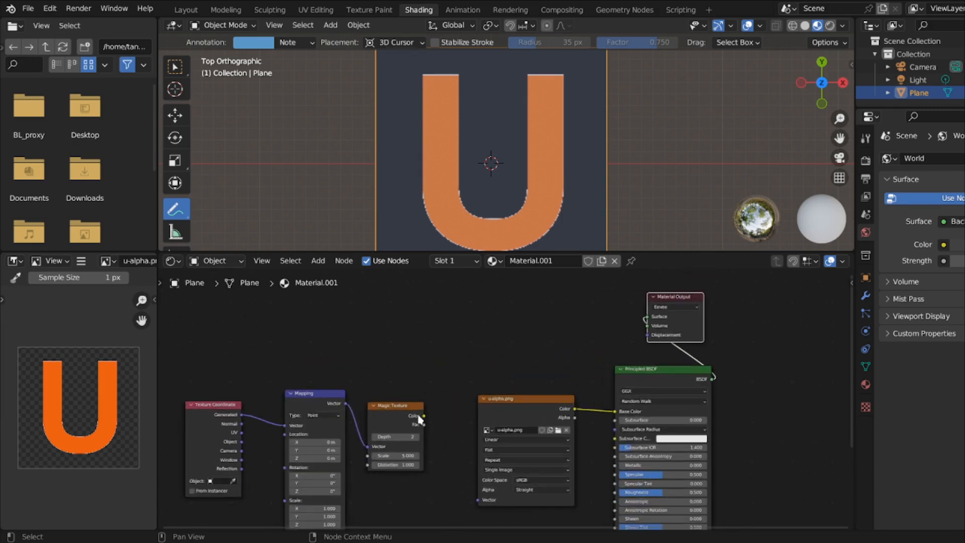
{"action": "left_click_drag", "start_coordinate": [423, 416], "coordinate": [645, 323]}
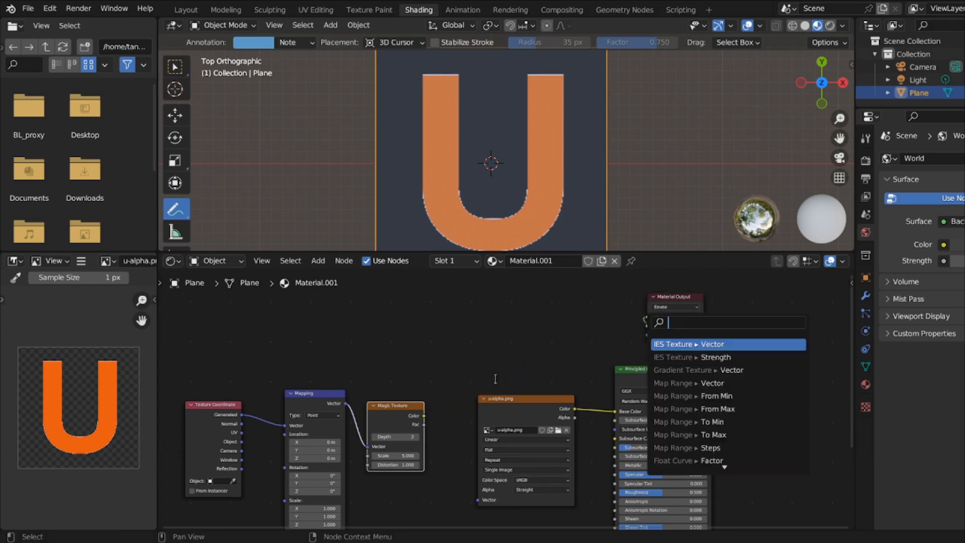
{"action": "left_click", "coordinate": [407, 413]}
{"action": "left_click_drag", "start_coordinate": [424, 416], "coordinate": [646, 322]}
{"action": "key", "text": "Escape"}
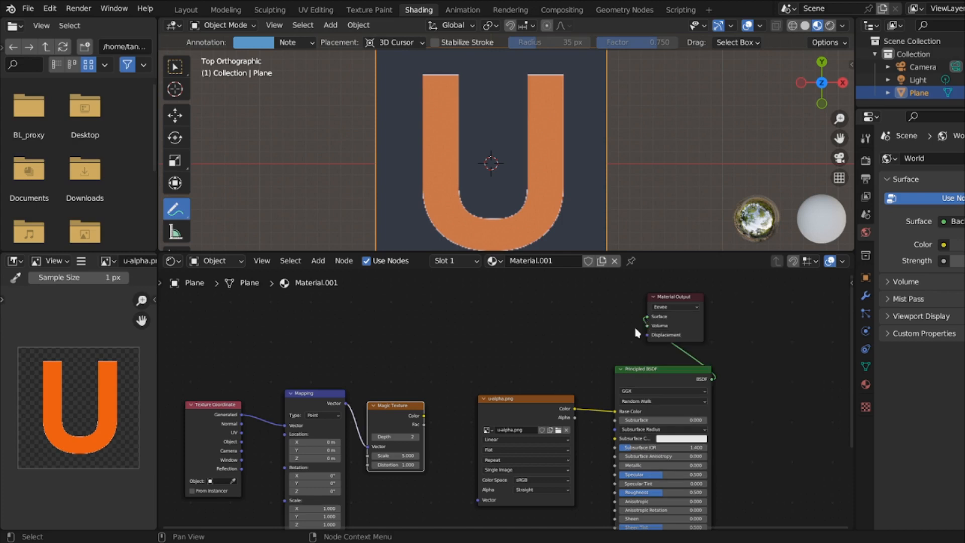
- Connect the Magic Texture's Color output directly to the Material Output's Surface input in place of the Principled BSDF
{"action": "left_click_drag", "start_coordinate": [648, 316], "coordinate": [562, 367]}
{"action": "left_click_drag", "start_coordinate": [647, 322], "coordinate": [427, 415]}
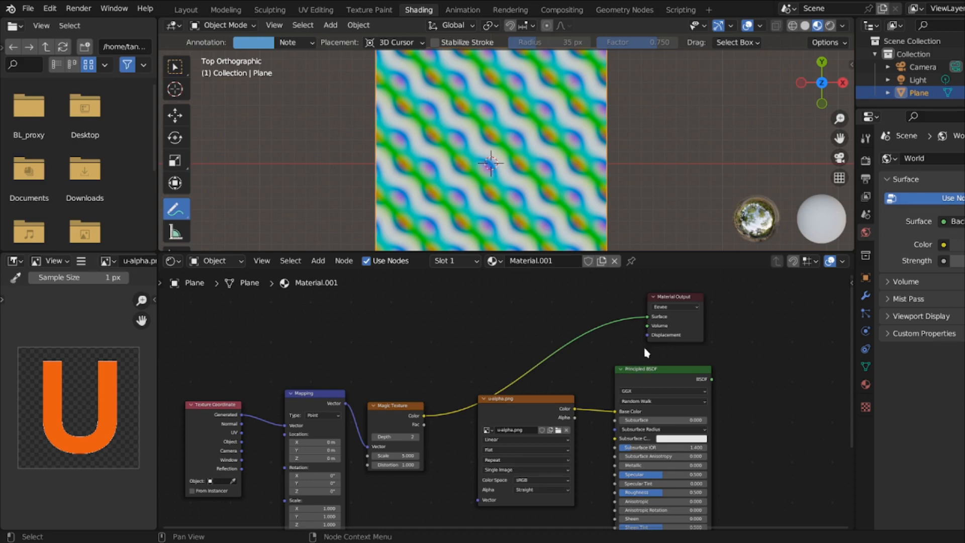
- Reconnect the Principled BSDF output to the Material Output's Surface and link the Magic Texture's Color to u-alpha.png's Vector input
{"action": "left_click_drag", "start_coordinate": [711, 378], "coordinate": [647, 322]}
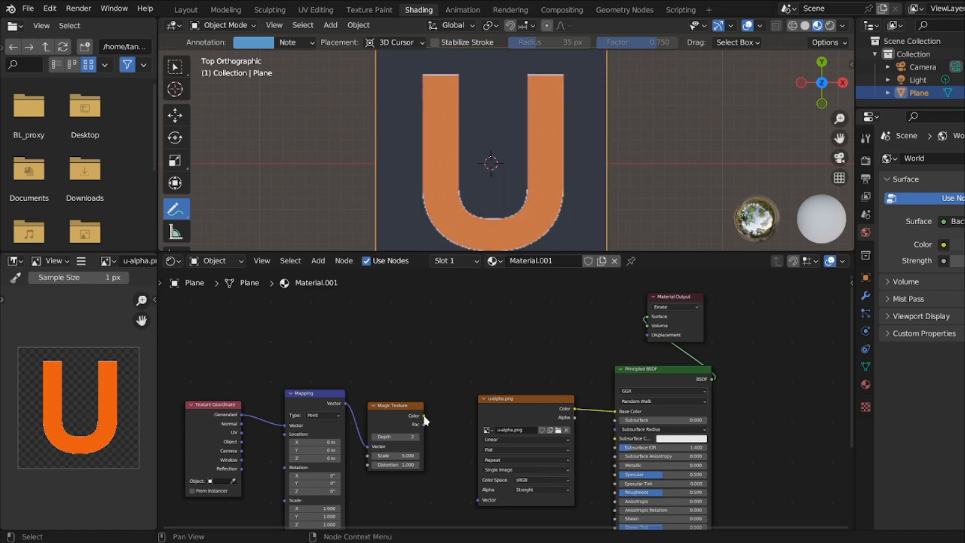
{"action": "left_click_drag", "start_coordinate": [425, 416], "coordinate": [478, 500]}
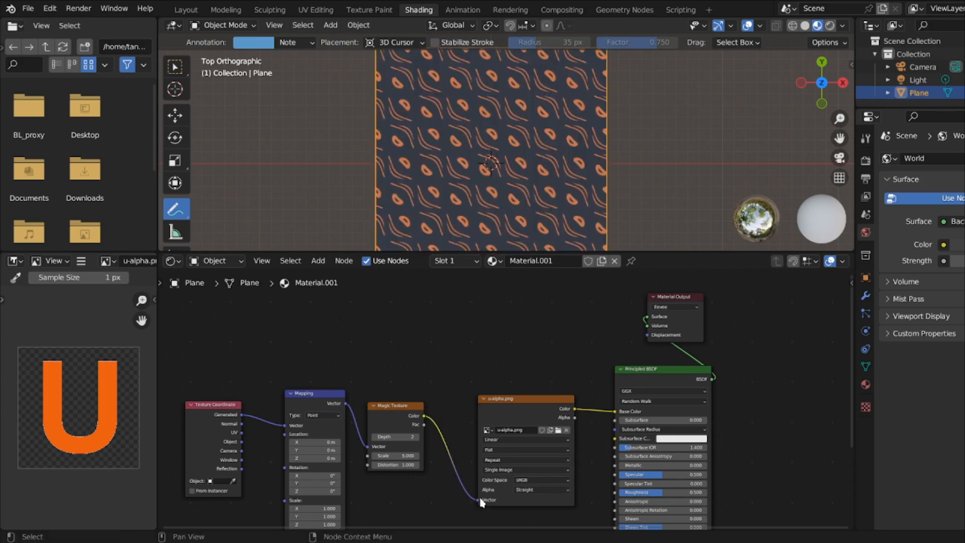
{"action": "scroll", "coordinate": [507, 398], "scroll_direction": "up", "scroll_amount": 3}
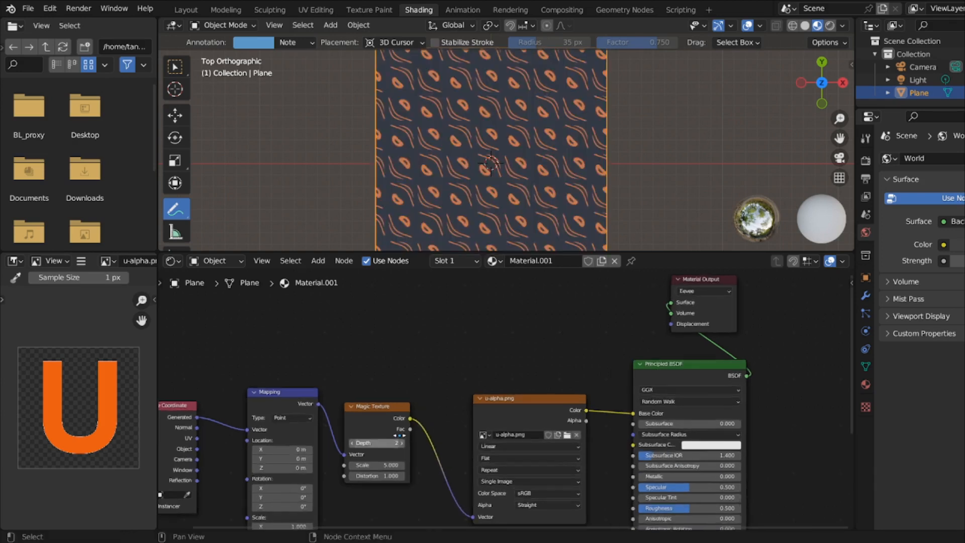
{"action": "middle_click_drag", "start_coordinate": [400, 435], "coordinate": [501, 363]}
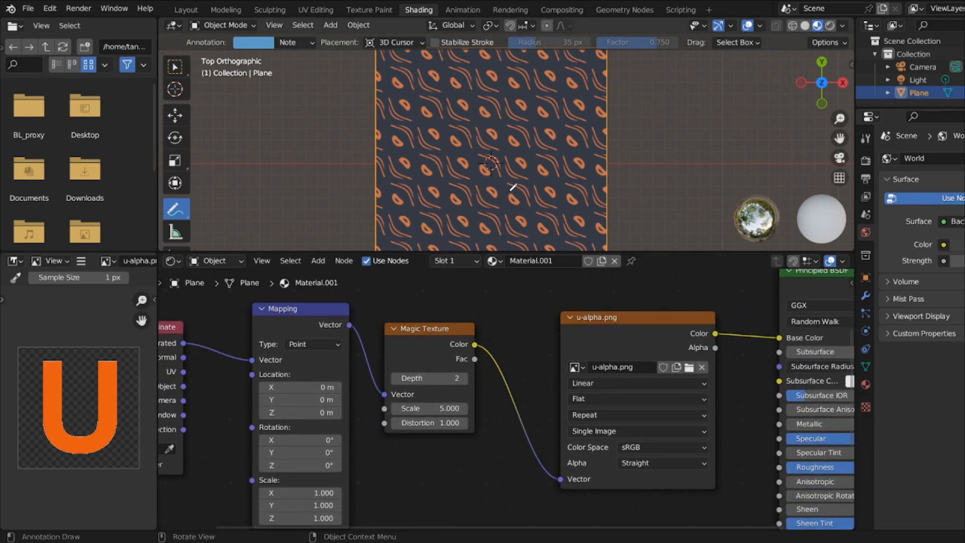
{"action": "scroll", "coordinate": [513, 187], "scroll_direction": "up", "scroll_amount": 1}
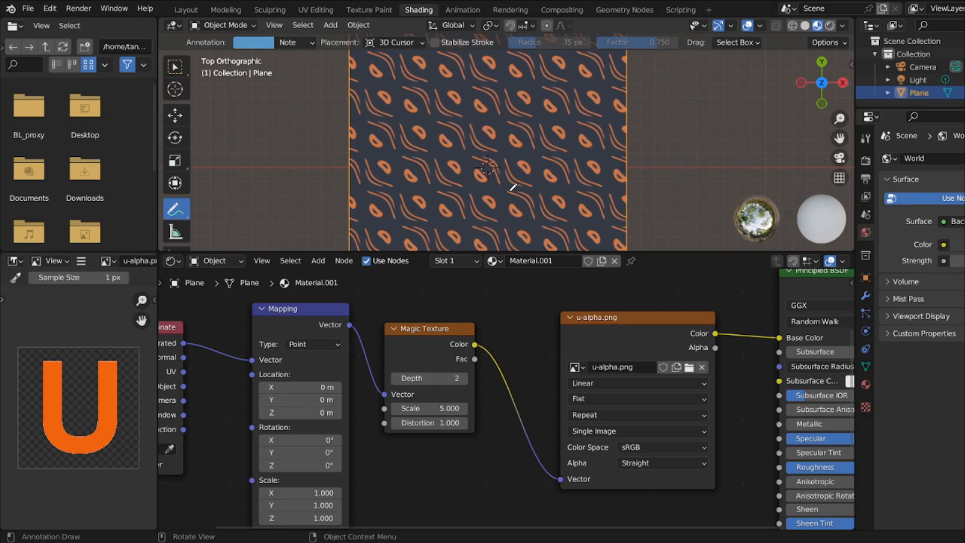
{"action": "scroll", "coordinate": [513, 187], "scroll_direction": "down", "scroll_amount": 1}
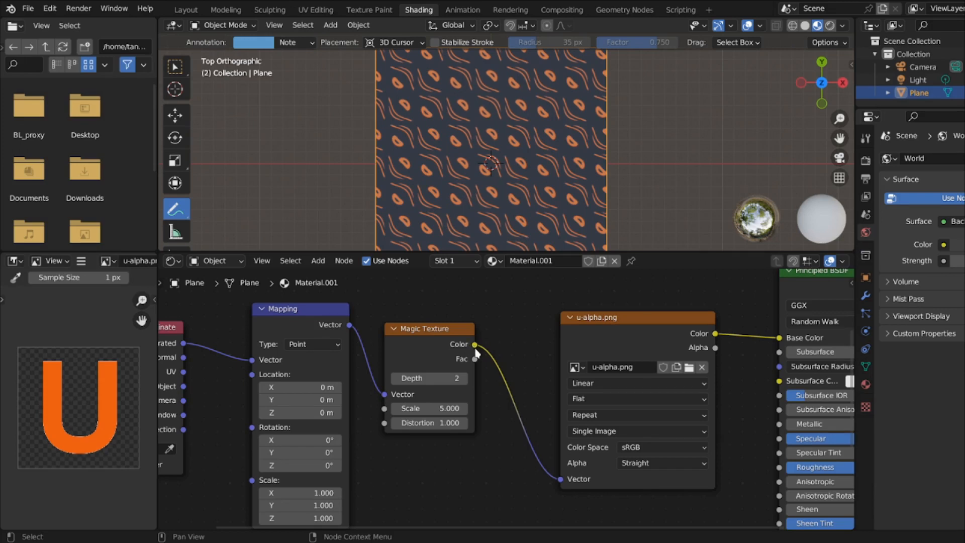
{"action": "left_click_drag", "start_coordinate": [475, 345], "coordinate": [472, 366]}
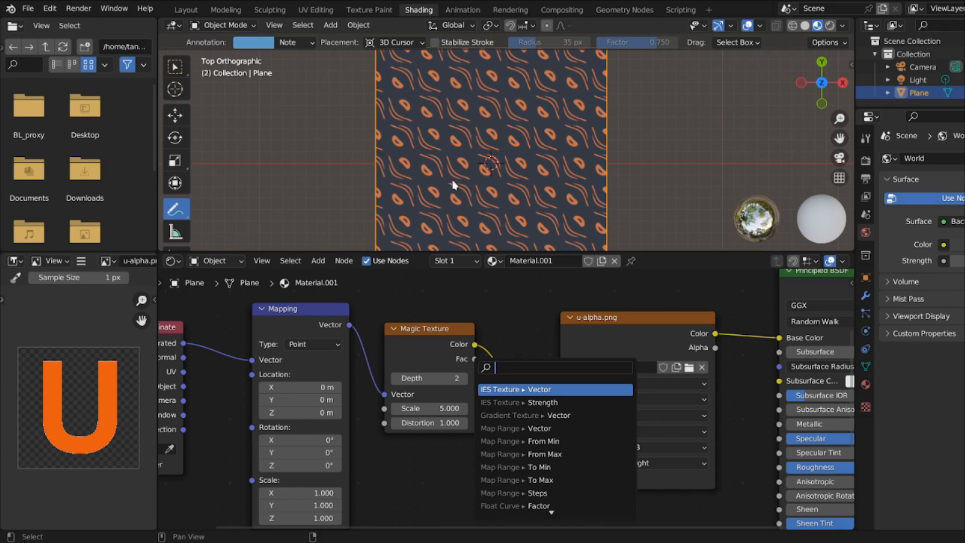
{"action": "key", "text": "Escape"}
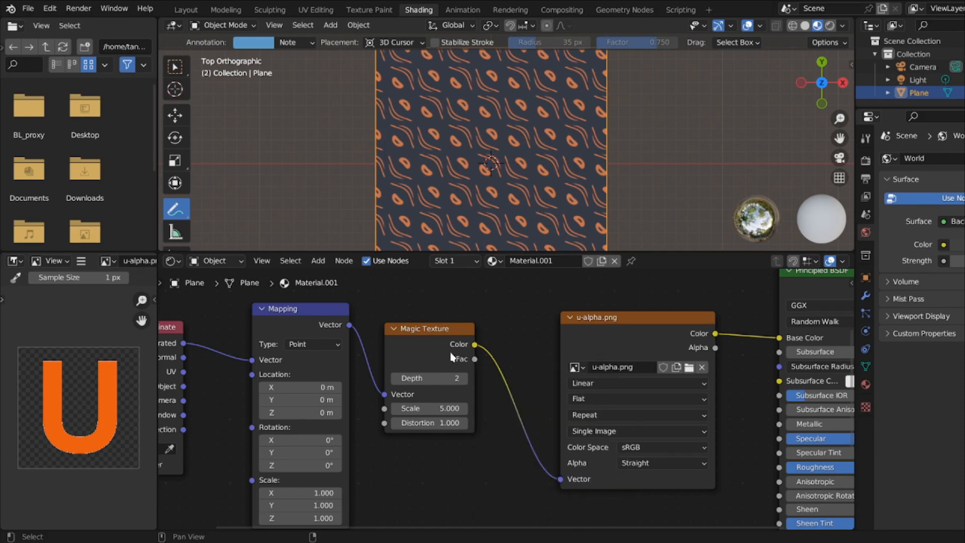
{"action": "left_click_drag", "start_coordinate": [474, 358], "coordinate": [469, 361]}
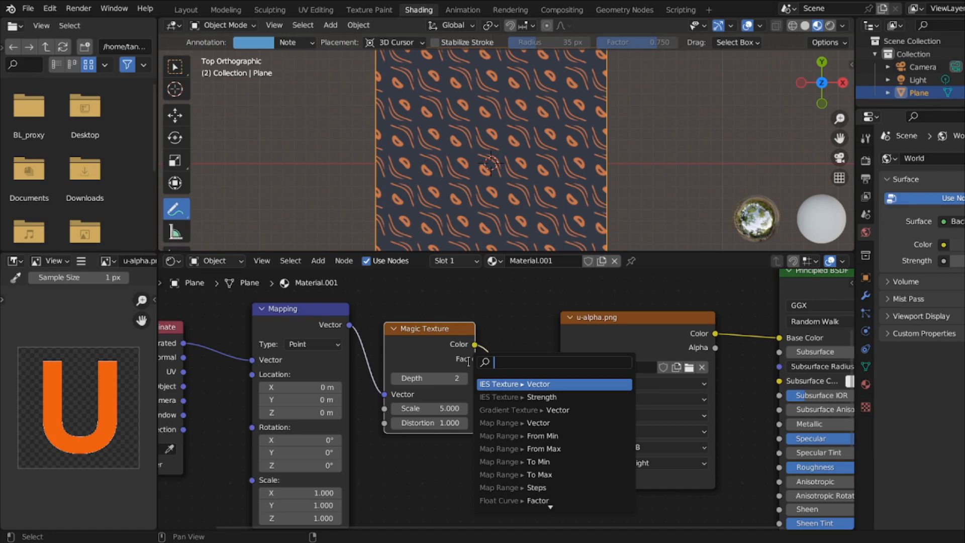
{"action": "key", "text": "Escape"}
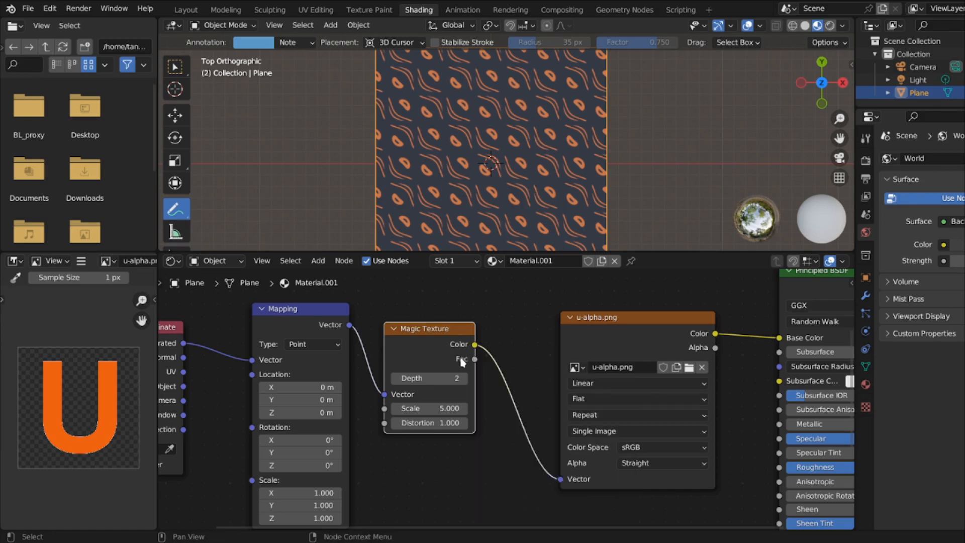
- Move the link feeding u-alpha.png's Vector from the Magic Texture's Color to its Fac output and set Scale to 3.200
{"action": "left_click_drag", "start_coordinate": [475, 345], "coordinate": [480, 363], "text": "ctrl"}
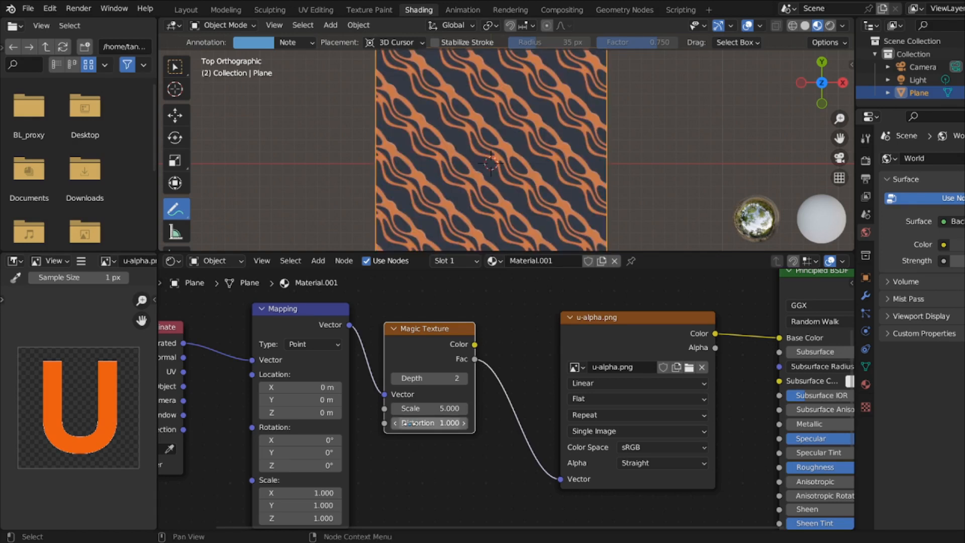
{"action": "left_click_drag", "start_coordinate": [443, 406], "coordinate": [364, 406]}
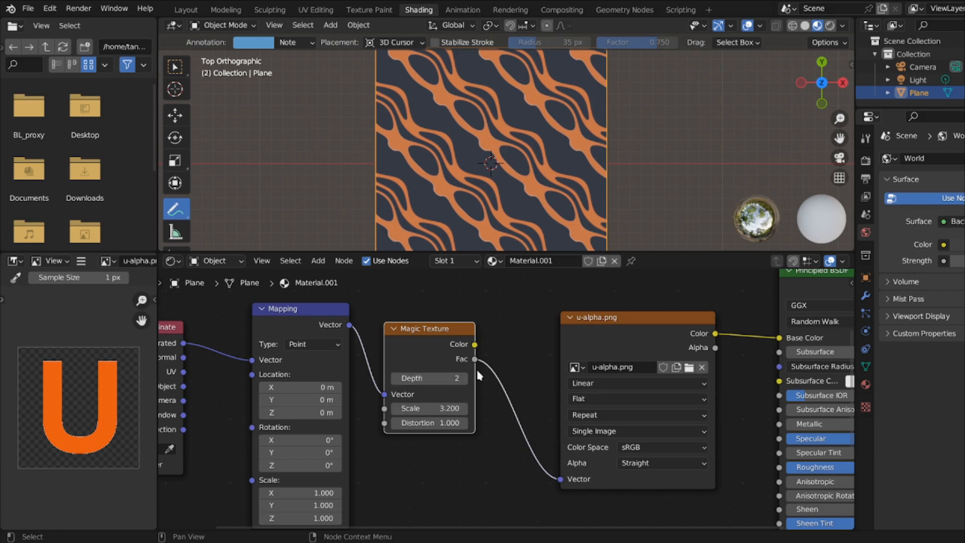
- Return the link into u-alpha.png to the Magic Texture's Color output and set the texture's Scale to 2.500
{"action": "left_click_drag", "start_coordinate": [475, 359], "coordinate": [476, 352], "text": "ctrl"}
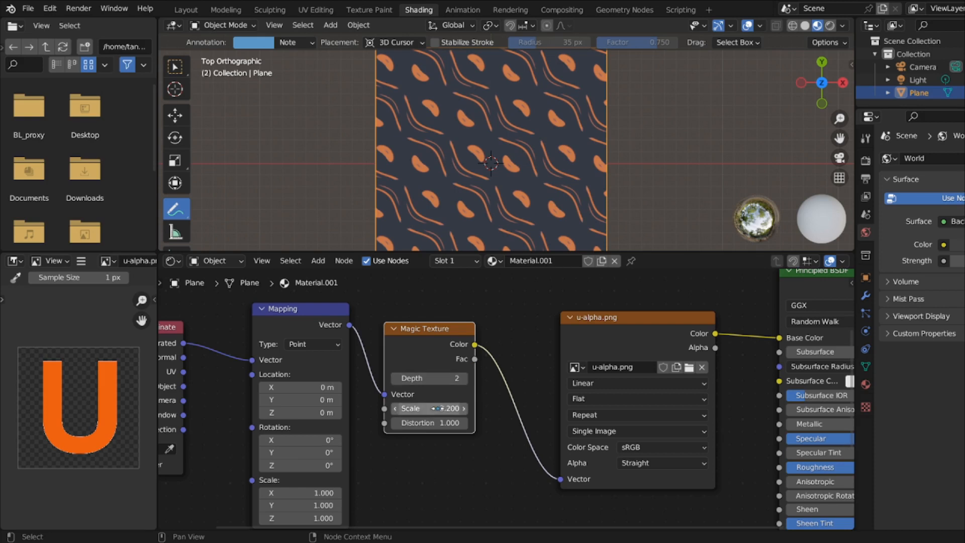
{"action": "mouse_move", "coordinate": [430, 408]}
{"action": "left_mouse_down"}
{"action": "mouse_move", "coordinate": [445, 408]}
{"action": "mouse_move", "coordinate": [412, 409]}
{"action": "left_mouse_up"}
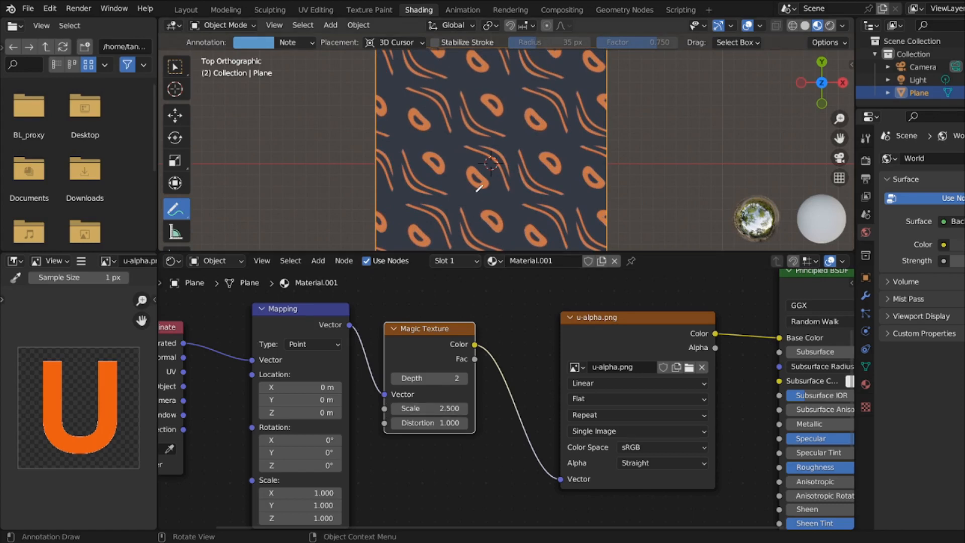
- Annotate some curved stripes and a large U shape over the plane in the viewport, and erase the strokes
{"action": "mouse_move", "coordinate": [468, 151]}
{"action": "left_mouse_down"}
{"action": "mouse_move", "coordinate": [487, 160]}
{"action": "mouse_move", "coordinate": [496, 196]}
{"action": "left_mouse_up"}
{"action": "left_click_drag", "start_coordinate": [408, 153], "coordinate": [440, 188]}
{"action": "mouse_move", "coordinate": [407, 92]}
{"action": "left_mouse_down"}
{"action": "mouse_move", "coordinate": [427, 104]}
{"action": "mouse_move", "coordinate": [435, 127]}
{"action": "left_mouse_up"}
{"action": "mouse_move", "coordinate": [456, 53]}
{"action": "left_mouse_down"}
{"action": "mouse_move", "coordinate": [462, 221]}
{"action": "mouse_move", "coordinate": [505, 248]}
{"action": "mouse_move", "coordinate": [526, 206]}
{"action": "mouse_move", "coordinate": [545, 66]}
{"action": "mouse_move", "coordinate": [537, 45]}
{"action": "left_mouse_up"}
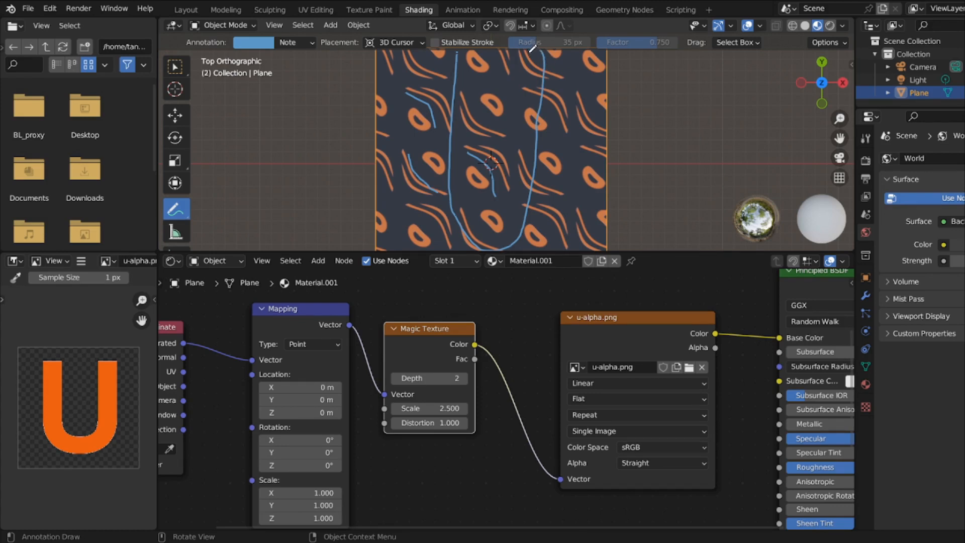
{"action": "mouse_move", "coordinate": [534, 50]}
{"action": "left_mouse_down", "text": "ctrl"}
{"action": "mouse_move", "coordinate": [543, 93]}
{"action": "mouse_move", "coordinate": [518, 233]}
{"action": "mouse_move", "coordinate": [467, 50]}
{"action": "mouse_move", "coordinate": [455, 100]}
{"action": "mouse_move", "coordinate": [417, 101]}
{"action": "mouse_move", "coordinate": [437, 181]}
{"action": "mouse_move", "coordinate": [415, 156]}
{"action": "mouse_move", "coordinate": [472, 154]}
{"action": "mouse_move", "coordinate": [448, 109]}
{"action": "mouse_move", "coordinate": [478, 121]}
{"action": "mouse_move", "coordinate": [497, 206]}
{"action": "mouse_move", "coordinate": [477, 227]}
{"action": "mouse_move", "coordinate": [464, 220]}
{"action": "mouse_move", "coordinate": [506, 243]}
{"action": "left_mouse_up", "text": "ctrl"}
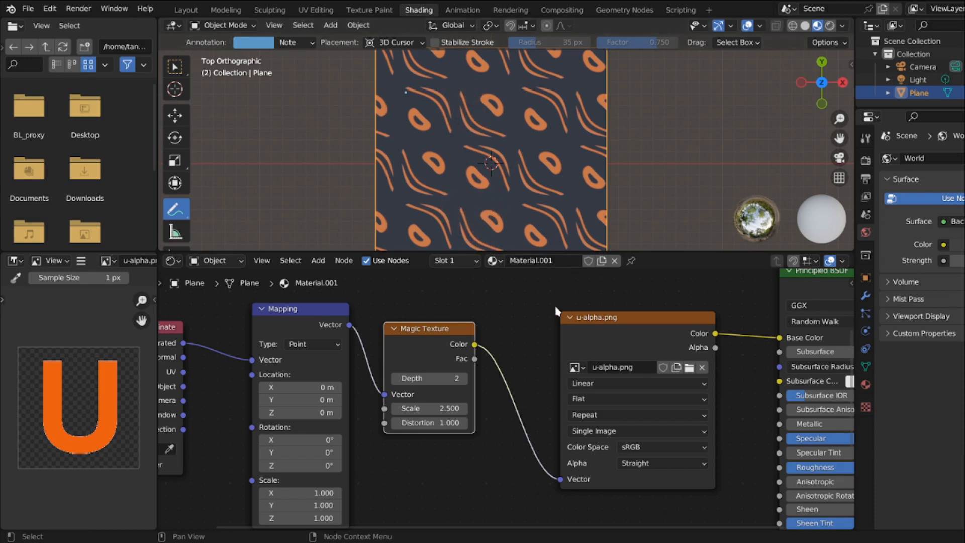
- Set the Material Output's render target to All and move the node to just above the u-alpha.png node
{"action": "middle_click_drag", "start_coordinate": [634, 300], "coordinate": [538, 392]}
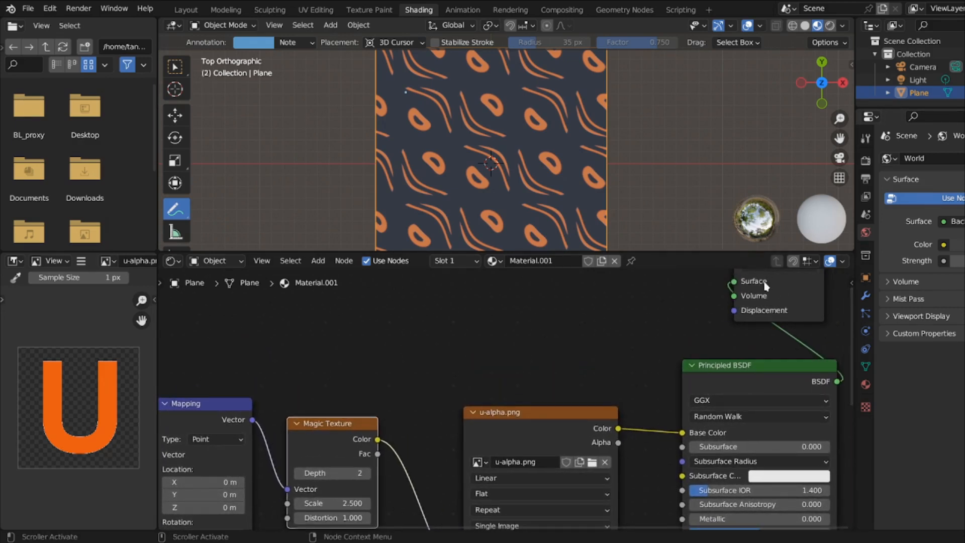
{"action": "scroll", "coordinate": [765, 286], "scroll_direction": "down", "scroll_amount": 1}
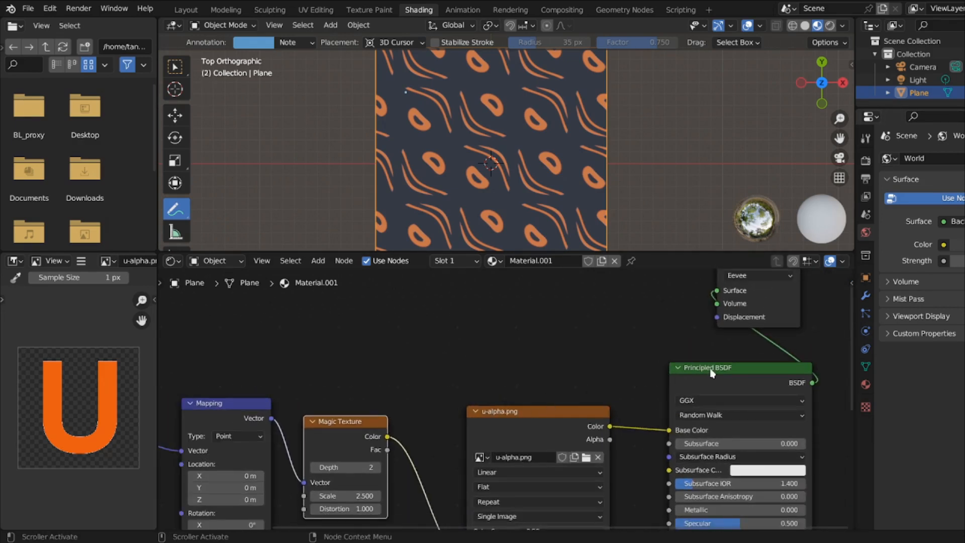
{"action": "left_click", "coordinate": [757, 277]}
{"action": "left_click", "coordinate": [733, 282]}
{"action": "left_click", "coordinate": [733, 279]}
{"action": "key", "text": "Escape"}
{"action": "scroll", "coordinate": [691, 306], "scroll_direction": "down", "scroll_amount": 3}
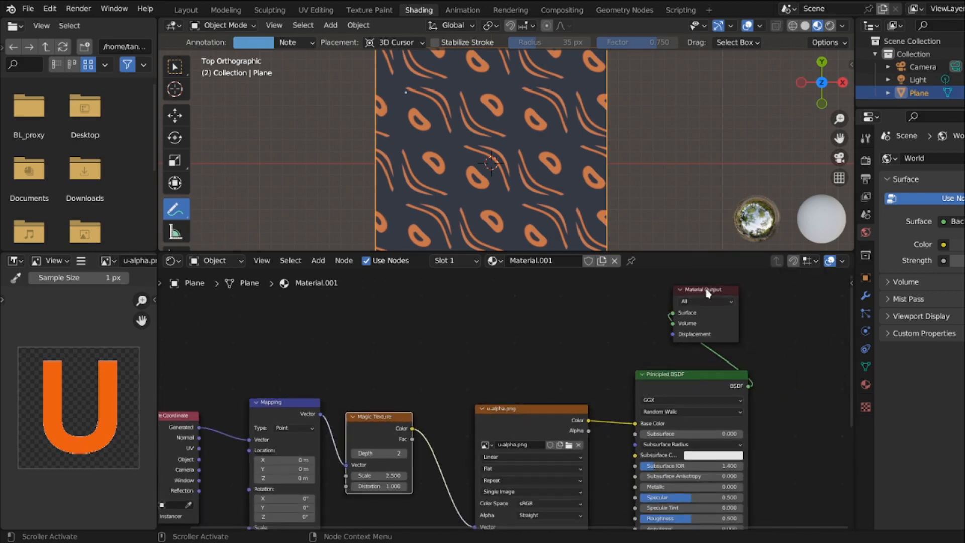
{"action": "left_click_drag", "start_coordinate": [707, 293], "coordinate": [537, 336]}
{"action": "scroll", "coordinate": [536, 336], "scroll_direction": "up", "scroll_amount": 2}
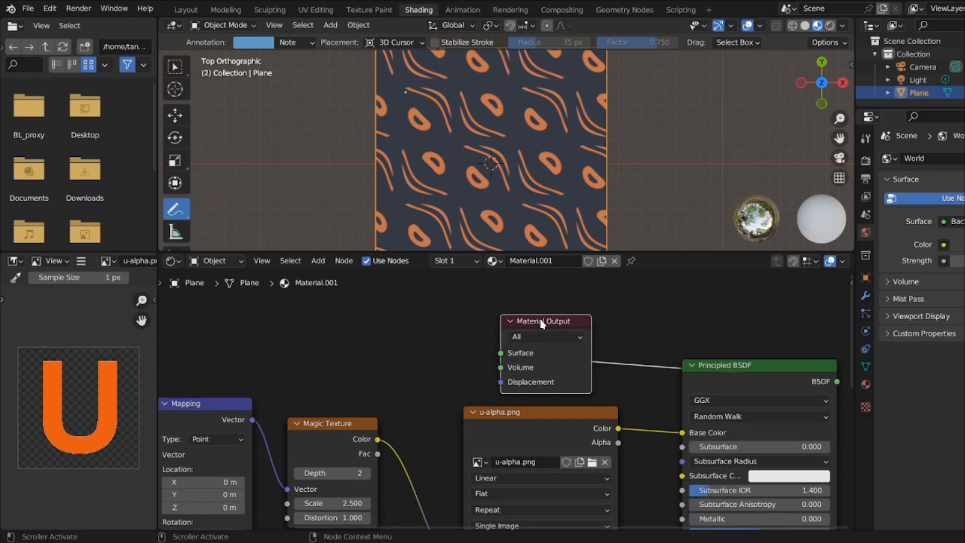
- Delete the Magic Texture node and place a new Musgrave Texture node between Mapping and u-alpha.png
{"action": "left_click", "coordinate": [325, 427]}
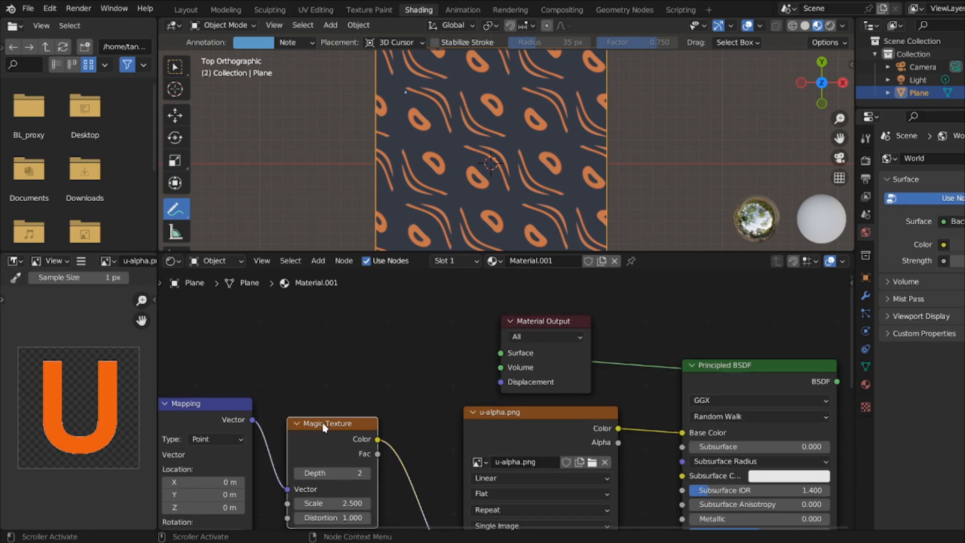
{"action": "key", "text": "Delete"}
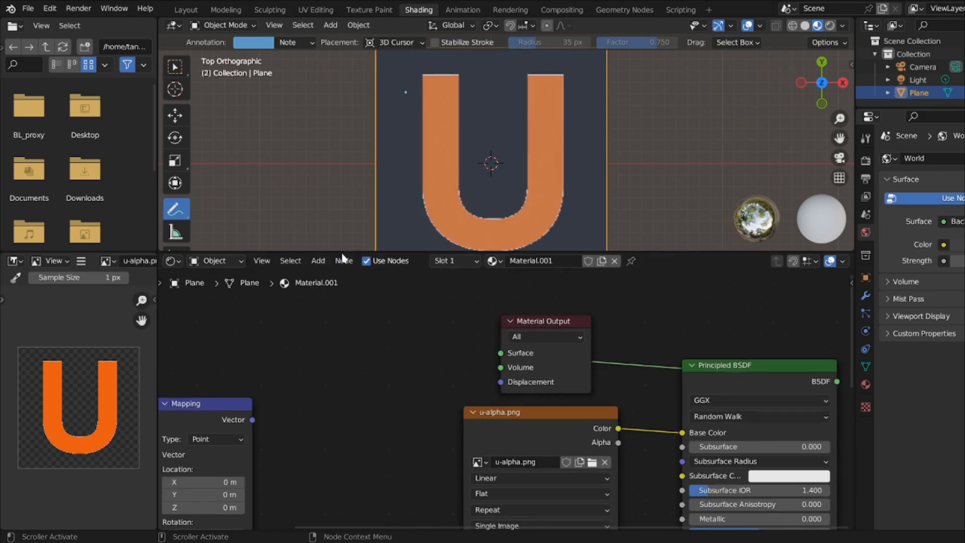
{"action": "left_click", "coordinate": [319, 260]}
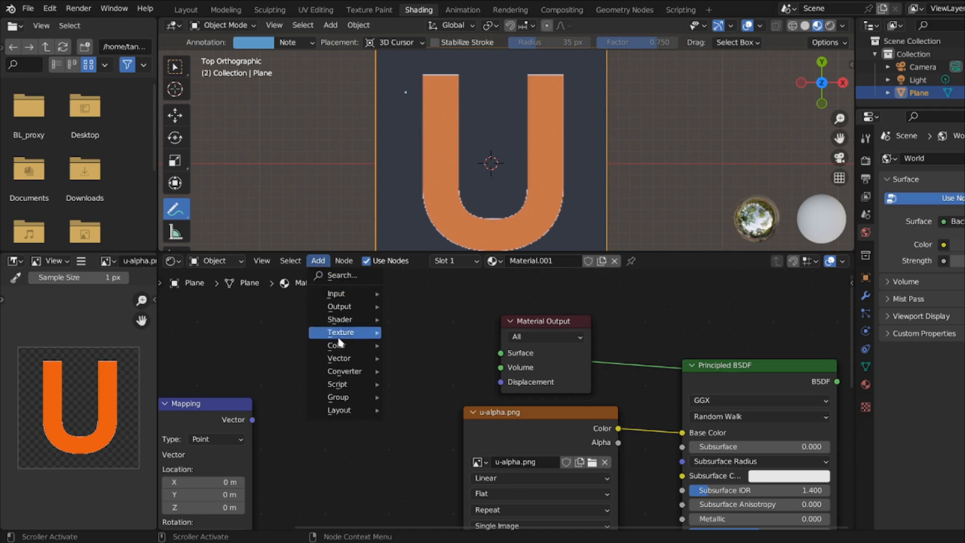
{"action": "mouse_move", "coordinate": [338, 333]}
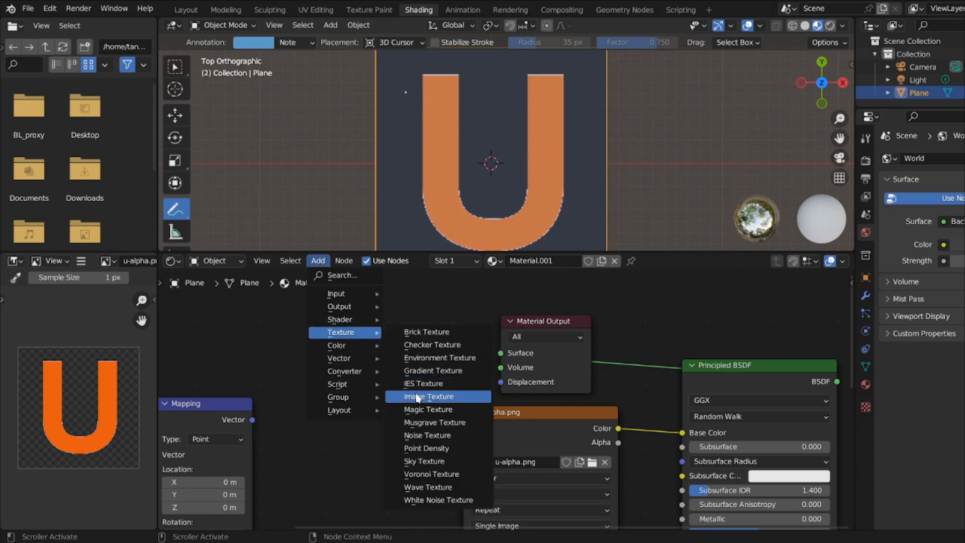
{"action": "left_click", "coordinate": [417, 426]}
{"action": "left_click", "coordinate": [292, 421]}
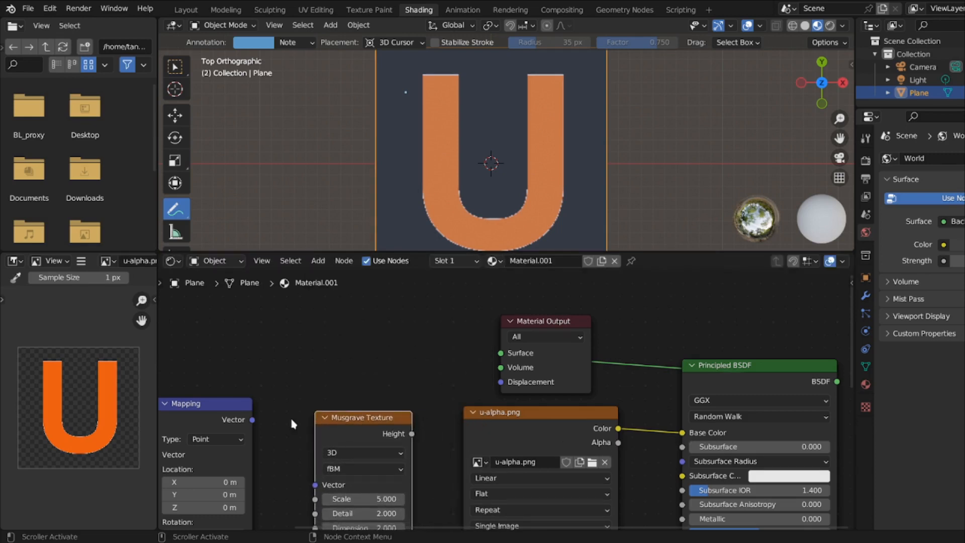
- Link Mapping's Vector to the Musgrave Texture's Vector and its Height to u-alpha.png's Vector, shifting the image node slightly upward
{"action": "left_click_drag", "start_coordinate": [252, 420], "coordinate": [315, 485]}
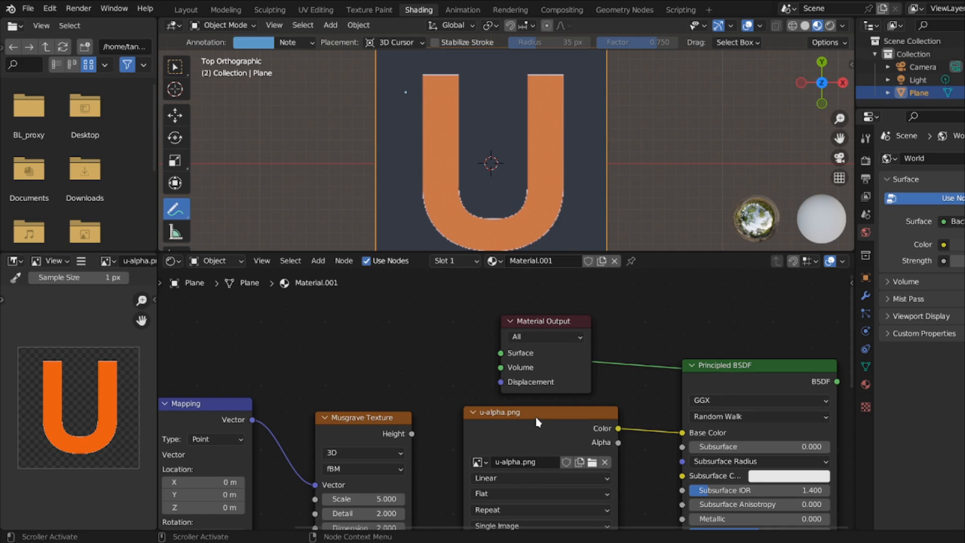
{"action": "left_click_drag", "start_coordinate": [534, 417], "coordinate": [536, 391]}
{"action": "scroll", "coordinate": [463, 435], "scroll_direction": "down", "scroll_amount": 3}
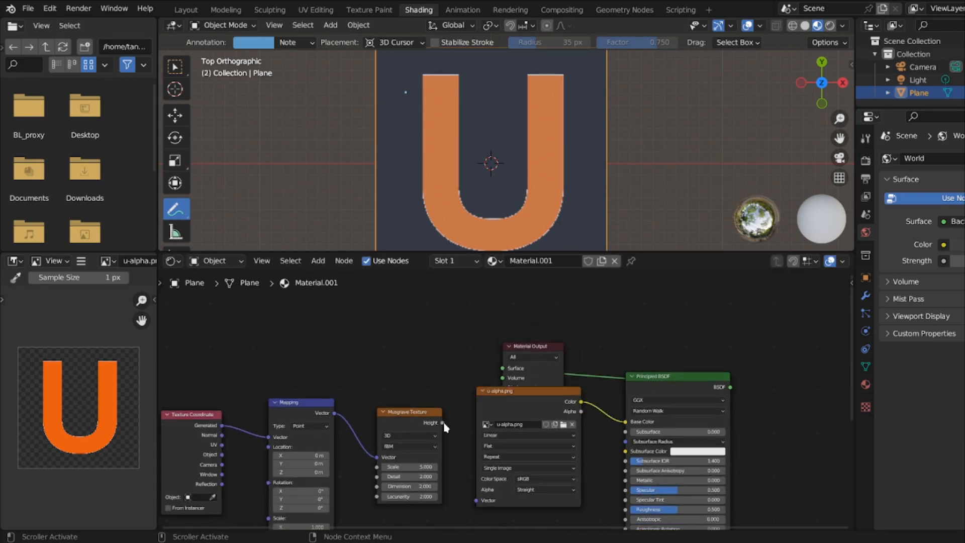
{"action": "left_click_drag", "start_coordinate": [442, 423], "coordinate": [480, 505]}
{"action": "scroll", "coordinate": [495, 378], "scroll_direction": "up", "scroll_amount": 2}
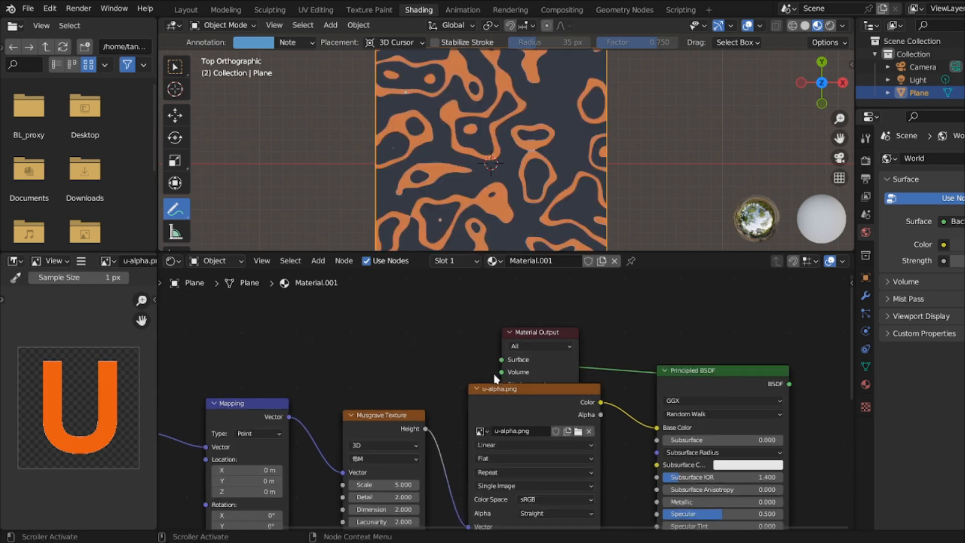
- Move the Material Output clear above u-alpha.png and connect the Musgrave Texture's Height to its Surface in place of the Principled BSDF
{"action": "scroll", "coordinate": [496, 378], "scroll_direction": "down", "scroll_amount": 1}
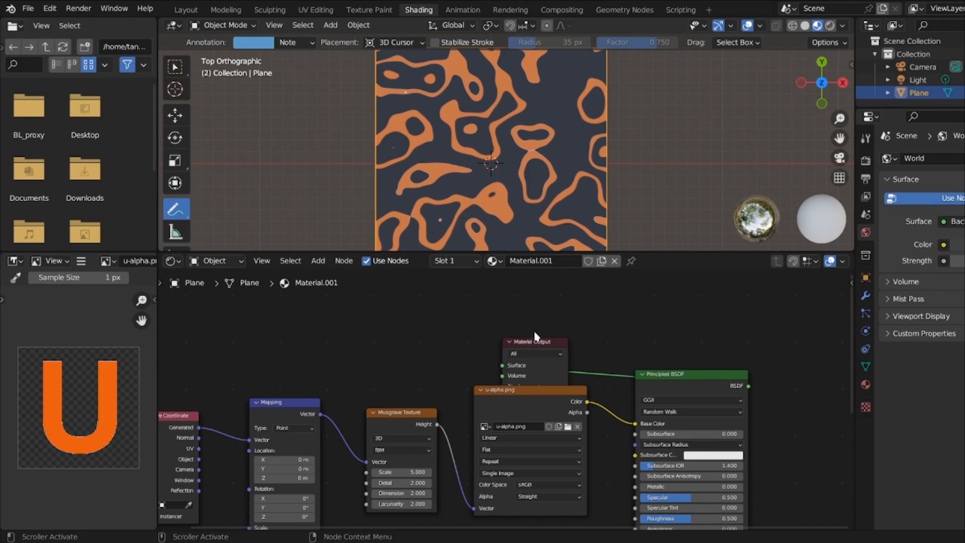
{"action": "left_click_drag", "start_coordinate": [547, 347], "coordinate": [537, 316]}
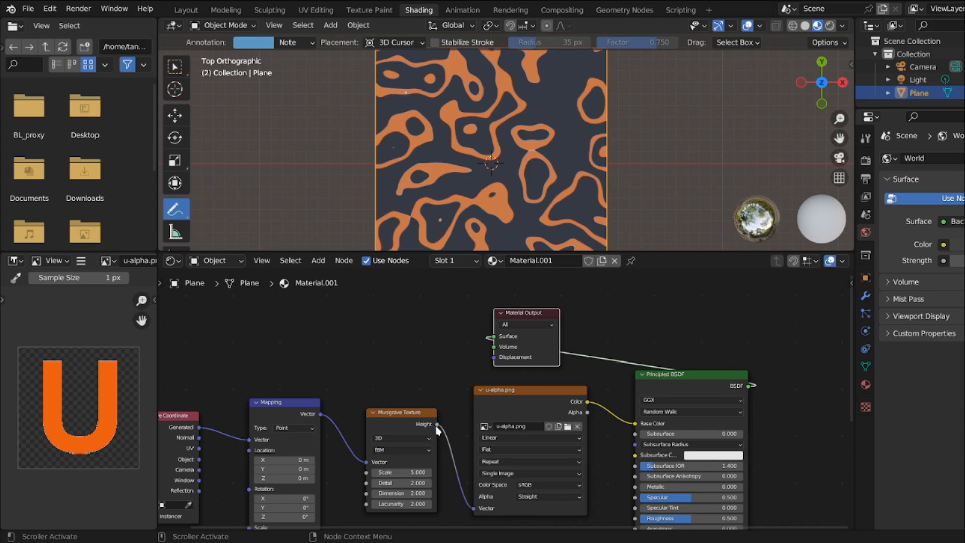
{"action": "left_click_drag", "start_coordinate": [437, 425], "coordinate": [494, 341]}
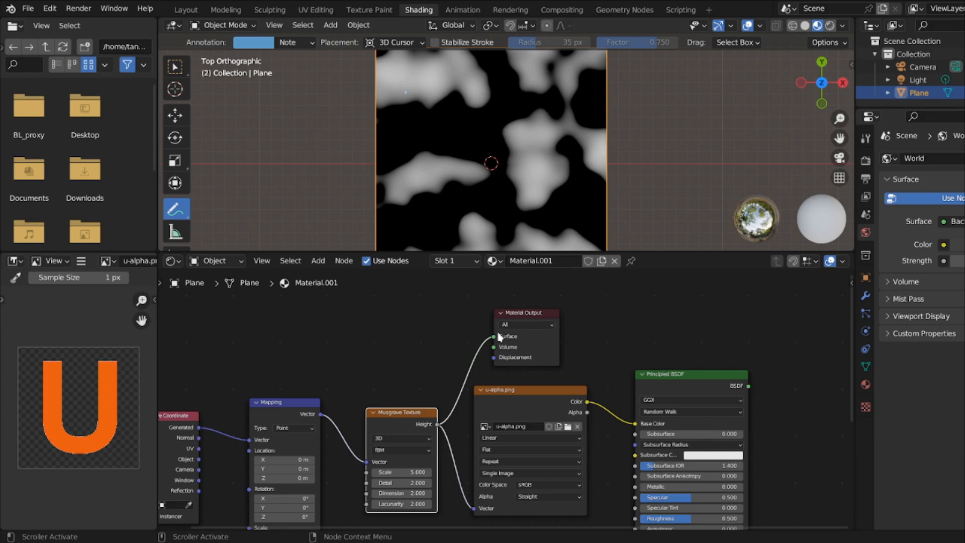
- Move the Musgrave Texture node closer to Mapping and reconnect the Principled BSDF output to the Material Output's Surface
{"action": "left_click", "coordinate": [318, 260]}
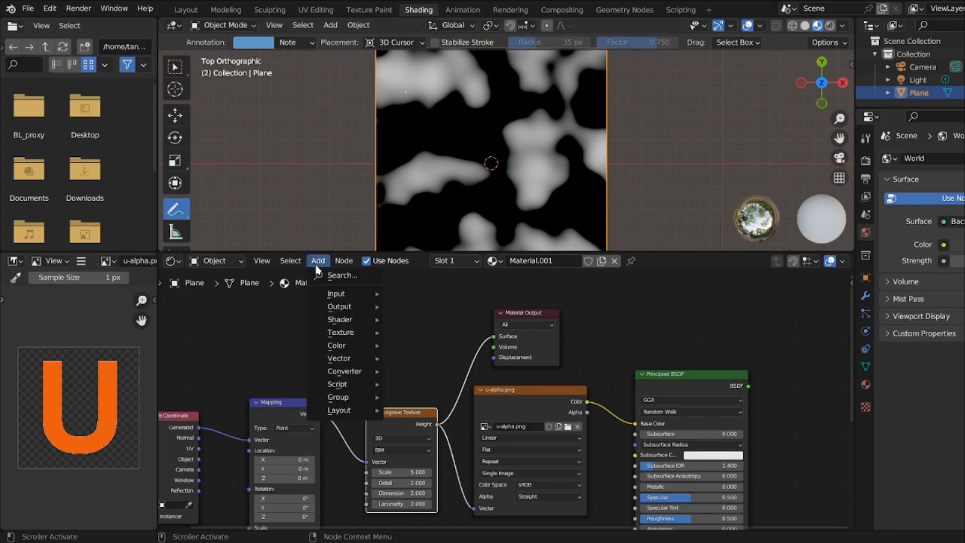
{"action": "mouse_move", "coordinate": [323, 336]}
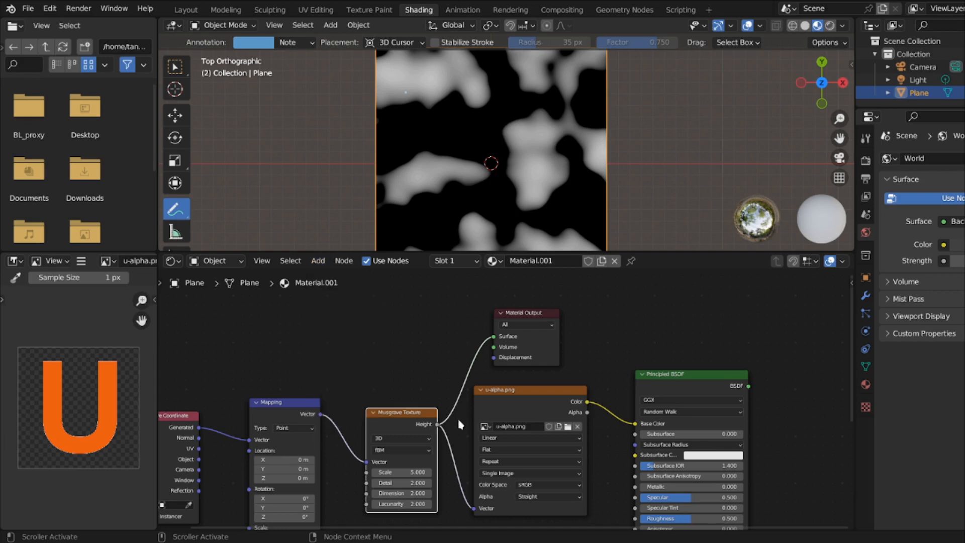
{"action": "scroll", "coordinate": [458, 416], "scroll_direction": "down", "scroll_amount": 1}
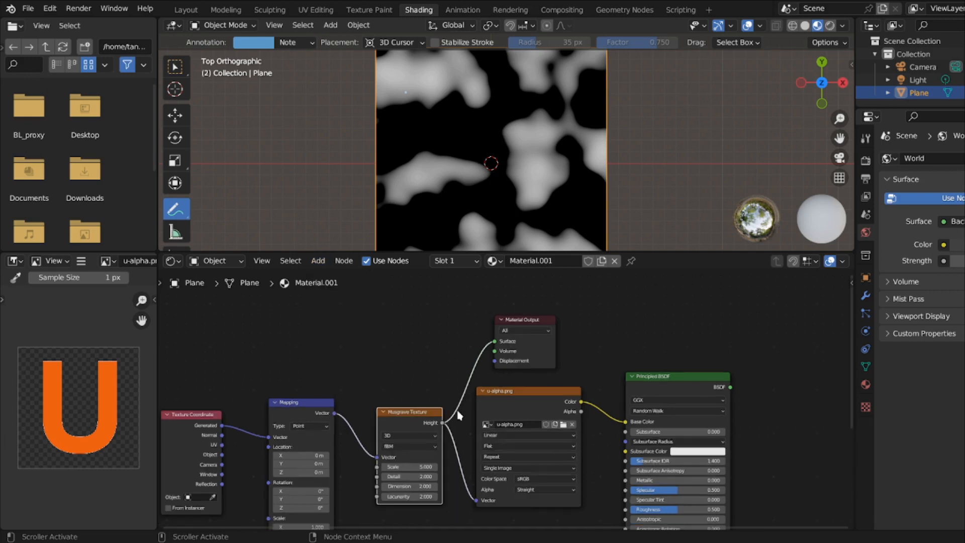
{"action": "left_click_drag", "start_coordinate": [421, 413], "coordinate": [398, 405]}
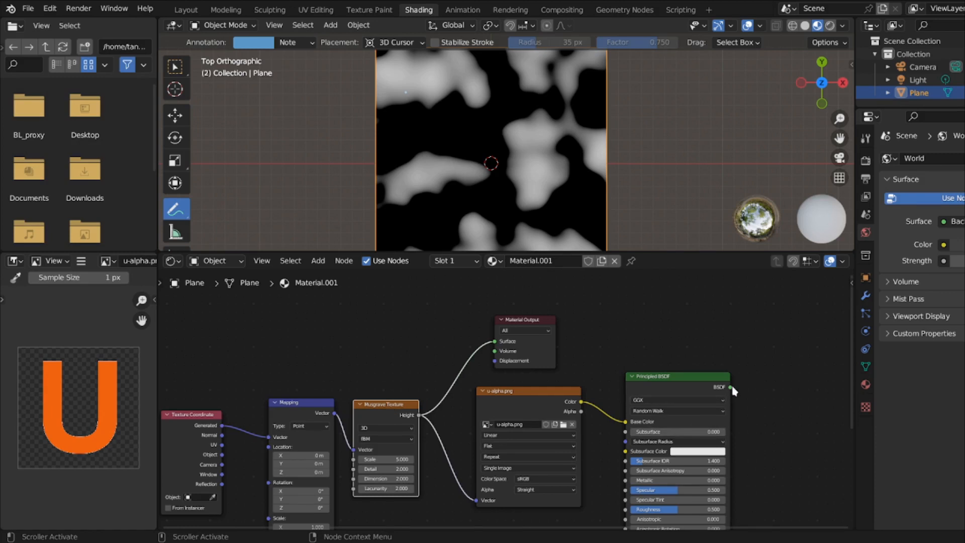
{"action": "left_click_drag", "start_coordinate": [729, 387], "coordinate": [490, 351]}
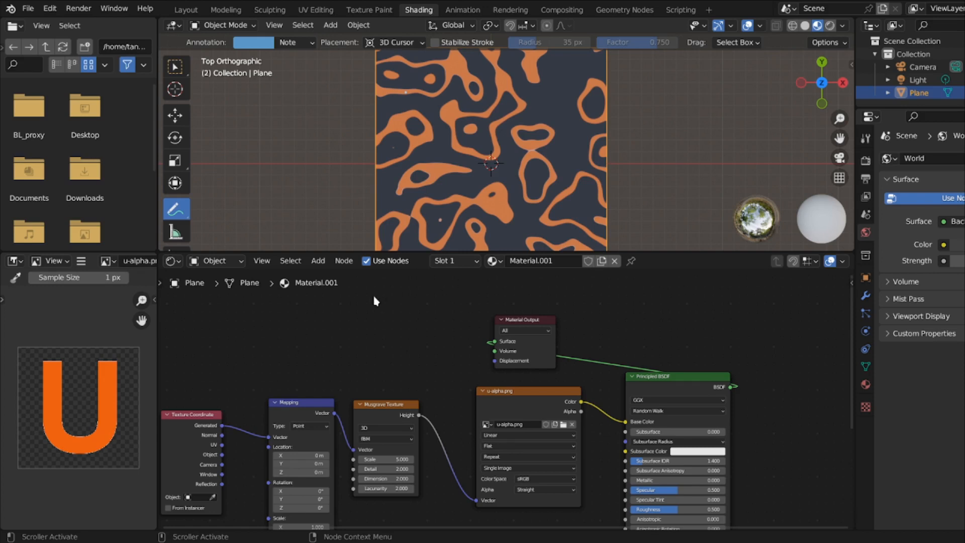
- Show the tool shelf in the shader node editor
{"action": "key", "text": "t"}
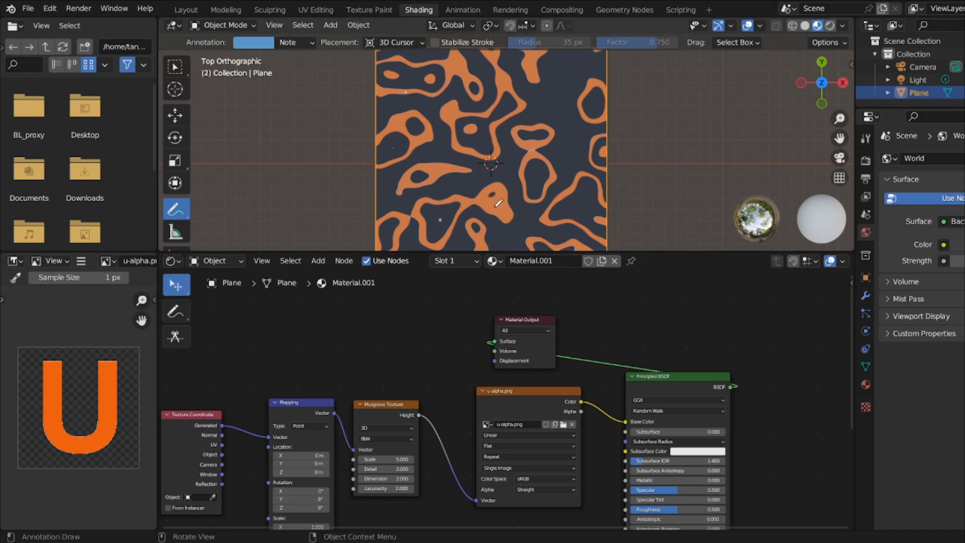
- Sketch a freehand annotation over the pattern on the plane and erase it again
{"action": "left_click_drag", "start_coordinate": [530, 185], "coordinate": [573, 221]}
{"action": "mouse_move", "coordinate": [551, 178]}
{"action": "left_mouse_down", "text": "ctrl"}
{"action": "mouse_move", "coordinate": [534, 187]}
{"action": "mouse_move", "coordinate": [561, 212]}
{"action": "left_mouse_up", "text": "ctrl"}
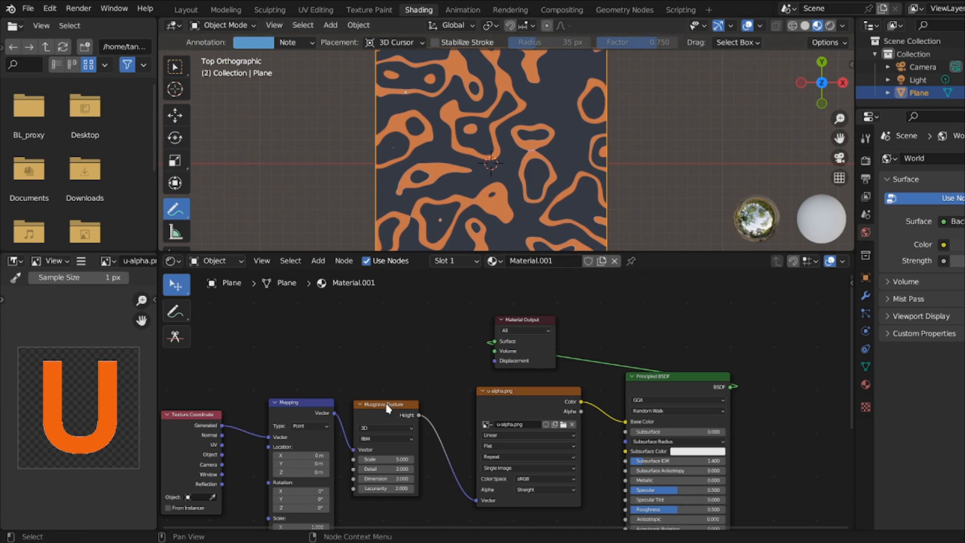
- Move the Musgrave Texture node slightly upward and set its Detail to 2.2
{"action": "mouse_move", "coordinate": [389, 404]}
{"action": "left_mouse_down"}
{"action": "mouse_move", "coordinate": [379, 358]}
{"action": "mouse_move", "coordinate": [385, 389]}
{"action": "left_mouse_up"}
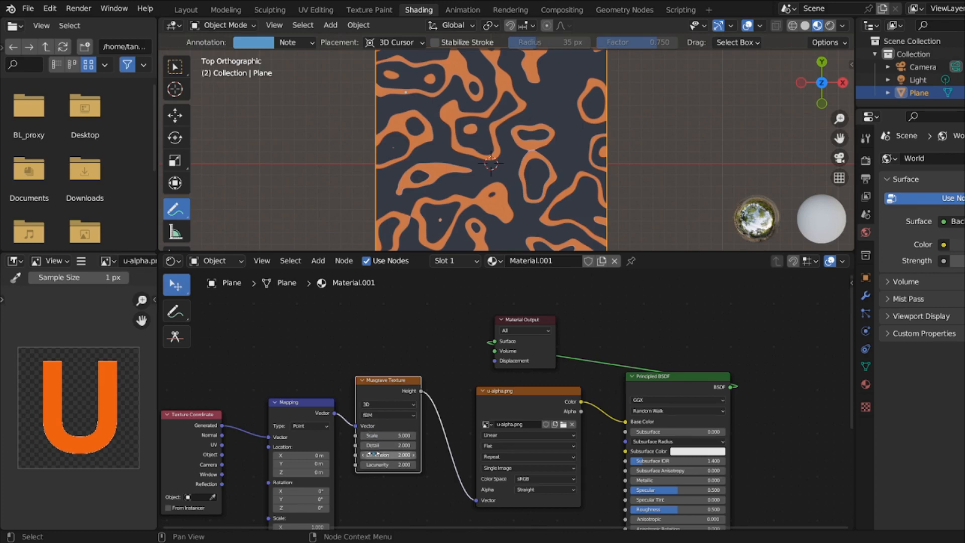
{"action": "mouse_move", "coordinate": [372, 446]}
{"action": "left_mouse_down"}
{"action": "mouse_move", "coordinate": [349, 445]}
{"action": "mouse_move", "coordinate": [372, 446]}
{"action": "left_mouse_up"}
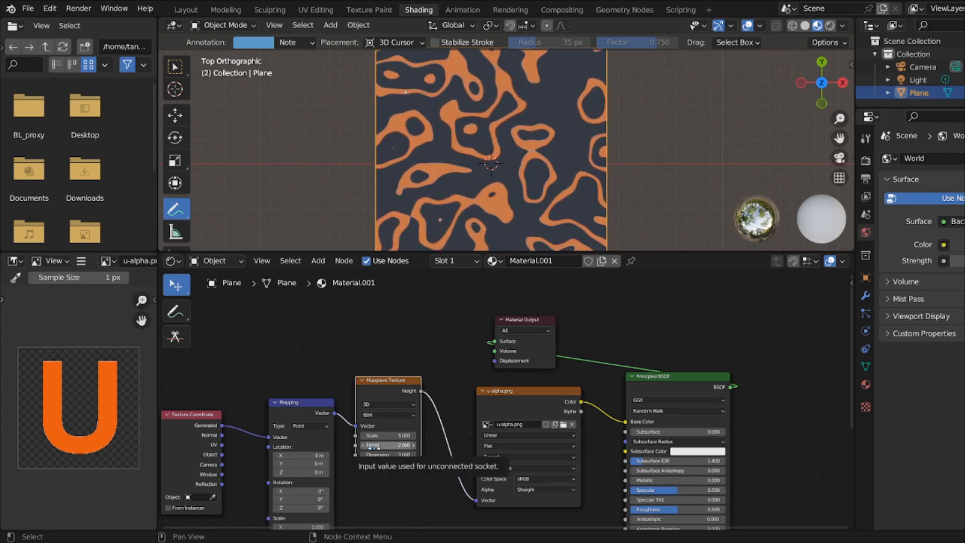
{"action": "mouse_move", "coordinate": [373, 446]}
{"action": "left_mouse_down"}
{"action": "mouse_move", "coordinate": [347, 445]}
{"action": "mouse_move", "coordinate": [378, 446]}
{"action": "left_mouse_up"}
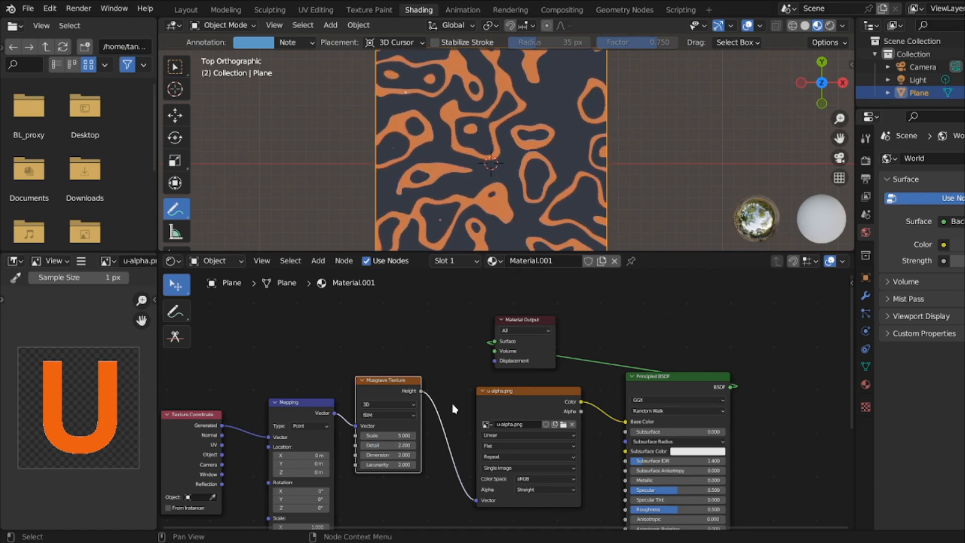
- Connect the Musgrave Texture's Height to the Material Output's Surface and outline the pale blob left of the plane's centre with an annotation
{"action": "left_click_drag", "start_coordinate": [421, 391], "coordinate": [500, 347]}
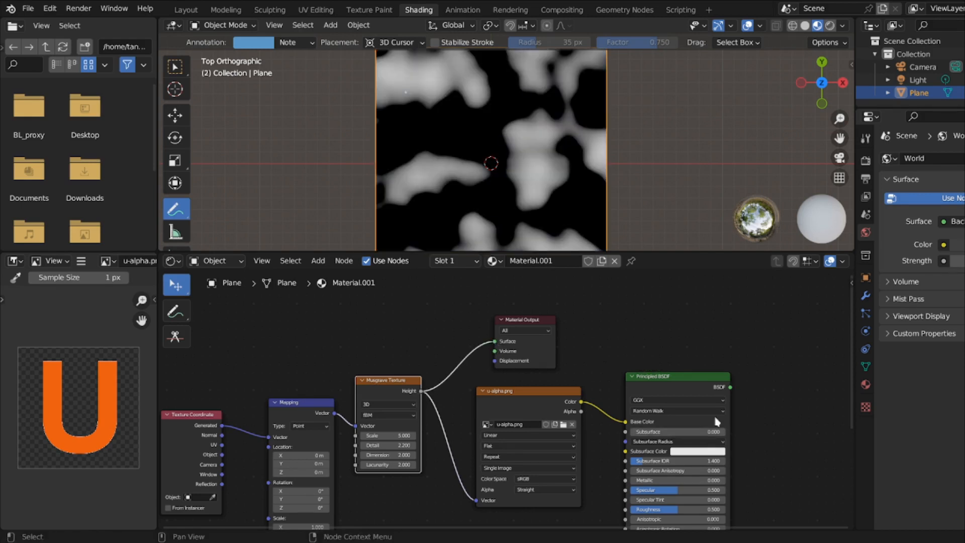
{"action": "left_click_drag", "start_coordinate": [730, 387], "coordinate": [707, 396]}
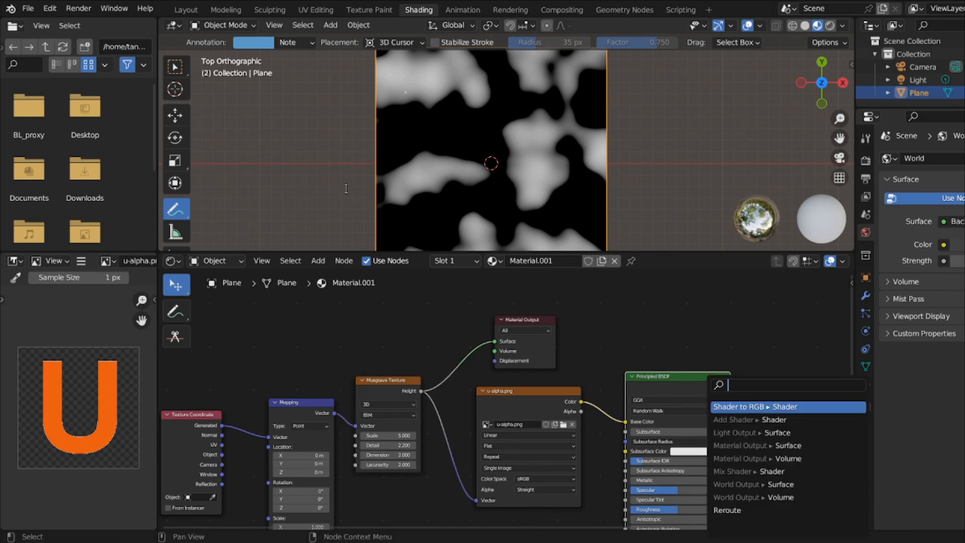
{"action": "left_click", "coordinate": [166, 208]}
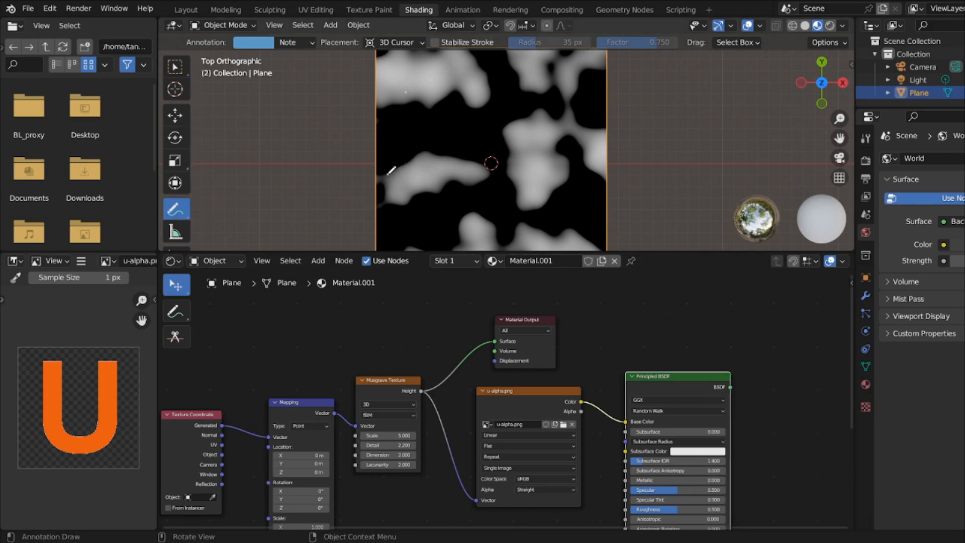
{"action": "mouse_move", "coordinate": [388, 174]}
{"action": "left_mouse_down"}
{"action": "mouse_move", "coordinate": [431, 149]}
{"action": "mouse_move", "coordinate": [484, 167]}
{"action": "mouse_move", "coordinate": [403, 205]}
{"action": "mouse_move", "coordinate": [392, 168]}
{"action": "left_mouse_up"}
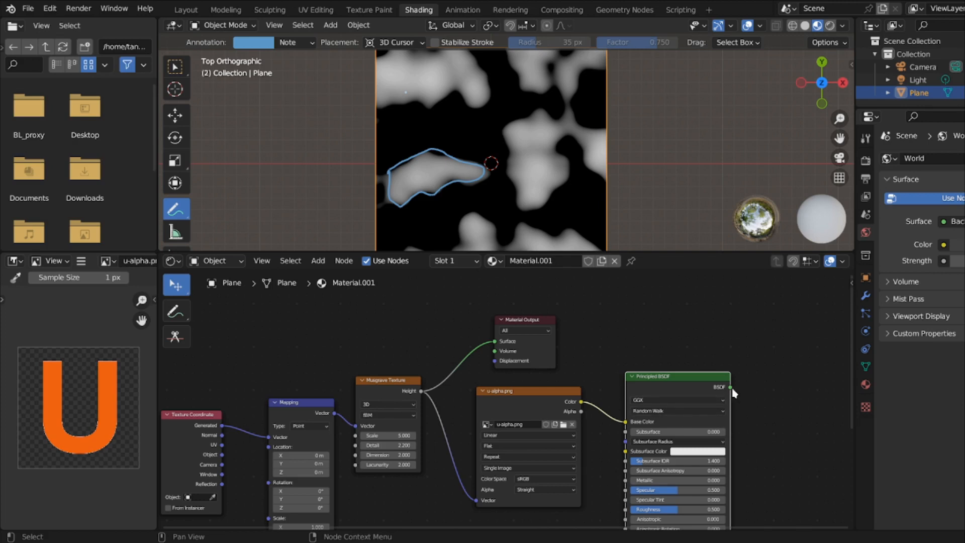
- Reconnect the Principled BSDF output to the Material Output's Surface and erase the annotated outline from the plane
{"action": "left_click_drag", "start_coordinate": [730, 387], "coordinate": [505, 346]}
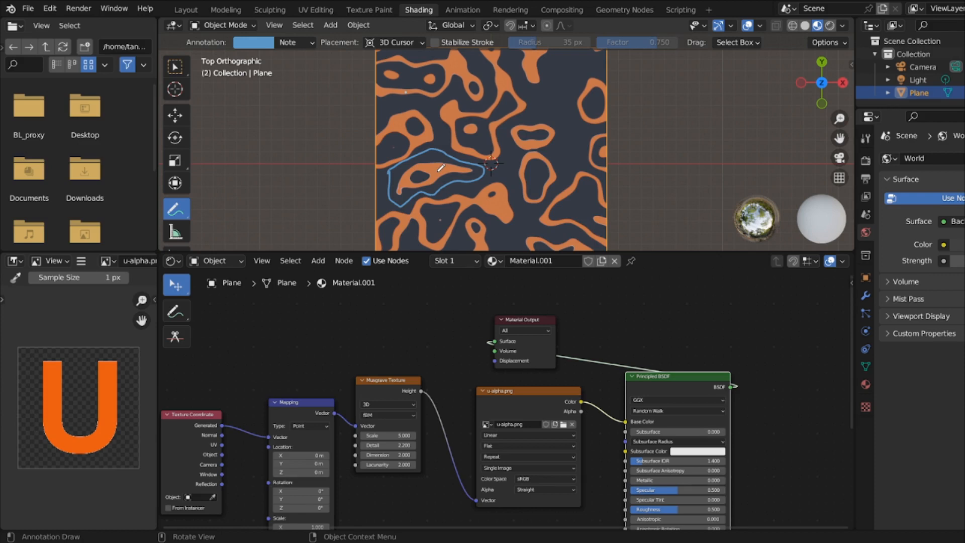
{"action": "mouse_move", "coordinate": [440, 168]}
{"action": "left_mouse_down", "text": "ctrl"}
{"action": "mouse_move", "coordinate": [413, 150]}
{"action": "mouse_move", "coordinate": [393, 182]}
{"action": "mouse_move", "coordinate": [422, 197]}
{"action": "mouse_move", "coordinate": [453, 184]}
{"action": "mouse_move", "coordinate": [460, 158]}
{"action": "mouse_move", "coordinate": [439, 142]}
{"action": "left_mouse_up", "text": "ctrl"}
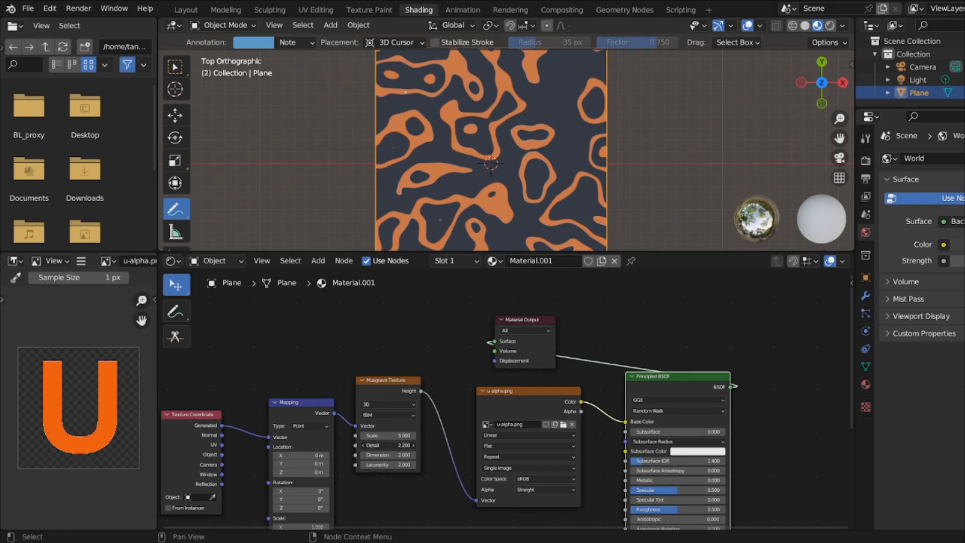
- Set the Musgrave Texture's Detail to 3.9 and its Dimension to 16
{"action": "left_click_drag", "start_coordinate": [387, 445], "coordinate": [422, 455]}
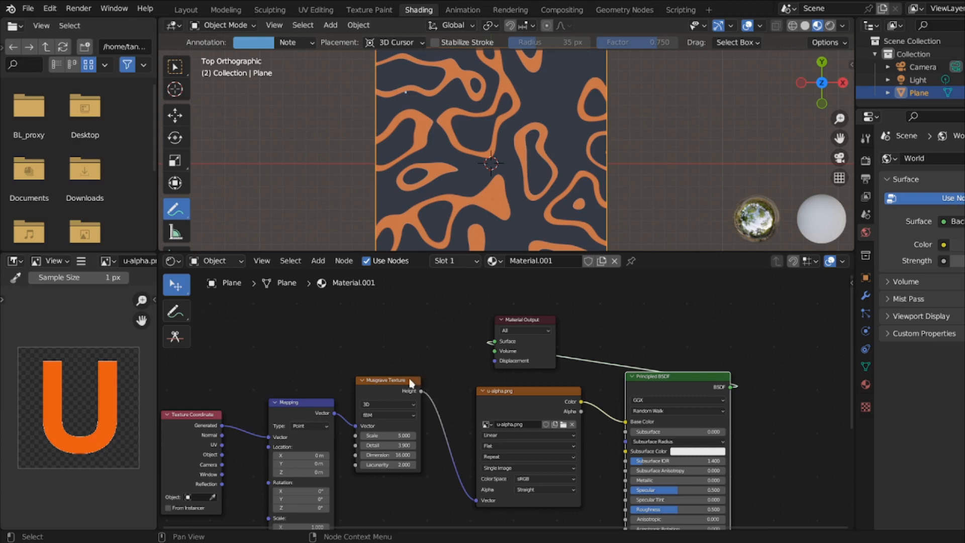
- Delete the Musgrave Texture node and place a Noise Texture node between Mapping and u-alpha.png
{"action": "left_click", "coordinate": [391, 385]}
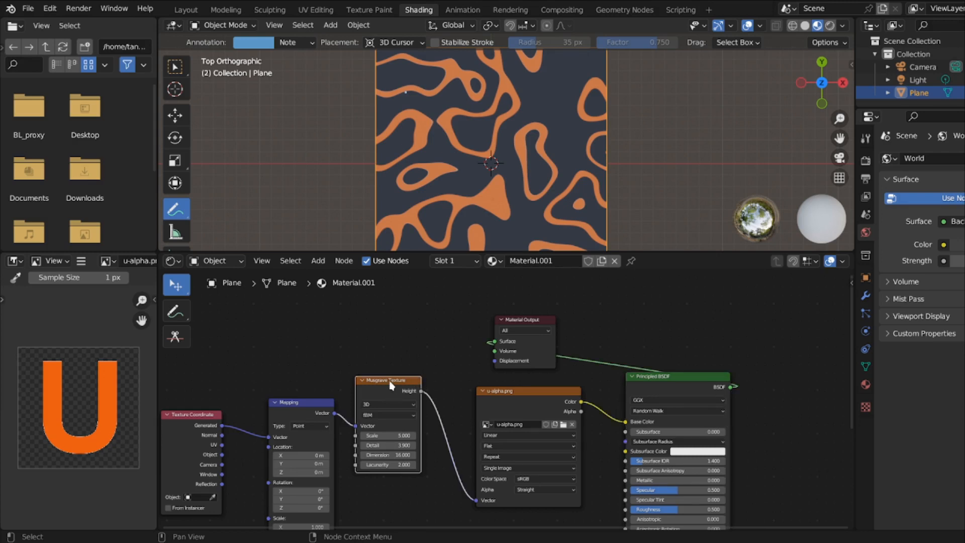
{"action": "key", "text": "x"}
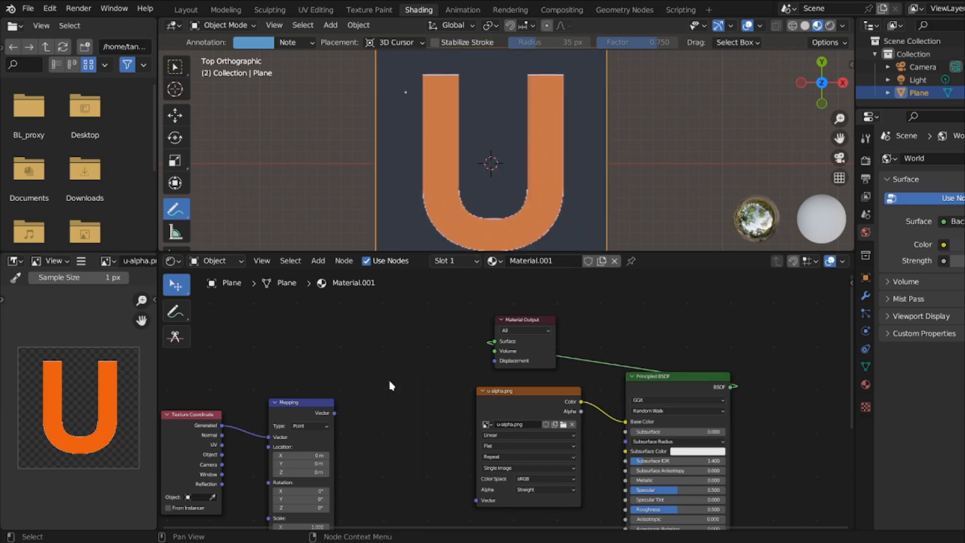
{"action": "left_click", "coordinate": [318, 260]}
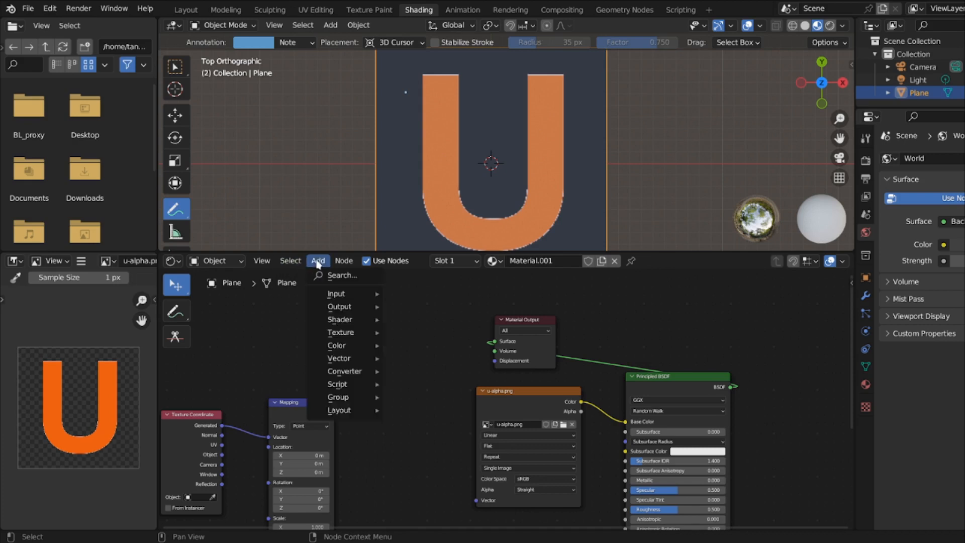
{"action": "mouse_move", "coordinate": [347, 332]}
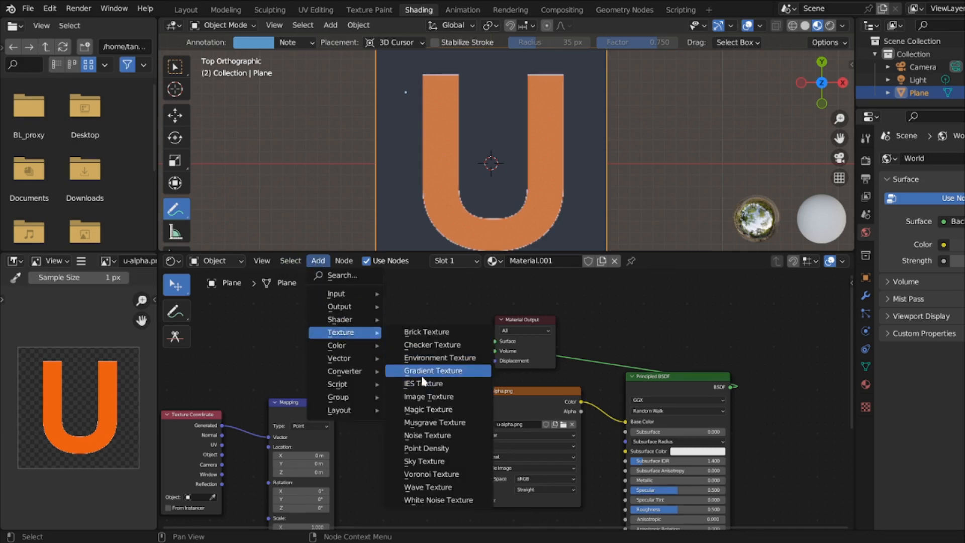
{"action": "left_click", "coordinate": [426, 434]}
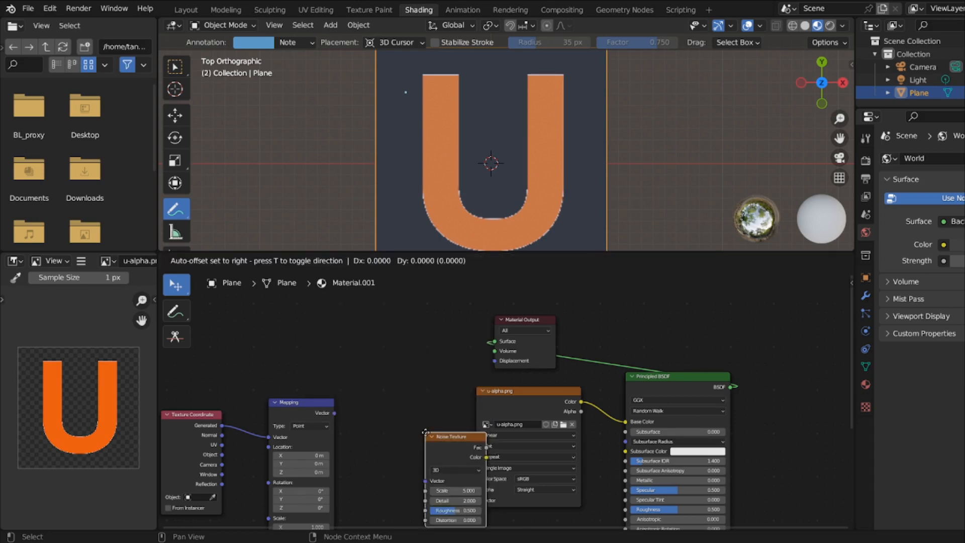
{"action": "left_click", "coordinate": [370, 375]}
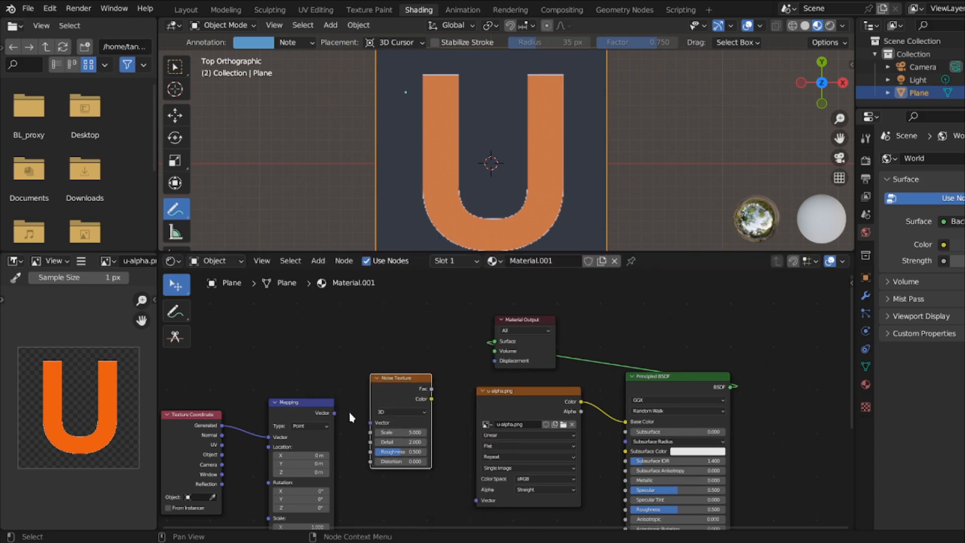
- Link Mapping's Vector to the Noise Texture's Vector and the noise Color to the Material Output's Surface
{"action": "left_click_drag", "start_coordinate": [333, 413], "coordinate": [371, 423]}
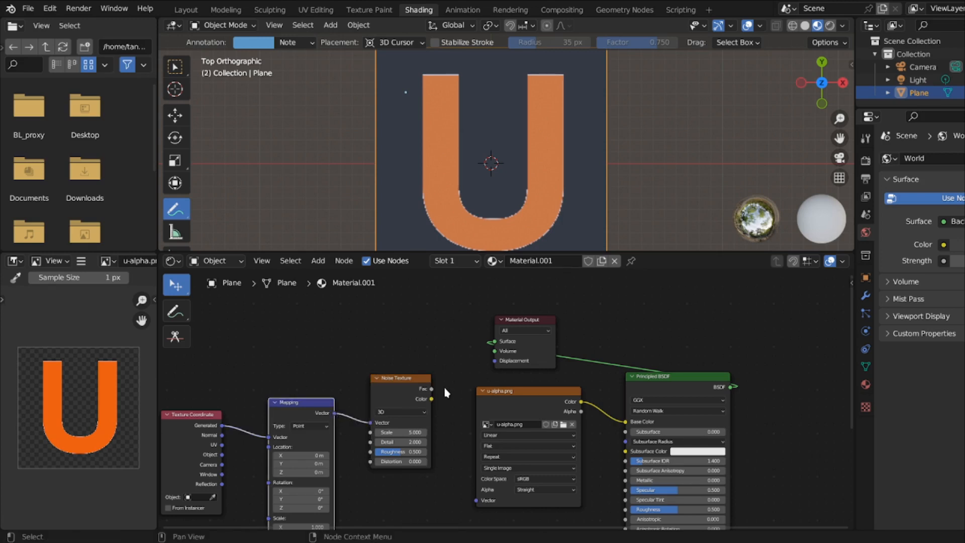
{"action": "left_click", "coordinate": [431, 401]}
{"action": "left_click_drag", "start_coordinate": [431, 400], "coordinate": [501, 350]}
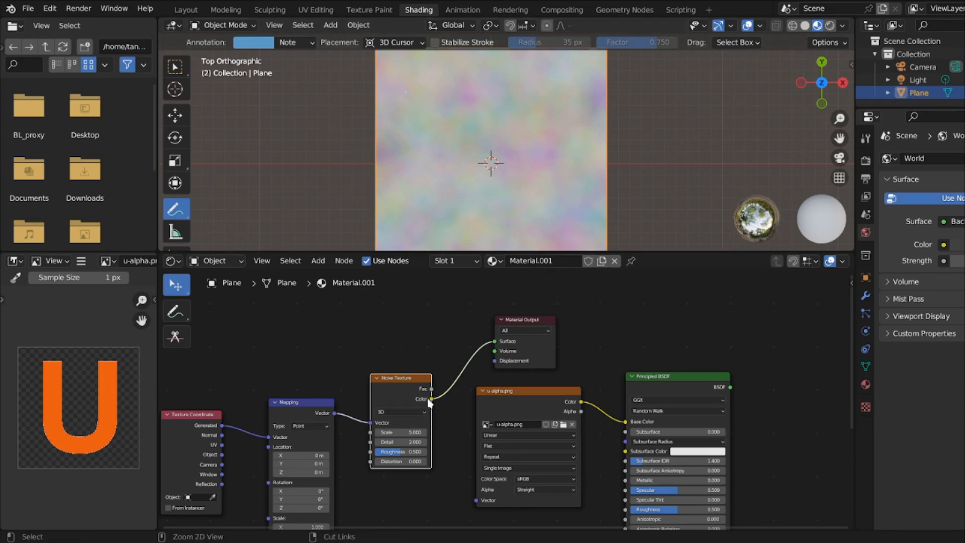
- Switch the Material Output's Surface link from the Noise Texture's Color to its Fac and back to Color
{"action": "left_click_drag", "start_coordinate": [431, 399], "coordinate": [431, 389], "text": "ctrl"}
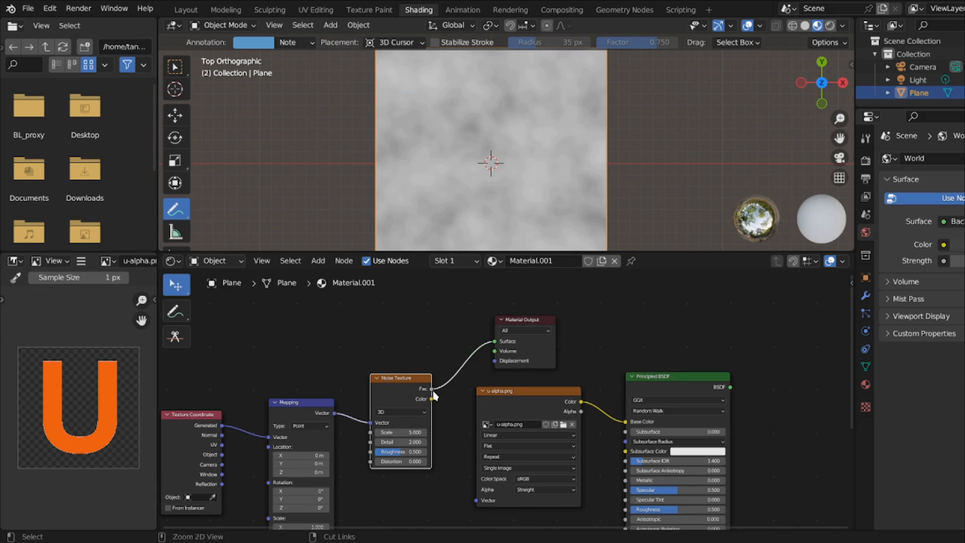
{"action": "left_click", "coordinate": [435, 395], "text": "ctrl+shift"}
{"action": "key", "text": "ctrl+v"}
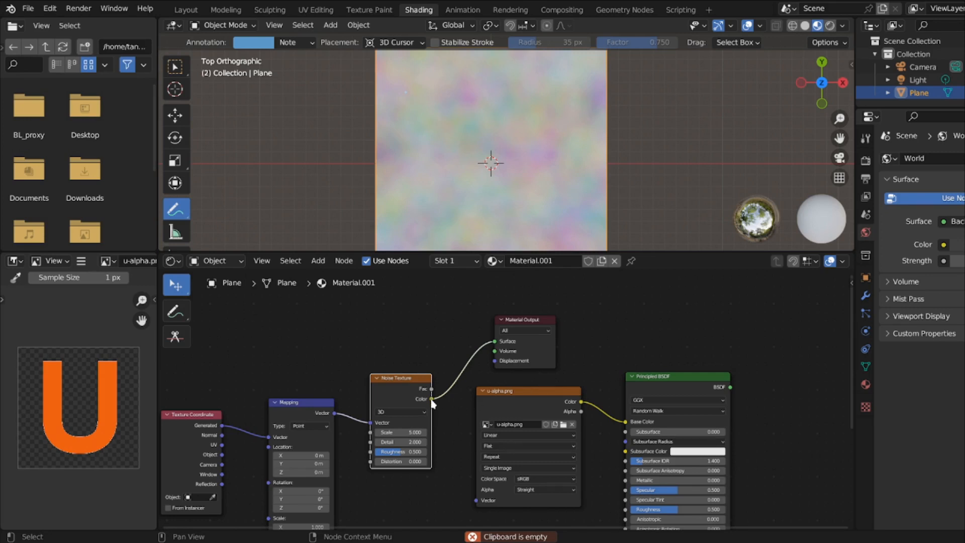
- Link the Noise Texture's Color to u-alpha.png's Vector and reconnect the Principled BSDF output to the Material Output's Surface
{"action": "left_click_drag", "start_coordinate": [432, 398], "coordinate": [479, 503]}
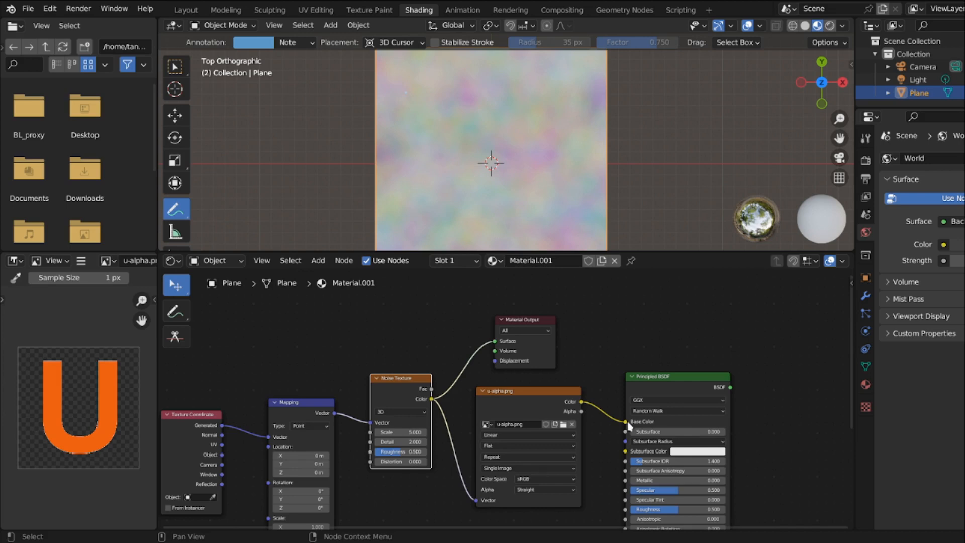
{"action": "left_click_drag", "start_coordinate": [733, 386], "coordinate": [495, 345]}
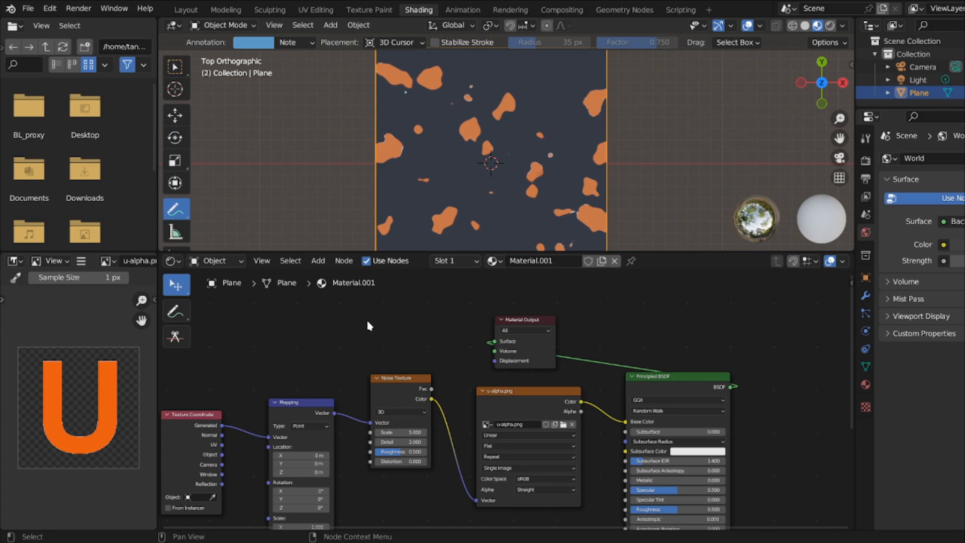
- Set the Noise Texture's Scale to 3.2, Detail to 1.5 and Distortion to -10.1
{"action": "mouse_move", "coordinate": [402, 432]}
{"action": "left_mouse_down"}
{"action": "mouse_move", "coordinate": [372, 432]}
{"action": "mouse_move", "coordinate": [402, 442]}
{"action": "mouse_move", "coordinate": [397, 462]}
{"action": "mouse_move", "coordinate": [367, 461]}
{"action": "mouse_move", "coordinate": [397, 461]}
{"action": "left_mouse_up"}
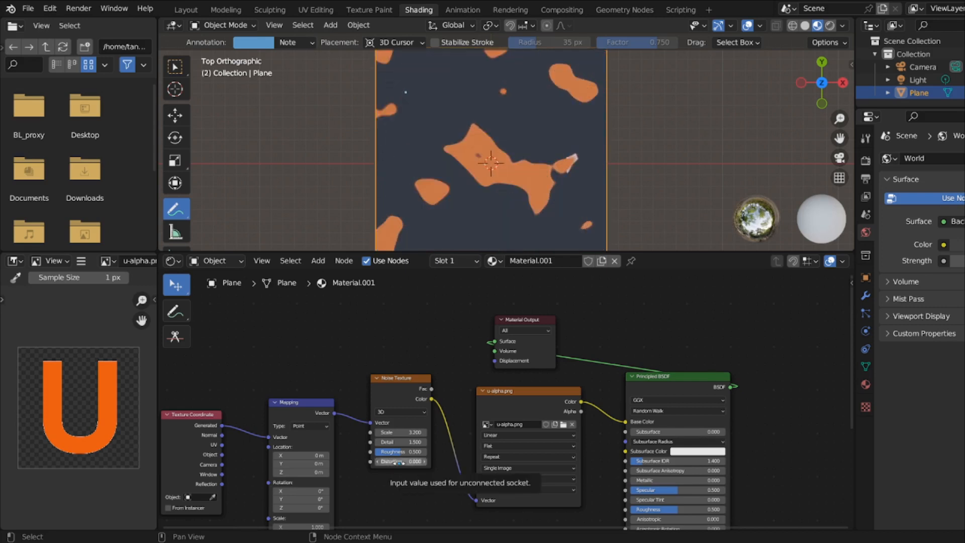
{"action": "left_click_drag", "start_coordinate": [397, 461], "coordinate": [346, 462]}
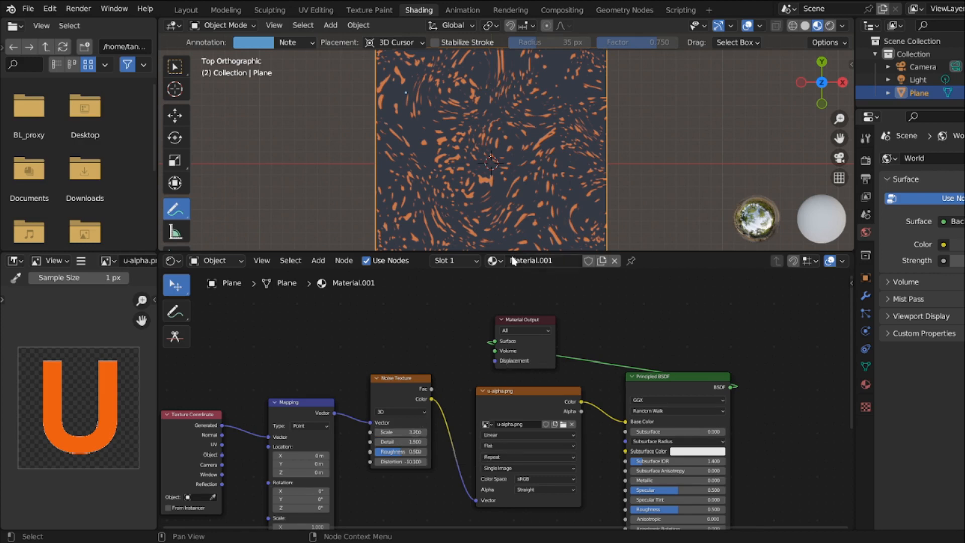
- Delete the Noise Texture node and place a Voronoi Texture node between Mapping and u-alpha.png
{"action": "left_click", "coordinate": [400, 385]}
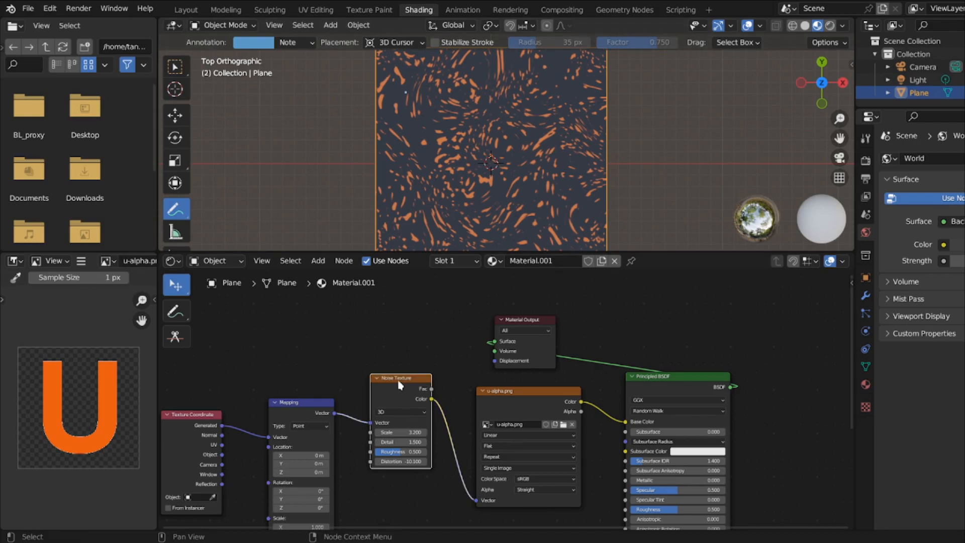
{"action": "key", "text": "x"}
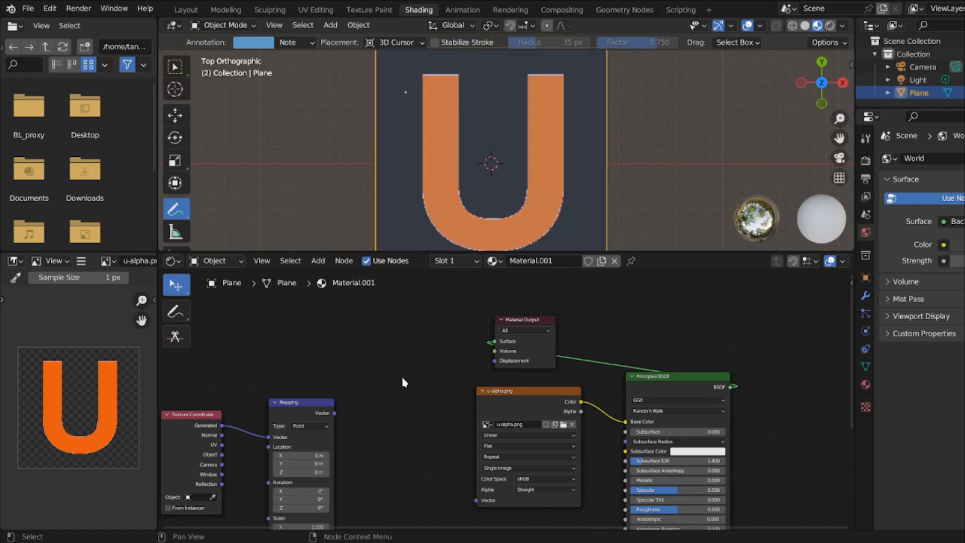
{"action": "left_click", "coordinate": [322, 262]}
{"action": "mouse_move", "coordinate": [346, 333]}
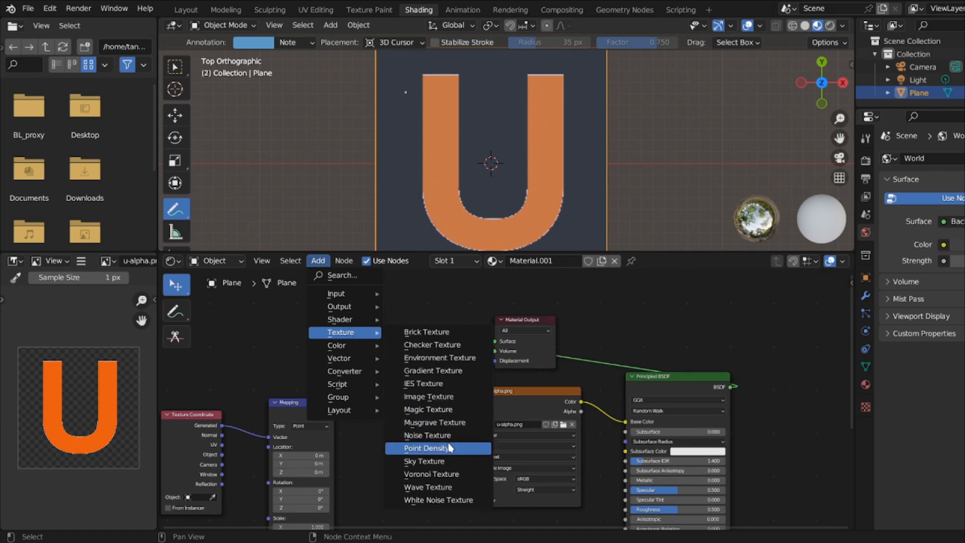
{"action": "left_click", "coordinate": [453, 475]}
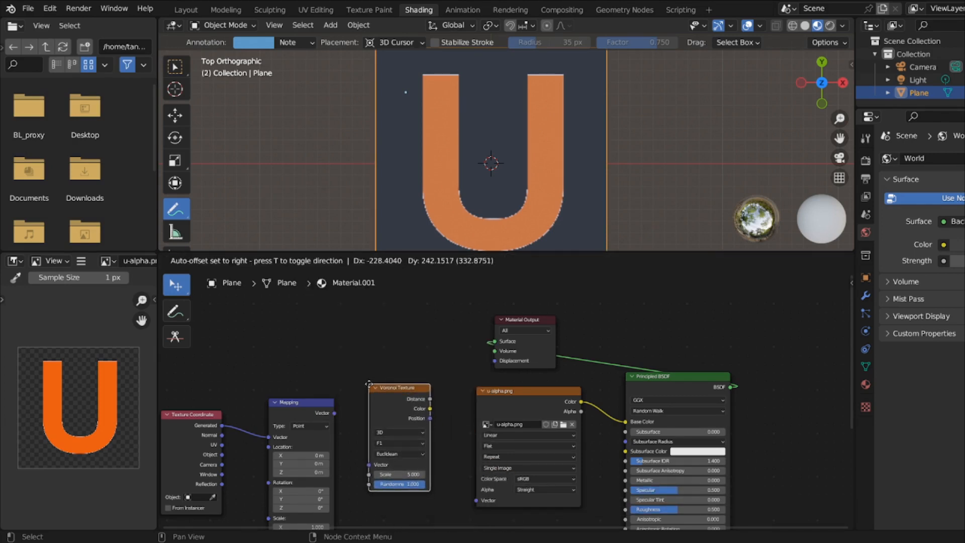
{"action": "left_click", "coordinate": [369, 384]}
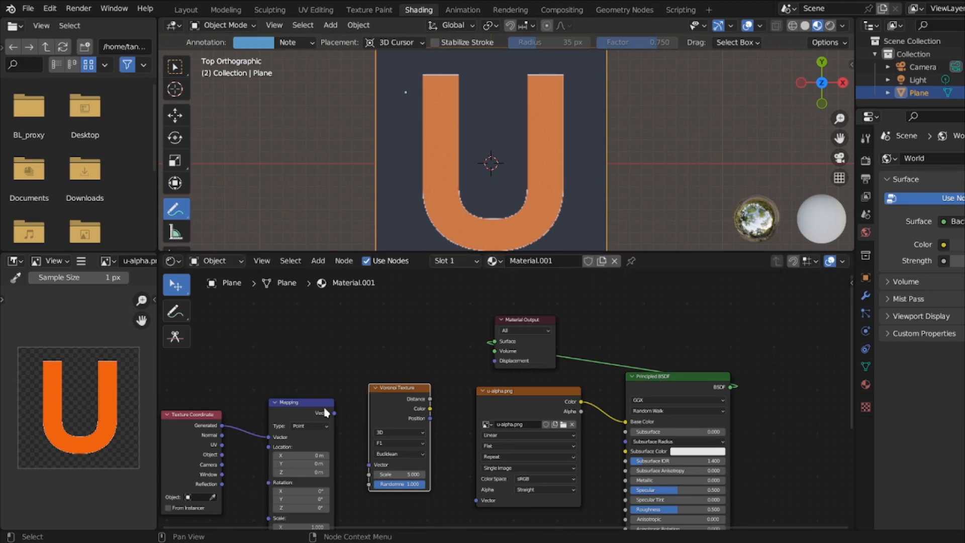
- Link Mapping's Vector to the Voronoi Texture's Vector and the Voronoi Color to u-alpha.png's Vector
{"action": "left_click_drag", "start_coordinate": [335, 412], "coordinate": [369, 465]}
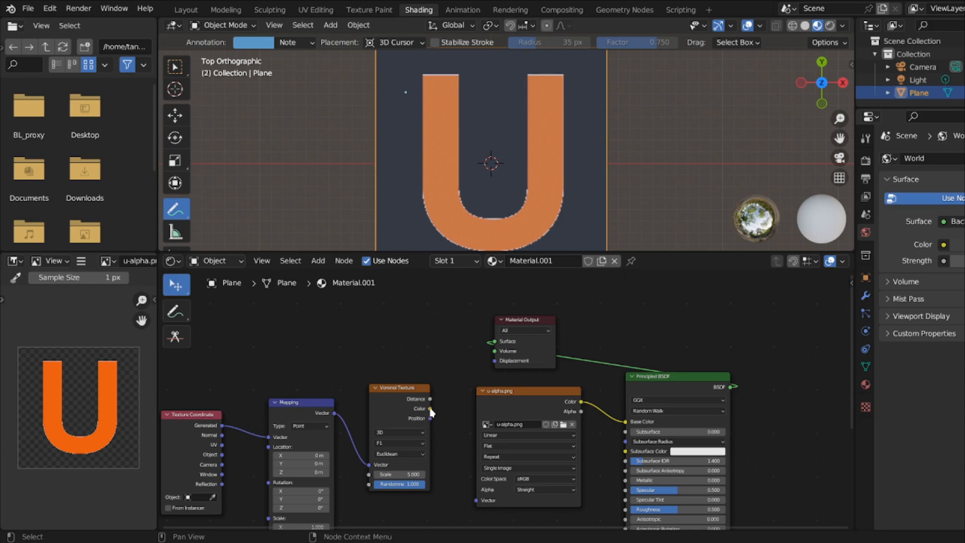
{"action": "left_click_drag", "start_coordinate": [430, 408], "coordinate": [476, 501]}
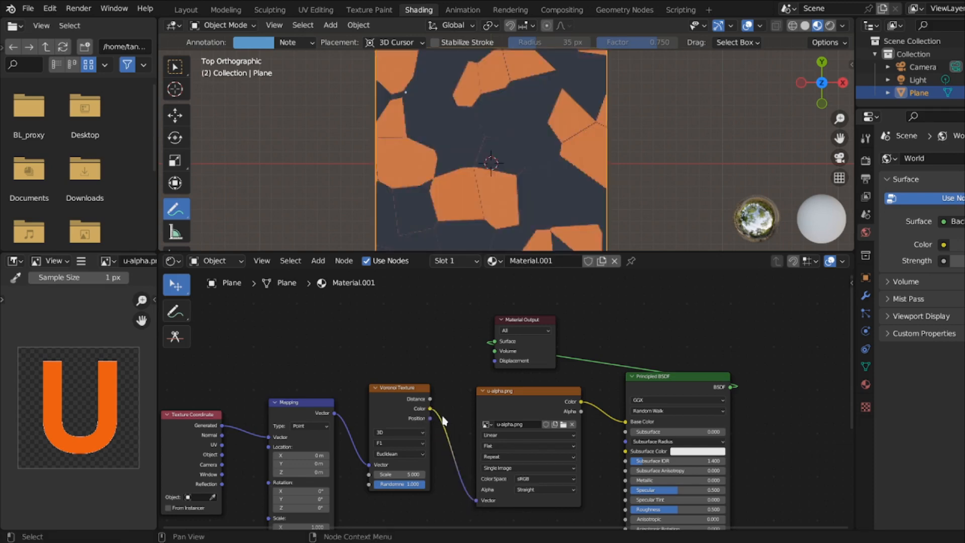
- Preview the Voronoi Texture's Color on the Material Output's Surface, then restore the Principled BSDF connection
{"action": "left_click_drag", "start_coordinate": [430, 408], "coordinate": [495, 346]}
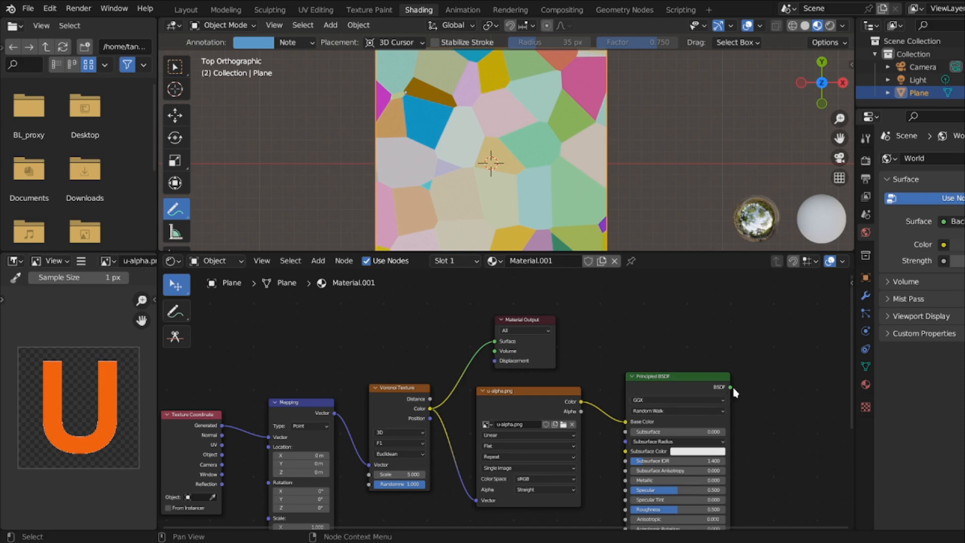
{"action": "left_click_drag", "start_coordinate": [731, 387], "coordinate": [495, 343]}
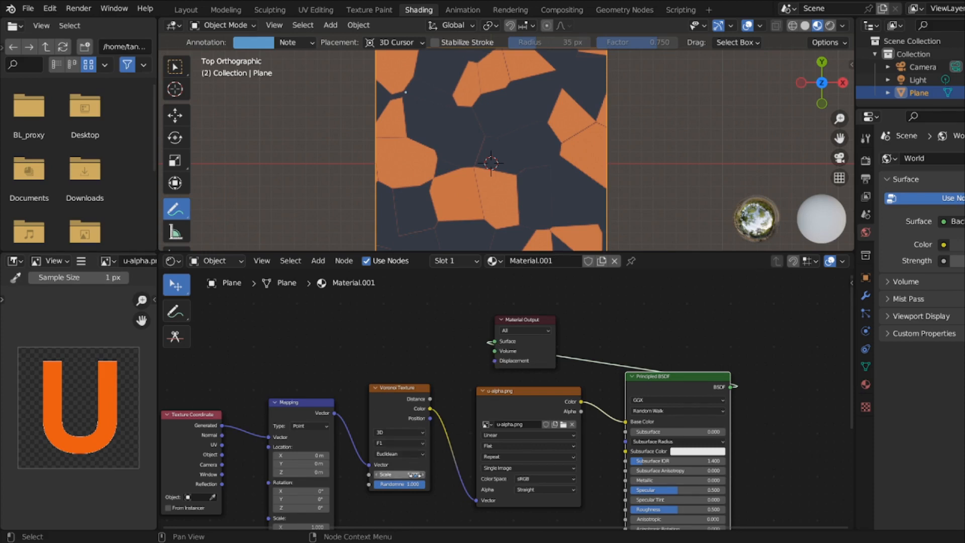
- Set the Voronoi Texture's Scale to 8.8 and its Randomness to 0
{"action": "left_click_drag", "start_coordinate": [410, 474], "coordinate": [372, 484]}
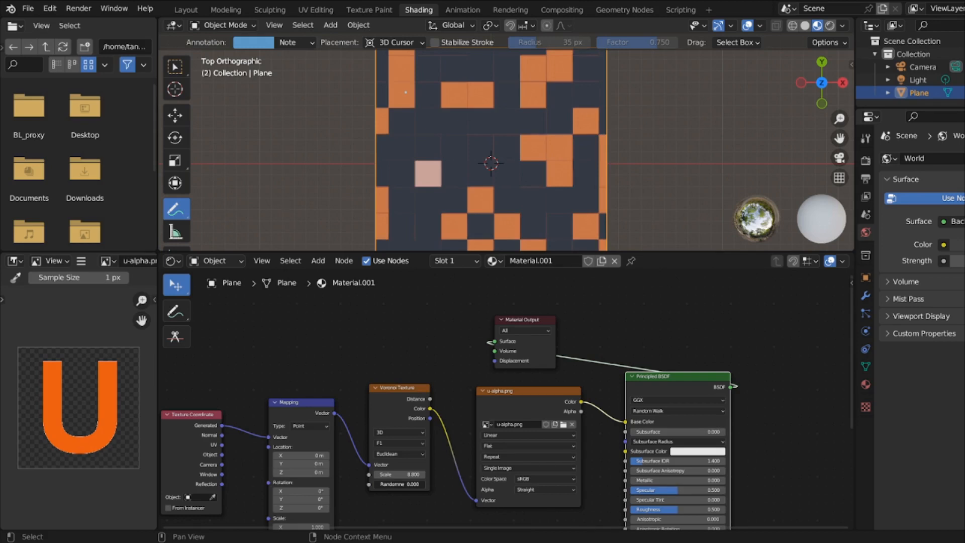
- Set the Voronoi Texture's Randomness to 0.345 and link its Distance output to u-alpha.png's Vector in place of Color
{"action": "left_click_drag", "start_coordinate": [372, 484], "coordinate": [392, 488]}
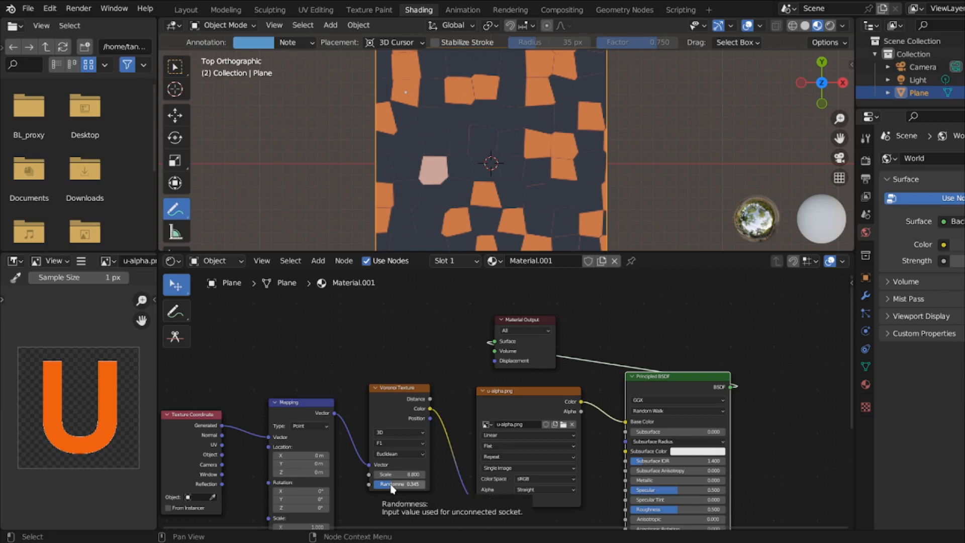
{"action": "left_click", "coordinate": [431, 415]}
{"action": "left_click_drag", "start_coordinate": [431, 415], "coordinate": [432, 399]}
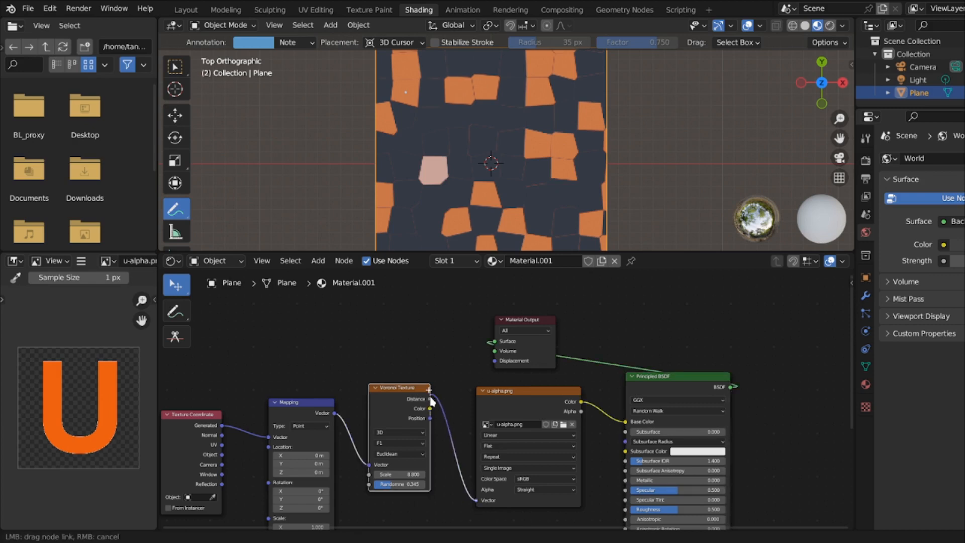
- Set the Voronoi Texture's Randomness to 0.717 and step its Scale through 10 and 11 to 12.9
{"action": "left_click_drag", "start_coordinate": [402, 484], "coordinate": [426, 484]}
{"action": "left_click", "coordinate": [399, 474]}
{"action": "type", "text": "10"}
{"action": "key", "text": "Return"}
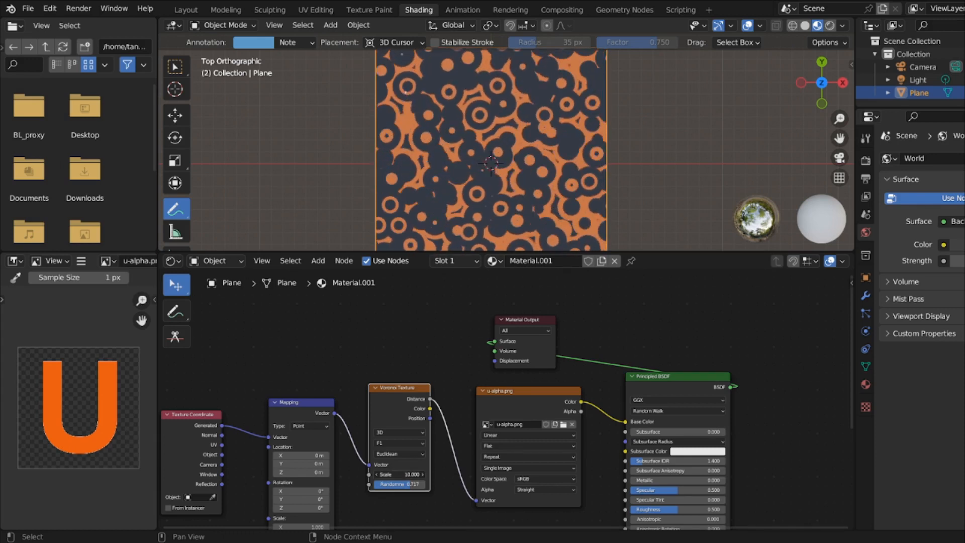
{"action": "left_click", "coordinate": [422, 474]}
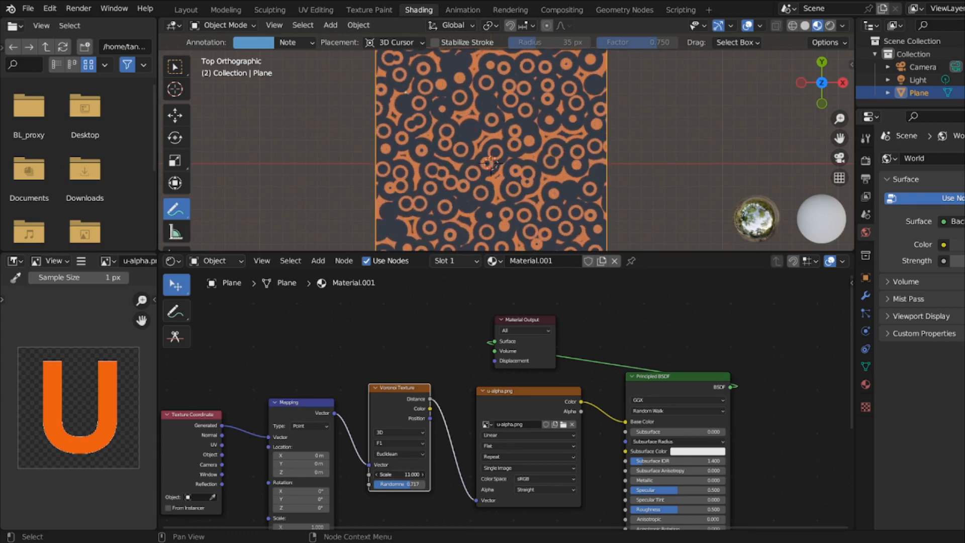
{"action": "left_click_drag", "start_coordinate": [403, 474], "coordinate": [423, 474]}
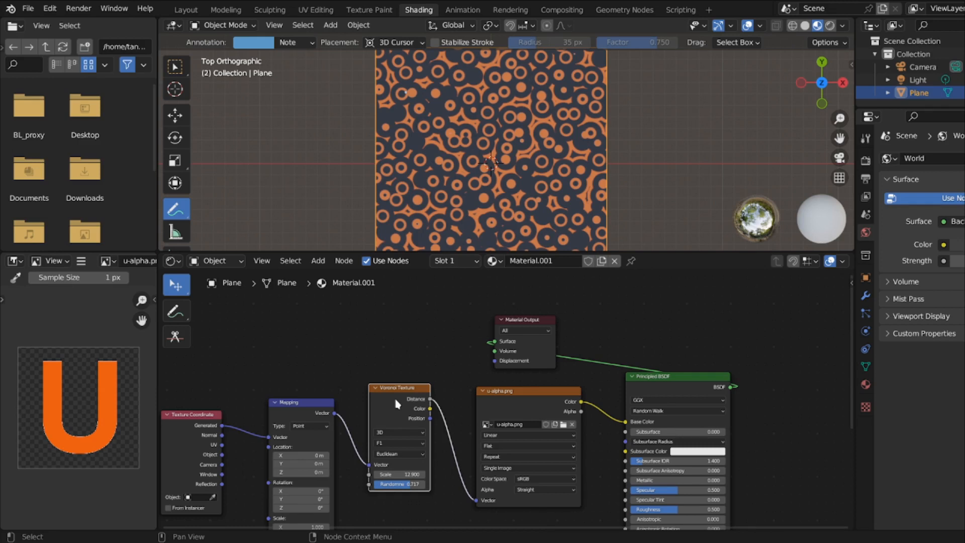
- Replace the Distance link into u-alpha.png's Vector with the Voronoi Texture's Position output
{"action": "left_click_drag", "start_coordinate": [430, 408], "coordinate": [437, 402]}
{"action": "left_click", "coordinate": [430, 403]}
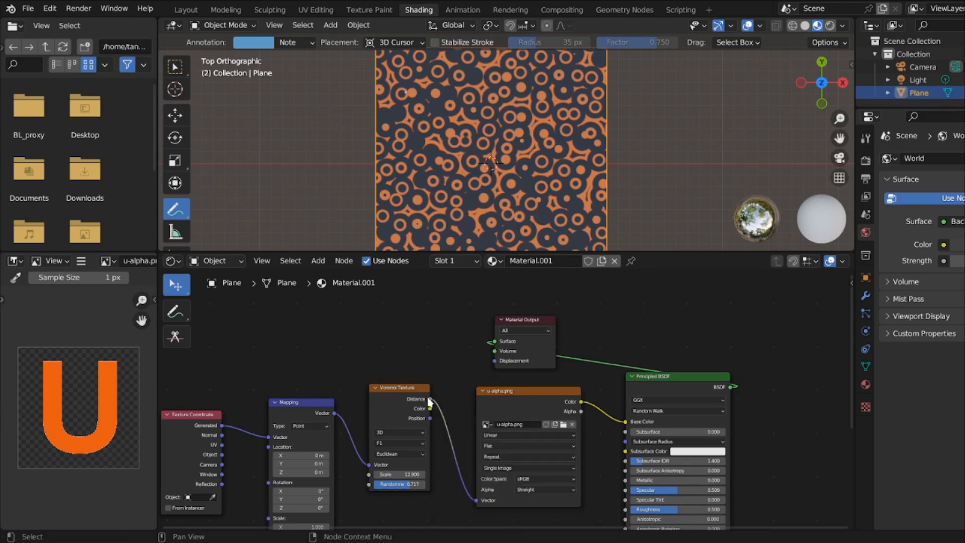
{"action": "left_click_drag", "start_coordinate": [429, 399], "coordinate": [429, 408]}
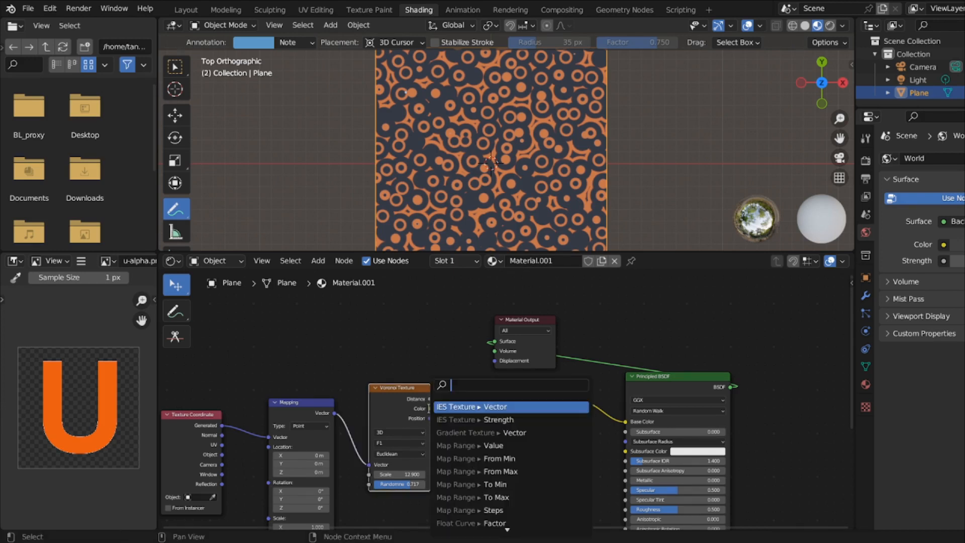
{"action": "left_click", "coordinate": [420, 401]}
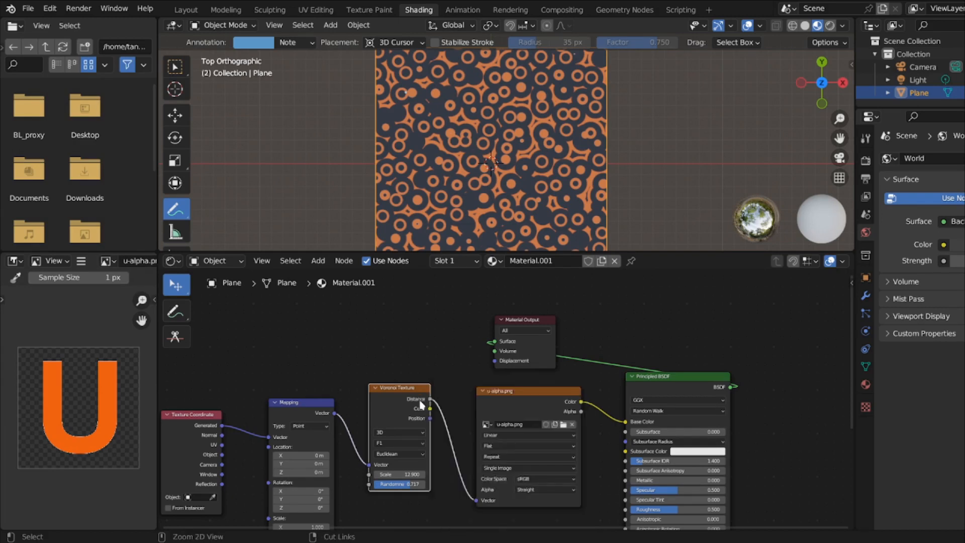
{"action": "left_click_drag", "start_coordinate": [430, 401], "coordinate": [430, 420], "text": "ctrl"}
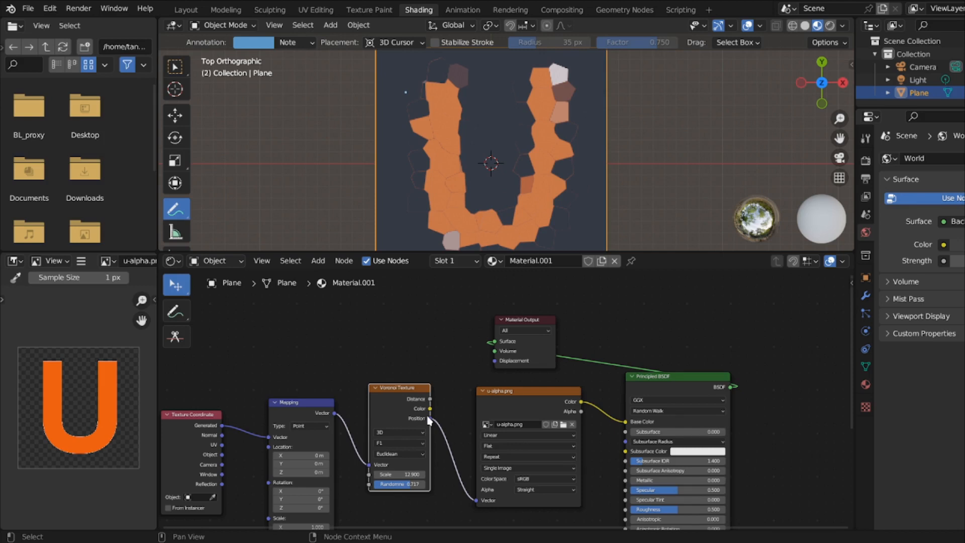
- Try the Voronoi Texture at Scale 18 with Randomness 0, and settle on Scale 20.7 with a high Randomness
{"action": "left_click", "coordinate": [397, 483]}
{"action": "key", "text": "Return"}
{"action": "left_click", "coordinate": [421, 474]}
{"action": "mouse_move", "coordinate": [402, 475]}
{"action": "left_mouse_down"}
{"action": "mouse_move", "coordinate": [501, 475]}
{"action": "mouse_move", "coordinate": [388, 475]}
{"action": "left_mouse_up"}
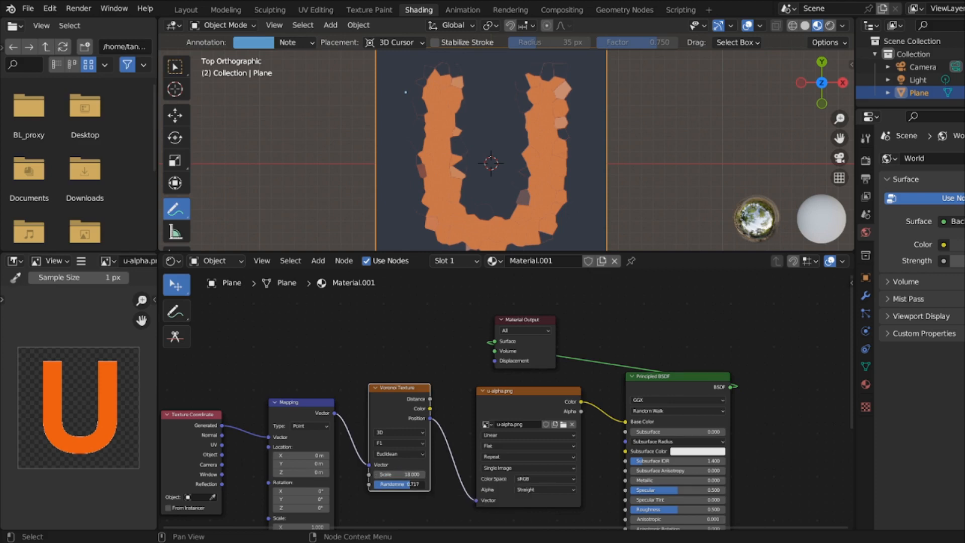
{"action": "left_click_drag", "start_coordinate": [408, 484], "coordinate": [375, 484]}
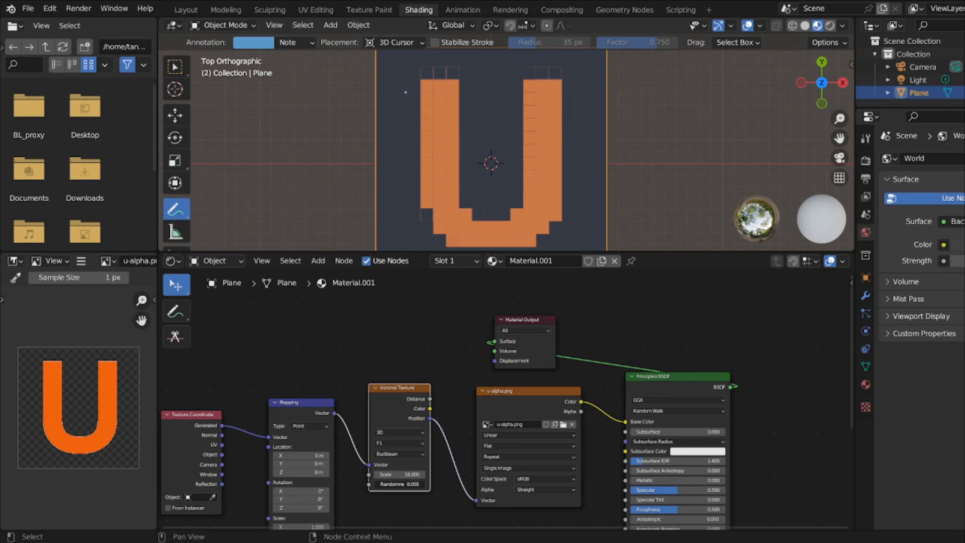
{"action": "mouse_move", "coordinate": [374, 484]}
{"action": "left_mouse_down"}
{"action": "mouse_move", "coordinate": [408, 484]}
{"action": "mouse_move", "coordinate": [402, 474]}
{"action": "mouse_move", "coordinate": [412, 474]}
{"action": "mouse_move", "coordinate": [387, 473]}
{"action": "left_mouse_up"}
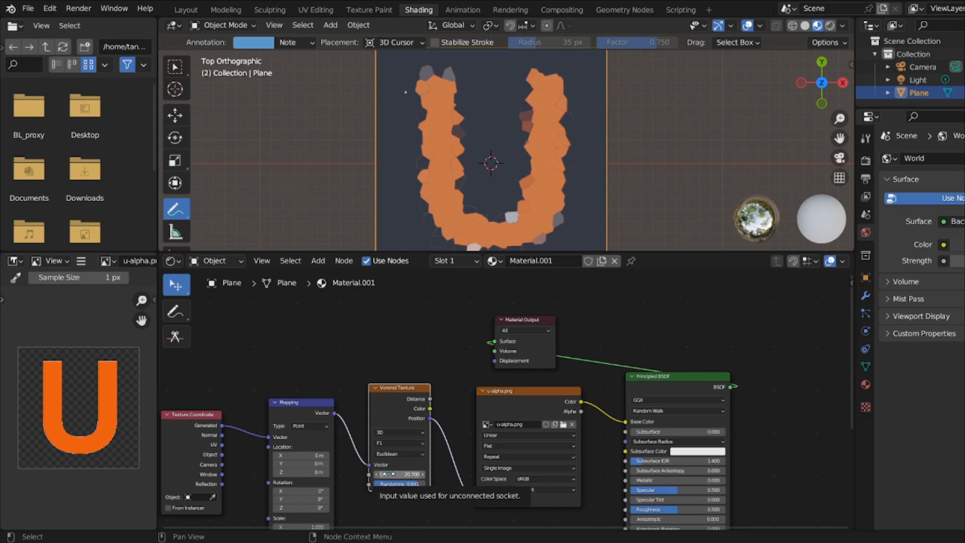
- Move the Texture Coordinate and Mapping nodes up, and set Mapping's Location X to 0.9 m, Z to 0.4 m and Z rotation to -2.3°
{"action": "scroll", "coordinate": [388, 476], "scroll_direction": "down", "scroll_amount": 2}
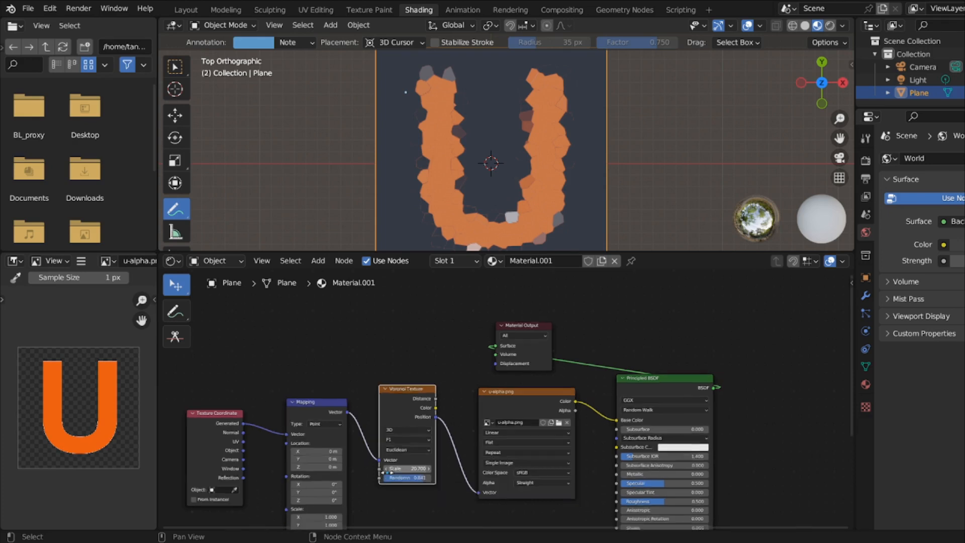
{"action": "left_click_drag", "start_coordinate": [246, 422], "coordinate": [238, 393]}
{"action": "left_click_drag", "start_coordinate": [321, 412], "coordinate": [319, 377]}
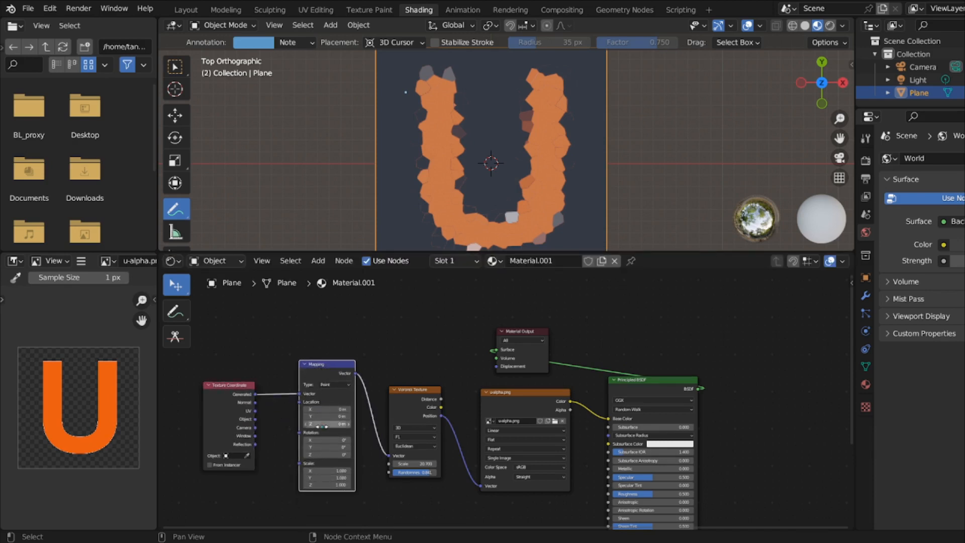
{"action": "left_click_drag", "start_coordinate": [326, 423], "coordinate": [367, 409]}
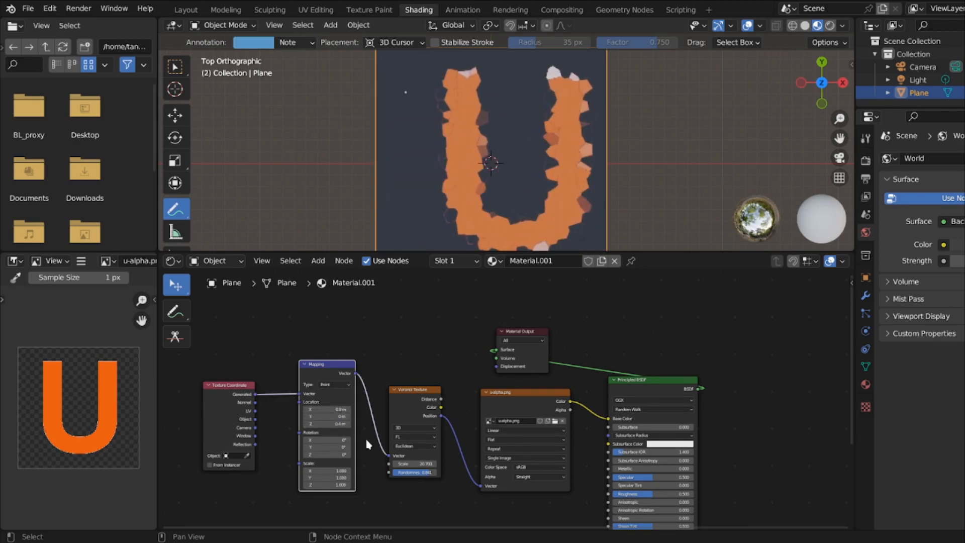
{"action": "middle_click_drag", "start_coordinate": [367, 444], "coordinate": [371, 392]}
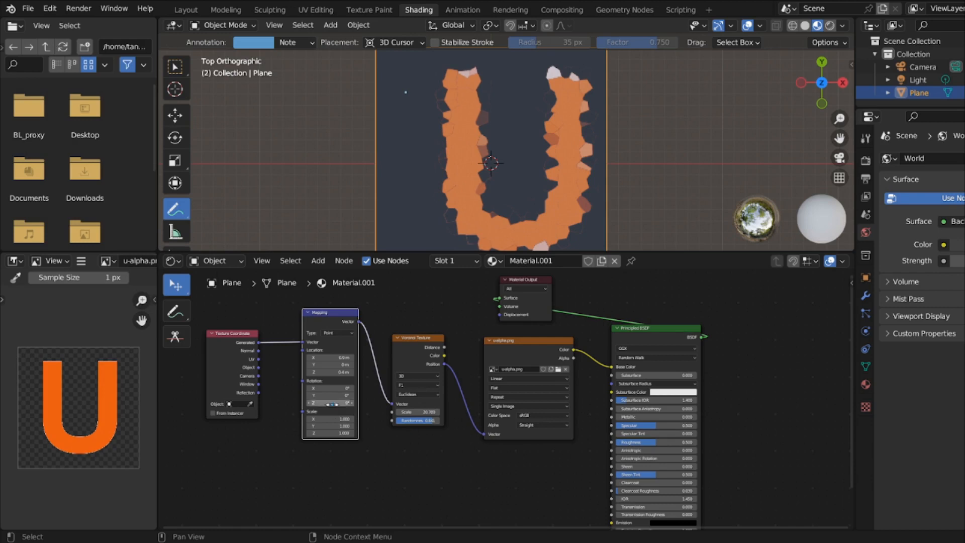
{"action": "mouse_move", "coordinate": [330, 402]}
{"action": "left_mouse_down"}
{"action": "mouse_move", "coordinate": [338, 403]}
{"action": "mouse_move", "coordinate": [243, 403]}
{"action": "mouse_move", "coordinate": [331, 404]}
{"action": "left_mouse_up"}
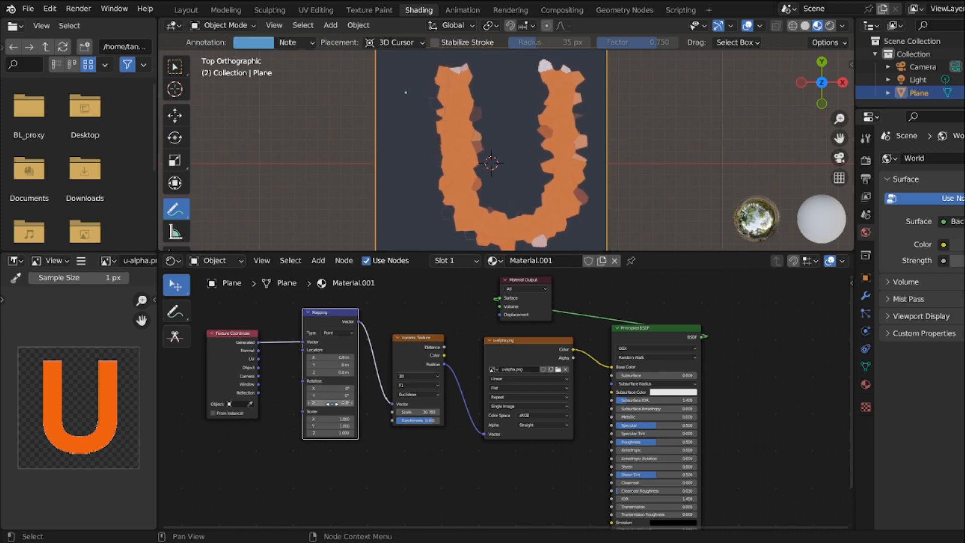
{"action": "left_click", "coordinate": [319, 260]}
{"action": "mouse_move", "coordinate": [342, 333]}
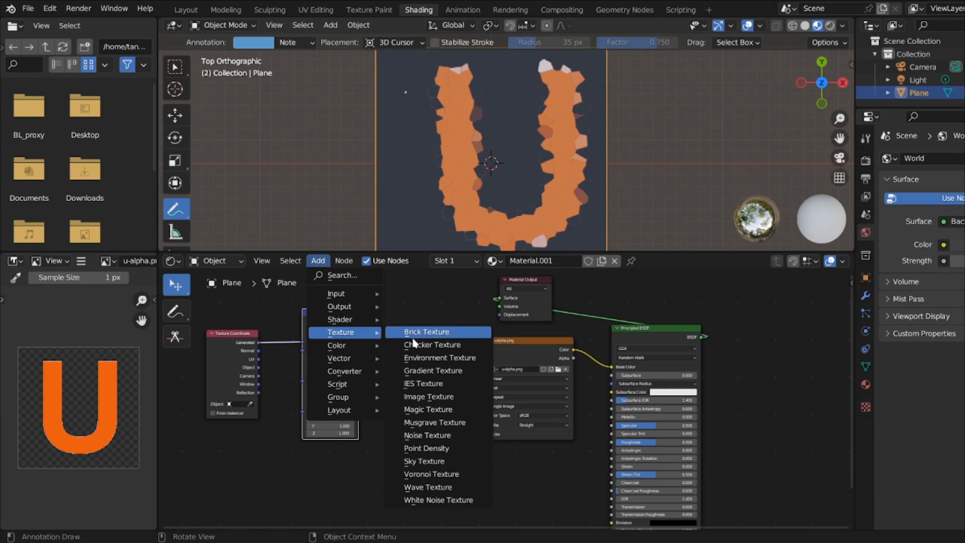
{"action": "left_click", "coordinate": [411, 475]}
{"action": "left_click", "coordinate": [412, 372]}
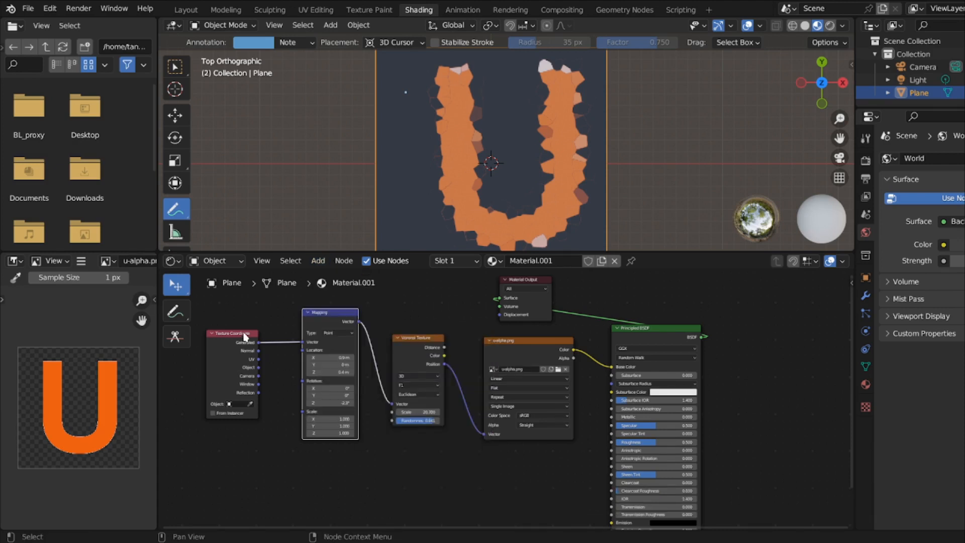
- Delete the Voronoi Texture node and place a Wave Texture node between Mapping and u-alpha.png
{"action": "left_click", "coordinate": [421, 356]}
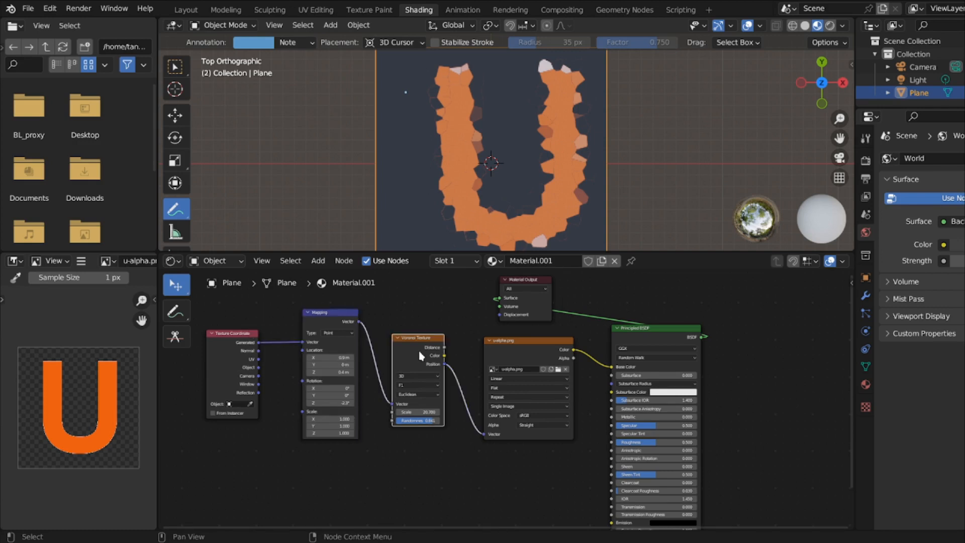
{"action": "key", "text": "x"}
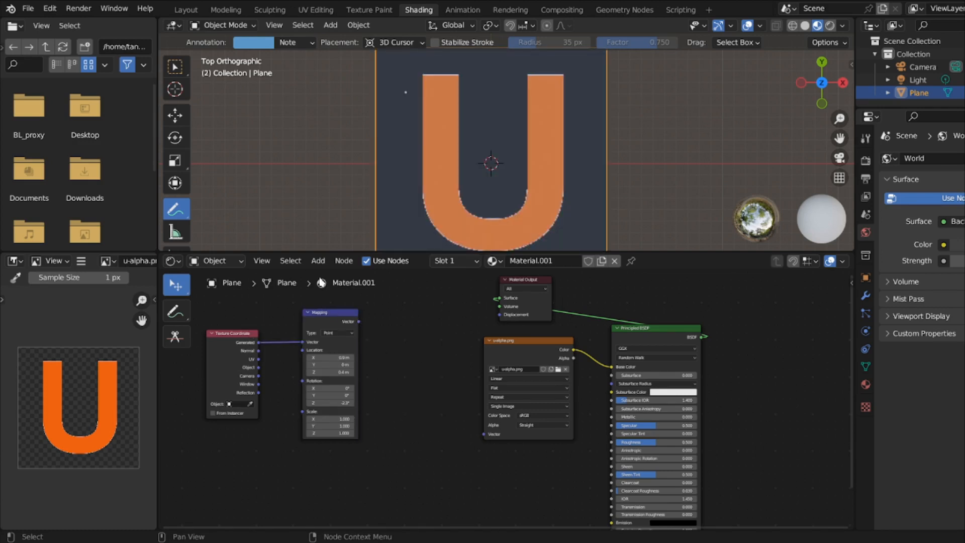
{"action": "left_click", "coordinate": [318, 260]}
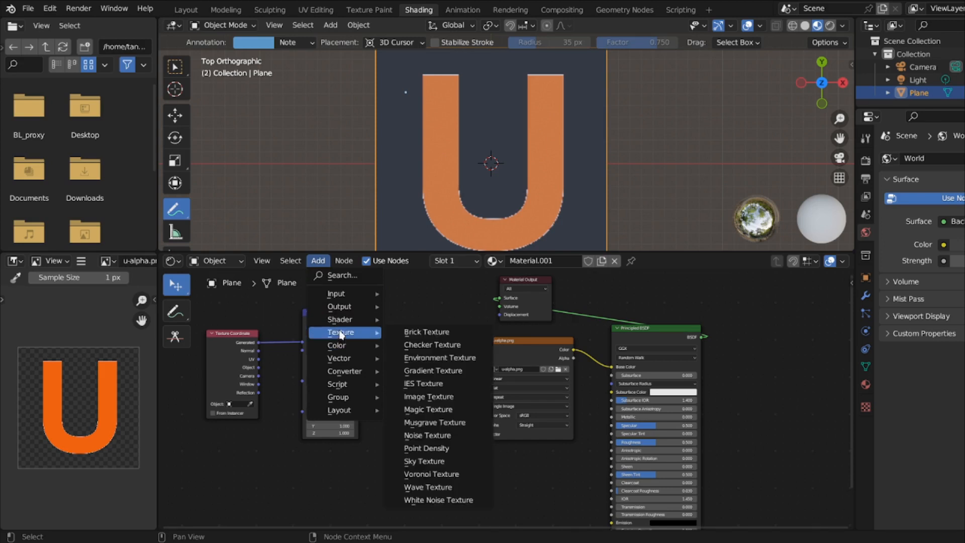
{"action": "left_click", "coordinate": [412, 487]}
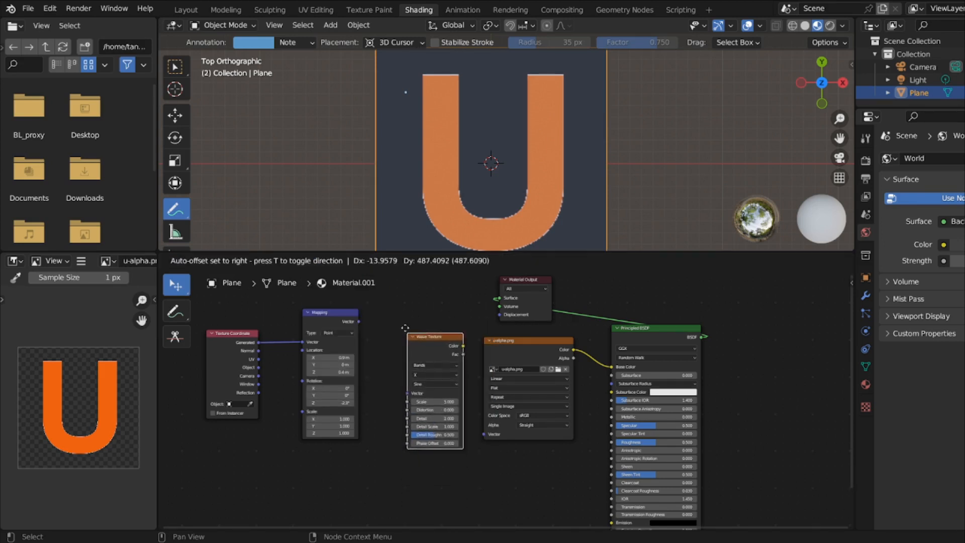
{"action": "left_click", "coordinate": [387, 308]}
- Link Mapping's Vector to the Wave Texture and its Color to u-alpha.png's Vector, and shift the Wave node closer to Mapping
{"action": "left_click_drag", "start_coordinate": [358, 322], "coordinate": [386, 364]}
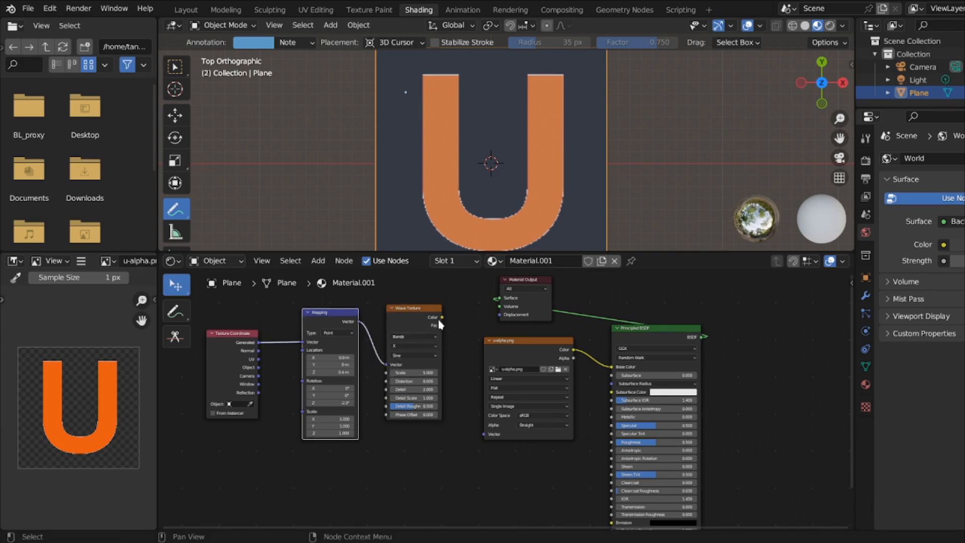
{"action": "left_click_drag", "start_coordinate": [442, 317], "coordinate": [484, 433]}
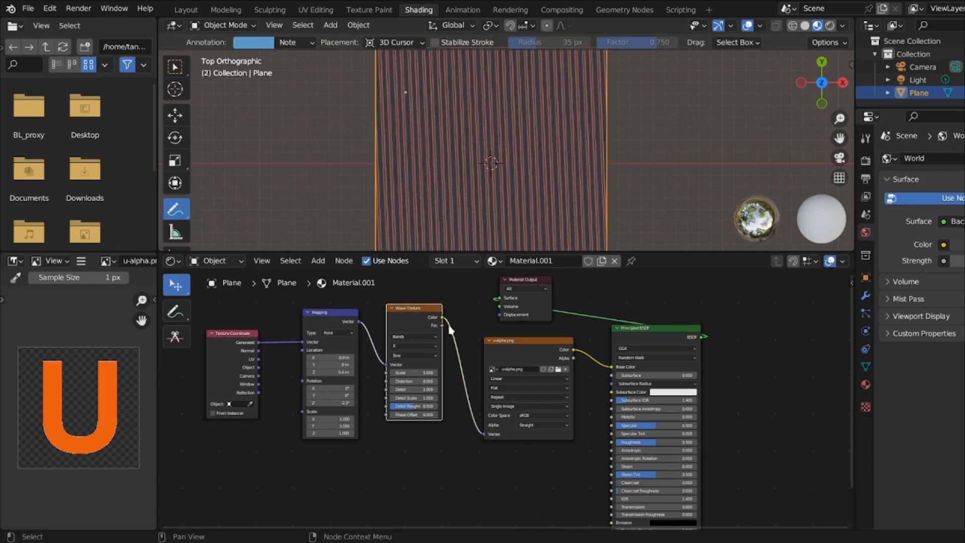
{"action": "left_click_drag", "start_coordinate": [438, 315], "coordinate": [419, 315]}
- Preview the Wave Texture's Color on Surface, set Scale to 4, Distortion to 1 and Detail to 6.1, and restore the Principled BSDF connection
{"action": "left_click_drag", "start_coordinate": [447, 318], "coordinate": [500, 300]}
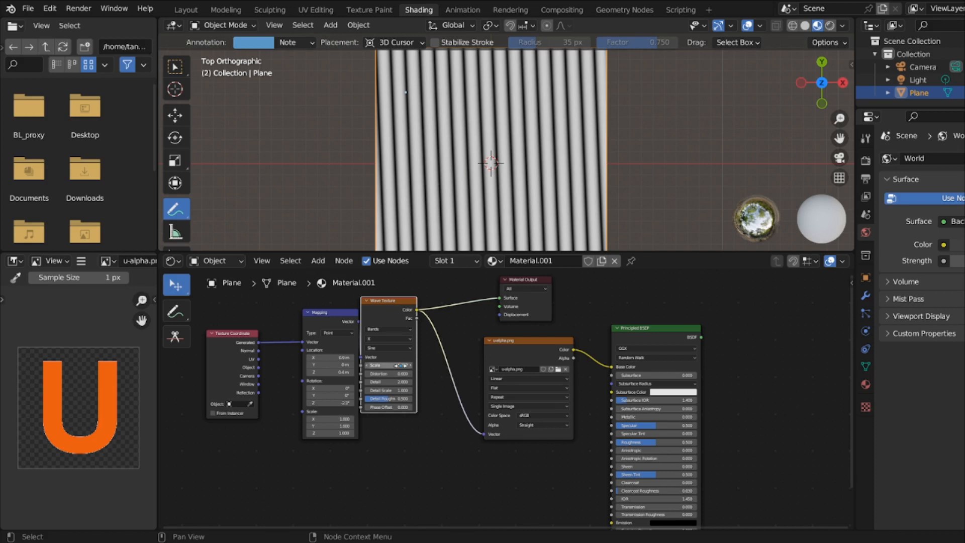
{"action": "mouse_move", "coordinate": [401, 366]}
{"action": "left_mouse_down"}
{"action": "mouse_move", "coordinate": [352, 374]}
{"action": "mouse_move", "coordinate": [427, 382]}
{"action": "left_mouse_up"}
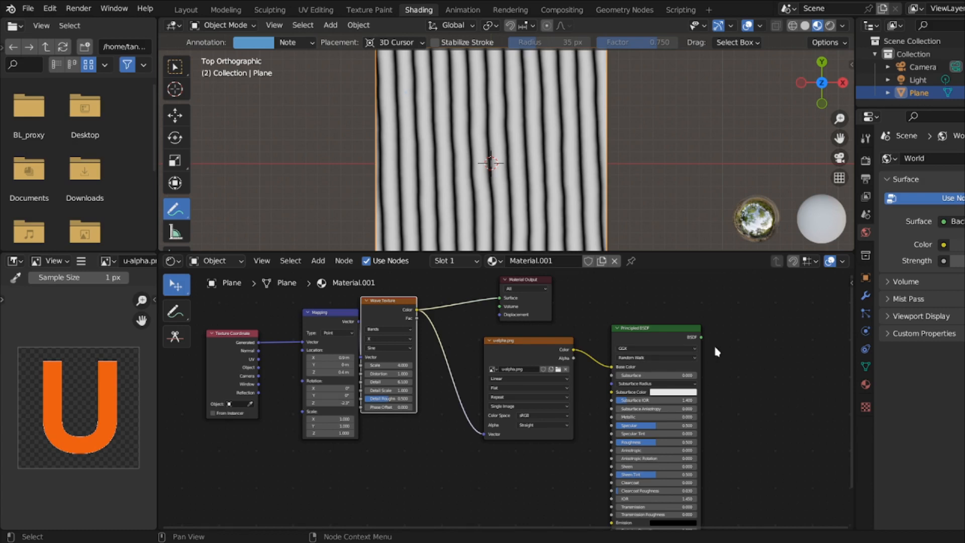
{"action": "mouse_move", "coordinate": [702, 336]}
{"action": "left_mouse_down"}
{"action": "mouse_move", "coordinate": [722, 335]}
{"action": "mouse_move", "coordinate": [562, 300]}
{"action": "mouse_move", "coordinate": [507, 302]}
{"action": "left_mouse_up"}
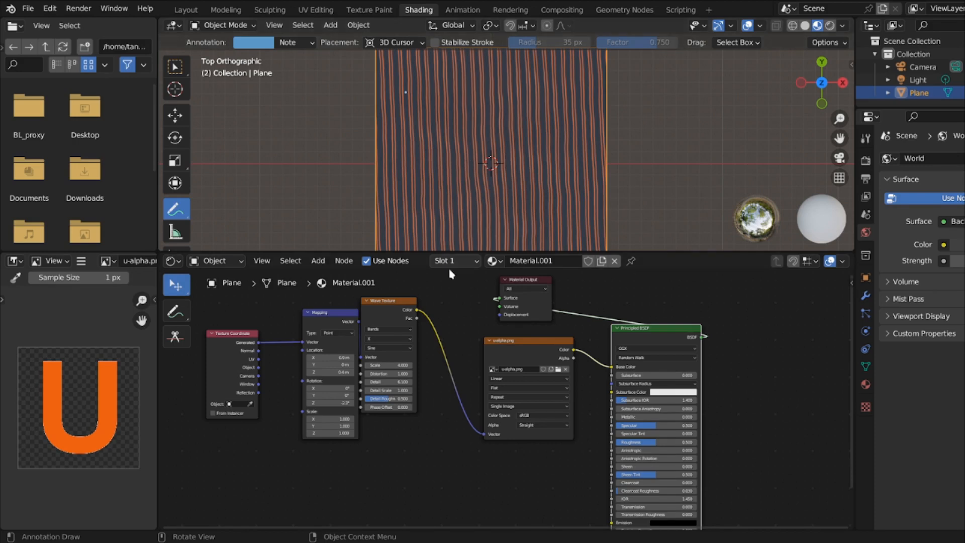
- Lower the Wave Texture's Distortion in stages to -25.2
{"action": "mouse_move", "coordinate": [405, 374]}
{"action": "left_mouse_down"}
{"action": "mouse_move", "coordinate": [282, 374]}
{"action": "mouse_move", "coordinate": [355, 374]}
{"action": "left_mouse_up"}
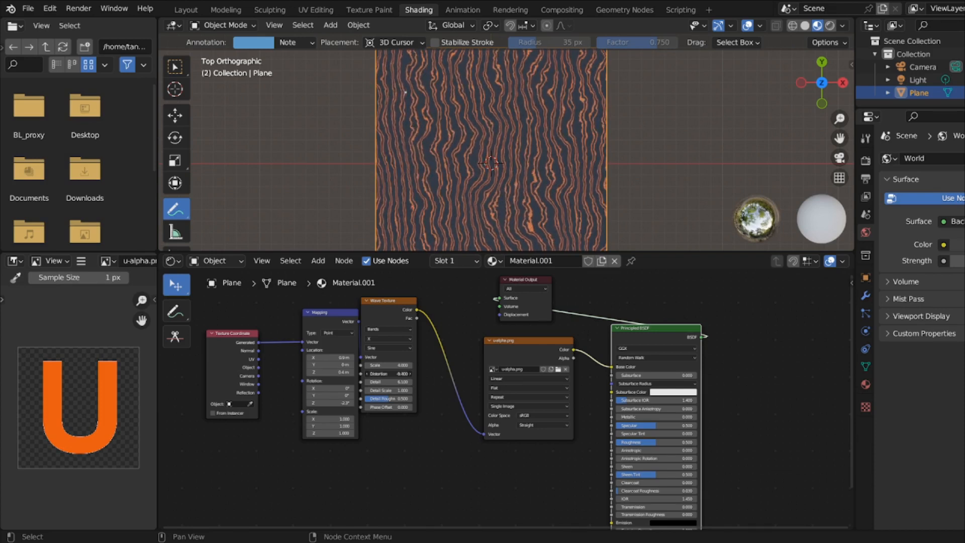
{"action": "left_click_drag", "start_coordinate": [355, 374], "coordinate": [281, 374]}
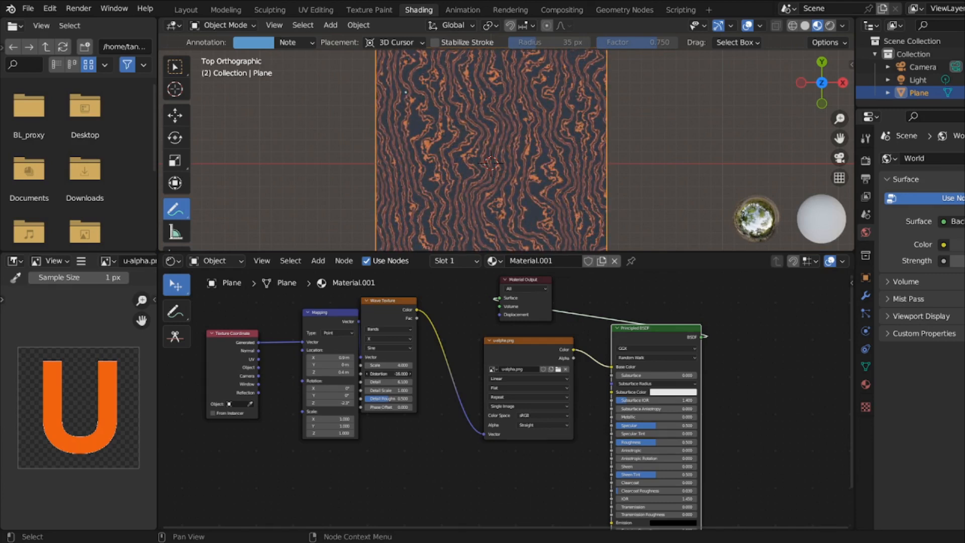
{"action": "left_click_drag", "start_coordinate": [281, 374], "coordinate": [232, 374]}
- Try the Wave Texture's Detail Scale at 1.9, and settle on Detail Scale 0.5, Detail 14.9 and Phase Offset 2
{"action": "scroll", "coordinate": [394, 391], "scroll_direction": "up", "scroll_amount": 2}
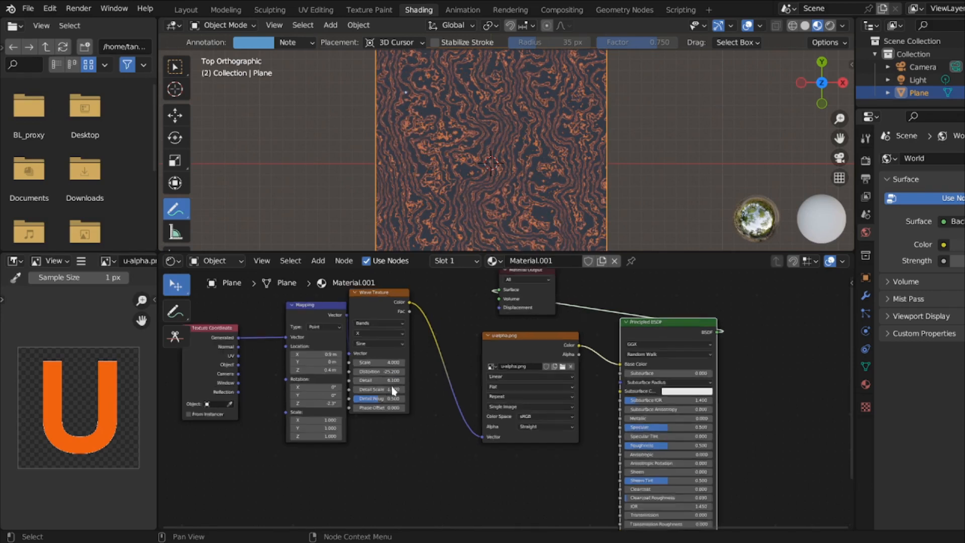
{"action": "mouse_move", "coordinate": [384, 389]}
{"action": "left_mouse_down"}
{"action": "mouse_move", "coordinate": [402, 389]}
{"action": "mouse_move", "coordinate": [371, 390]}
{"action": "mouse_move", "coordinate": [408, 389]}
{"action": "left_mouse_up"}
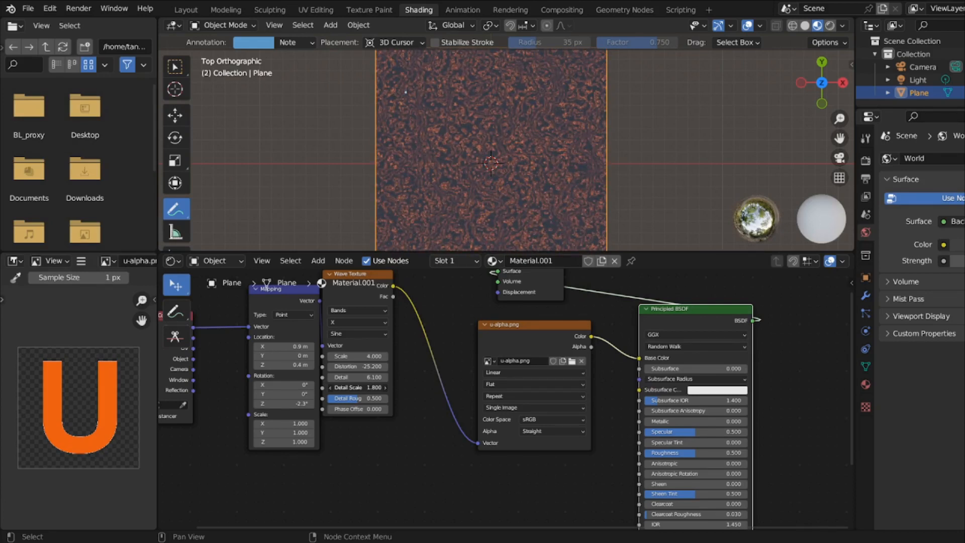
{"action": "mouse_move", "coordinate": [408, 389]}
{"action": "left_mouse_down"}
{"action": "mouse_move", "coordinate": [419, 390]}
{"action": "mouse_move", "coordinate": [411, 389]}
{"action": "left_mouse_up"}
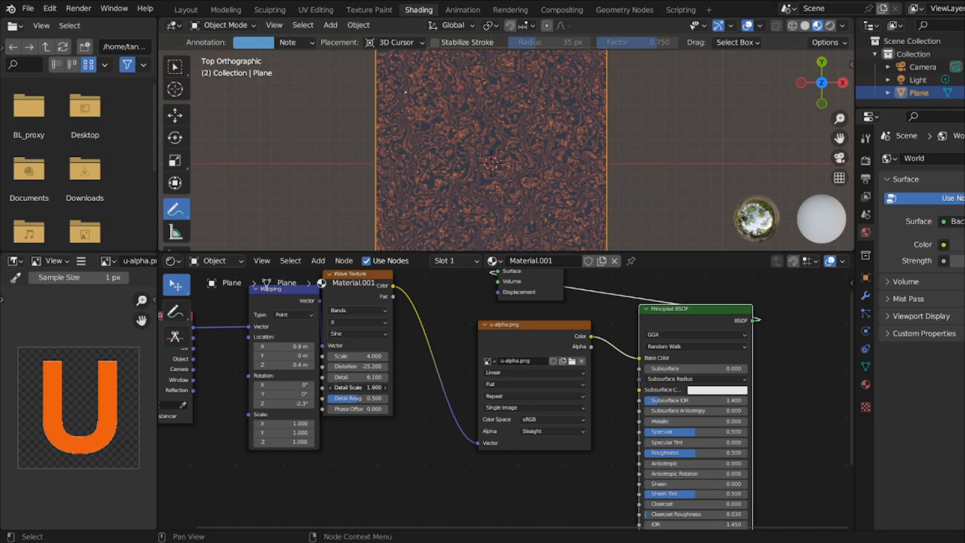
{"action": "left_click", "coordinate": [358, 389]}
{"action": "key", "text": "Return"}
{"action": "mouse_move", "coordinate": [355, 390]}
{"action": "left_mouse_down"}
{"action": "mouse_move", "coordinate": [332, 390]}
{"action": "mouse_move", "coordinate": [345, 377]}
{"action": "mouse_move", "coordinate": [324, 377]}
{"action": "mouse_move", "coordinate": [380, 377]}
{"action": "mouse_move", "coordinate": [367, 387]}
{"action": "mouse_move", "coordinate": [375, 387]}
{"action": "mouse_move", "coordinate": [331, 387]}
{"action": "mouse_move", "coordinate": [340, 399]}
{"action": "mouse_move", "coordinate": [324, 400]}
{"action": "mouse_move", "coordinate": [377, 409]}
{"action": "mouse_move", "coordinate": [366, 408]}
{"action": "left_mouse_up"}
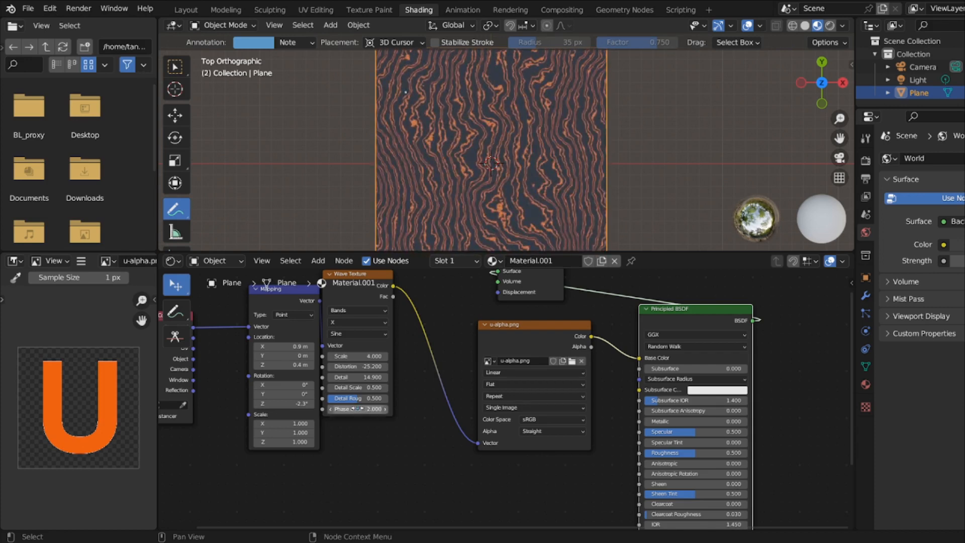
{"action": "scroll", "coordinate": [372, 296], "scroll_direction": "down", "scroll_amount": 2}
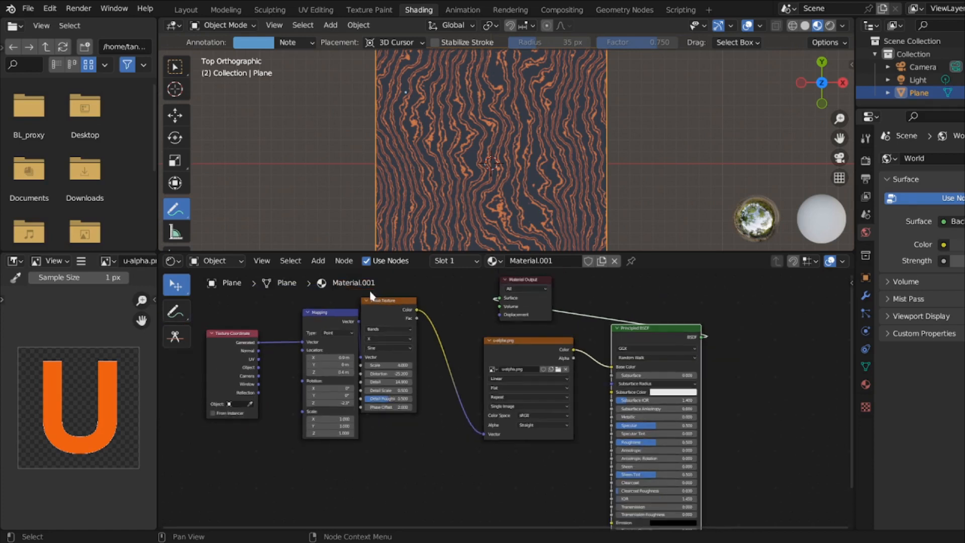
- Delete the Wave Texture node and place a White Noise Texture node between Mapping and u-alpha.png
{"action": "left_click_drag", "start_coordinate": [370, 299], "coordinate": [404, 351]}
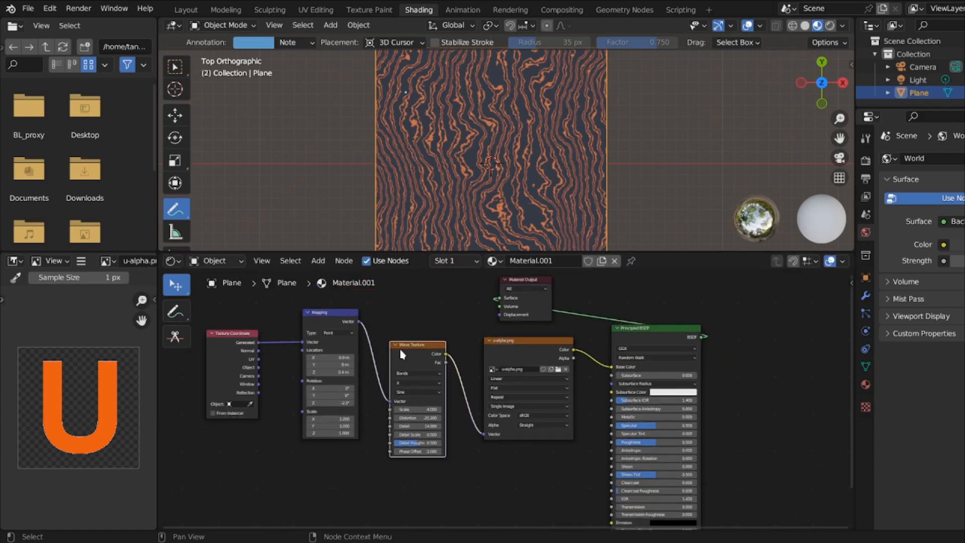
{"action": "key", "text": "x"}
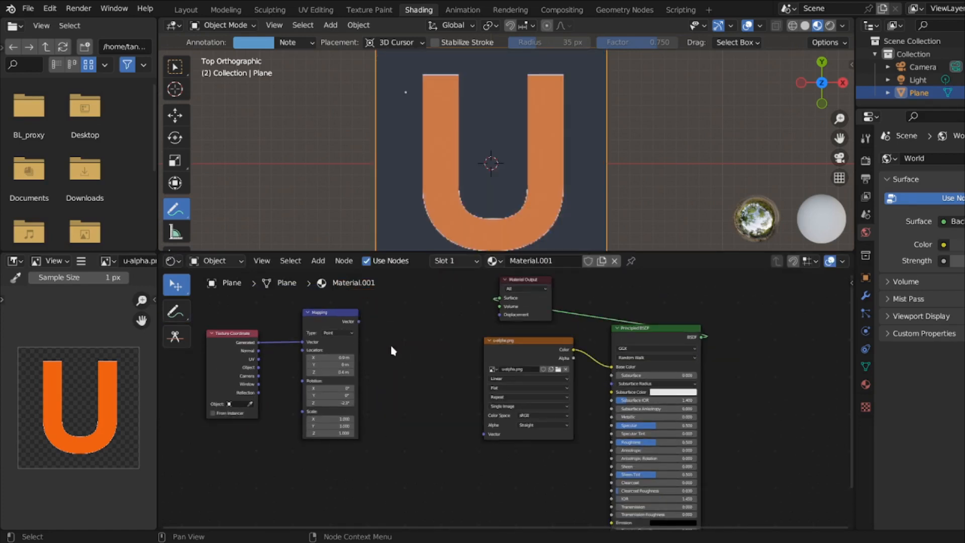
{"action": "left_click", "coordinate": [318, 260]}
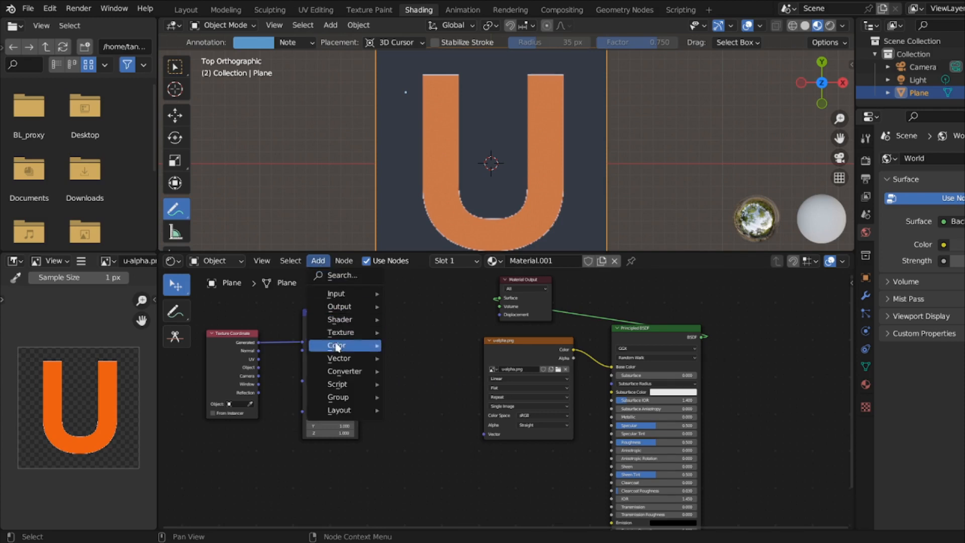
{"action": "mouse_move", "coordinate": [340, 332]}
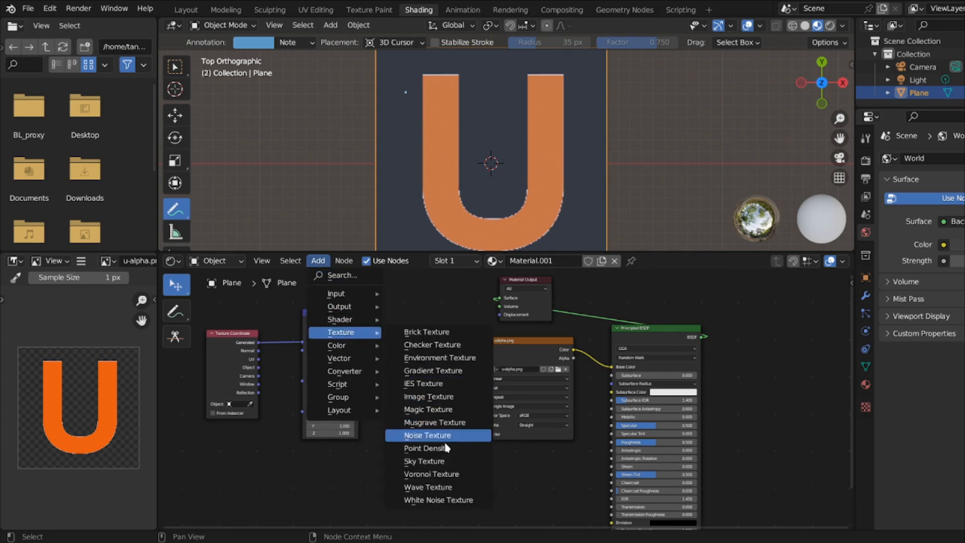
{"action": "left_click", "coordinate": [437, 499]}
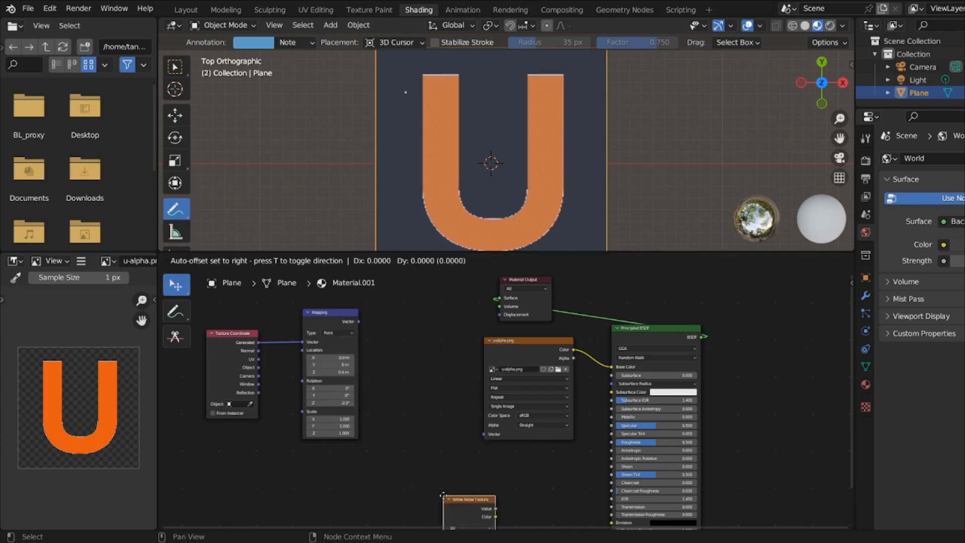
{"action": "left_click", "coordinate": [388, 306]}
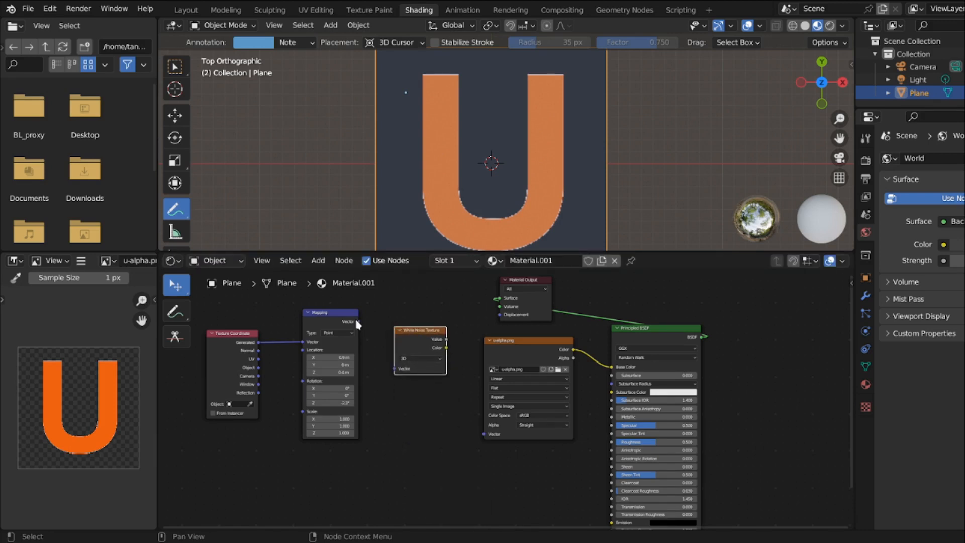
- Link Mapping's Vector to the White Noise Texture, preview its Color on Surface, and shift the node closer to Mapping
{"action": "left_click_drag", "start_coordinate": [358, 321], "coordinate": [401, 366]}
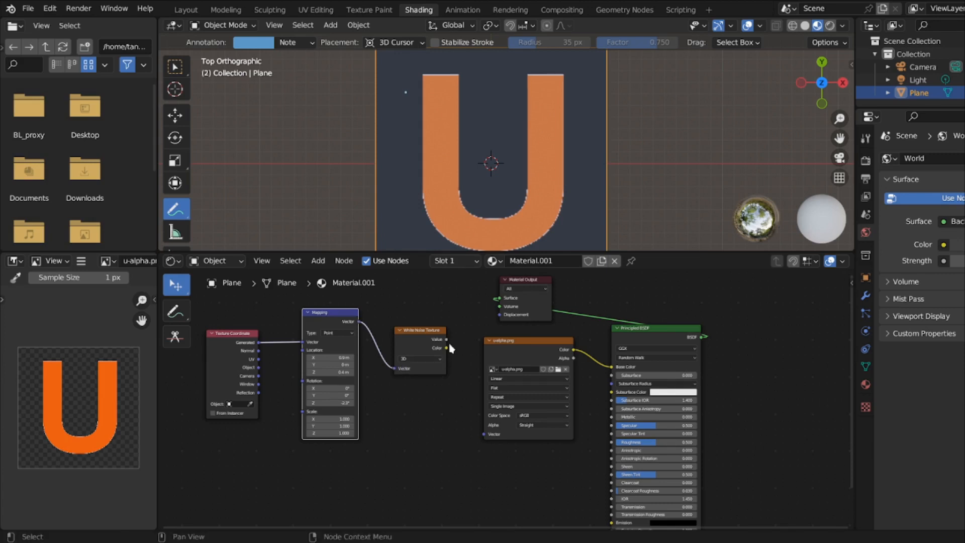
{"action": "left_click_drag", "start_coordinate": [447, 348], "coordinate": [499, 298]}
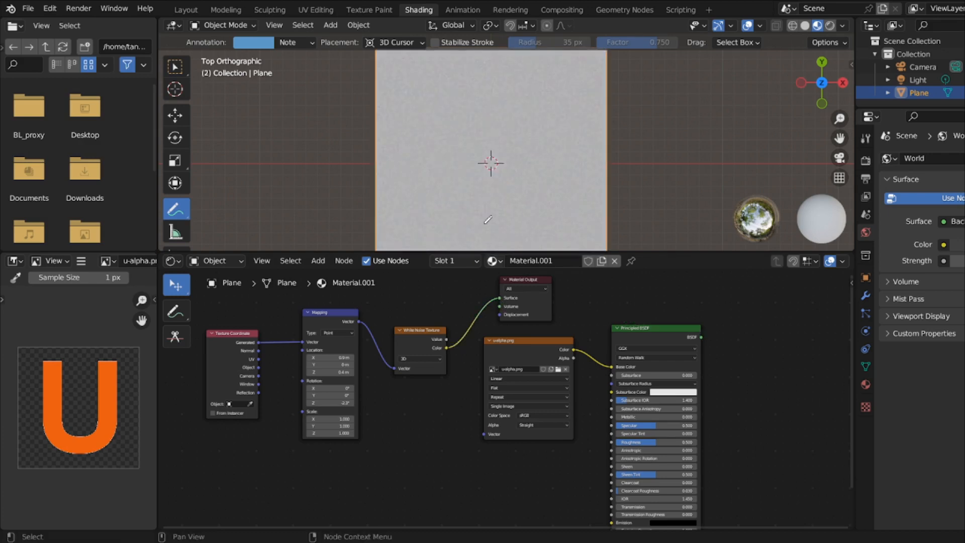
{"action": "scroll", "coordinate": [485, 213], "scroll_direction": "up", "scroll_amount": 5}
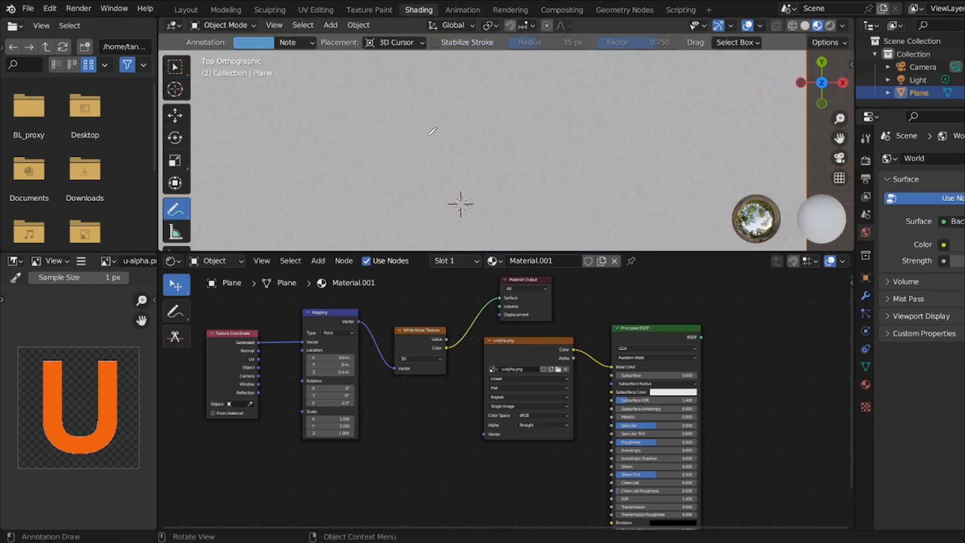
{"action": "scroll", "coordinate": [435, 131], "scroll_direction": "down", "scroll_amount": 4}
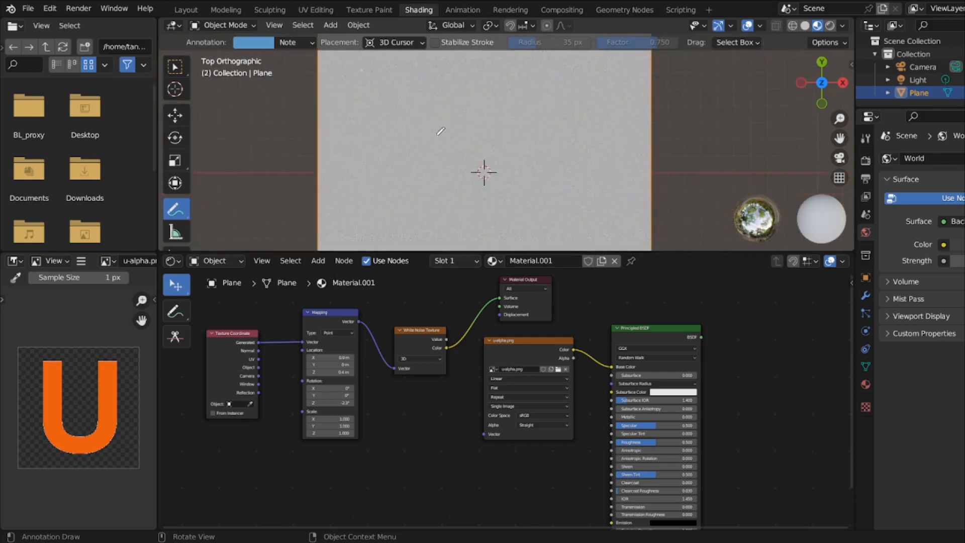
{"action": "scroll", "coordinate": [440, 130], "scroll_direction": "down", "scroll_amount": 1}
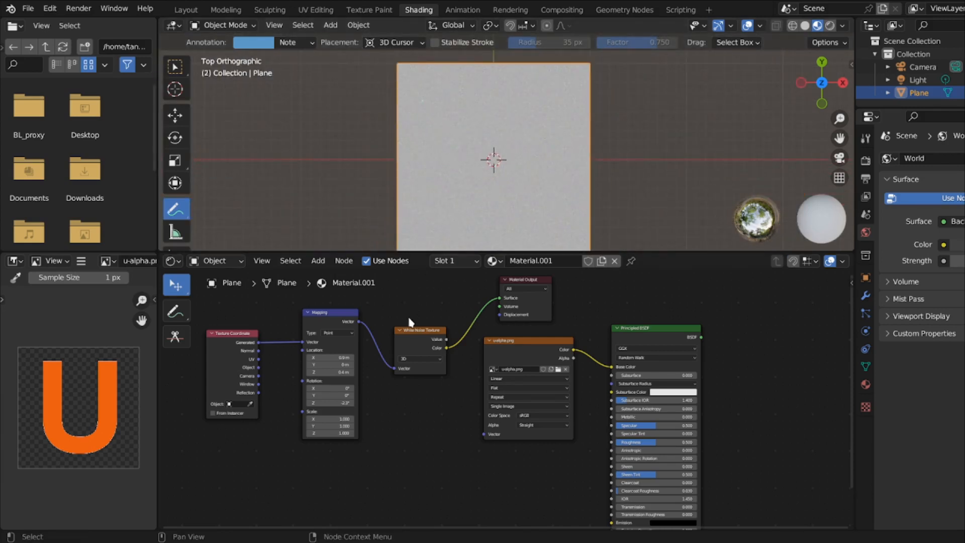
{"action": "left_click_drag", "start_coordinate": [416, 332], "coordinate": [402, 333]}
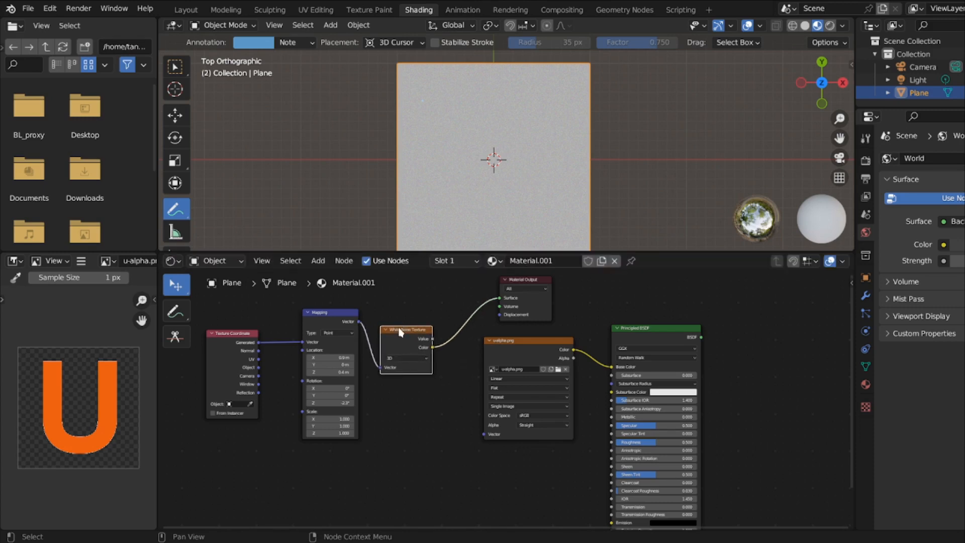
- Reconnect the Principled BSDF to Surface and link the White Noise Texture's Color to u-alpha.png's Vector
{"action": "left_click", "coordinate": [702, 339]}
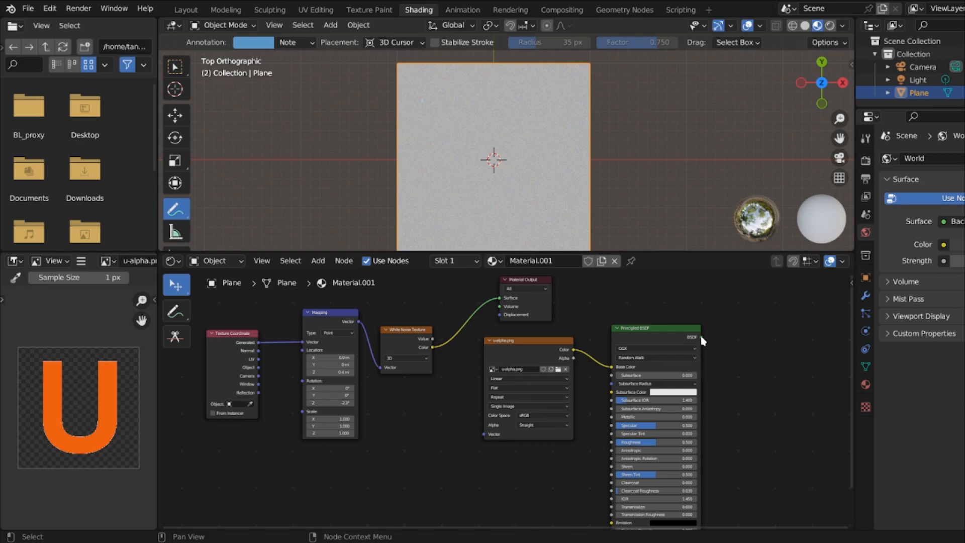
{"action": "left_click_drag", "start_coordinate": [703, 338], "coordinate": [502, 305]}
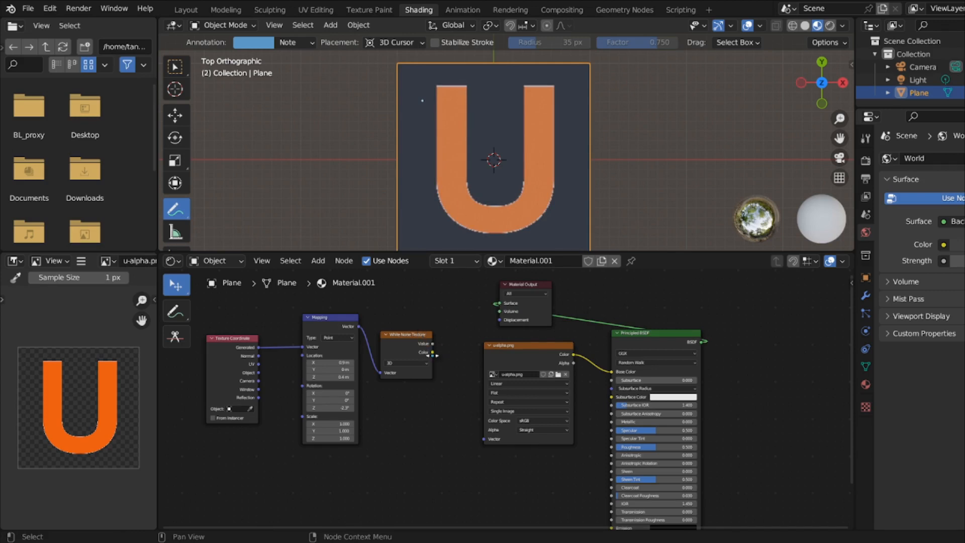
{"action": "left_click_drag", "start_coordinate": [433, 353], "coordinate": [483, 437]}
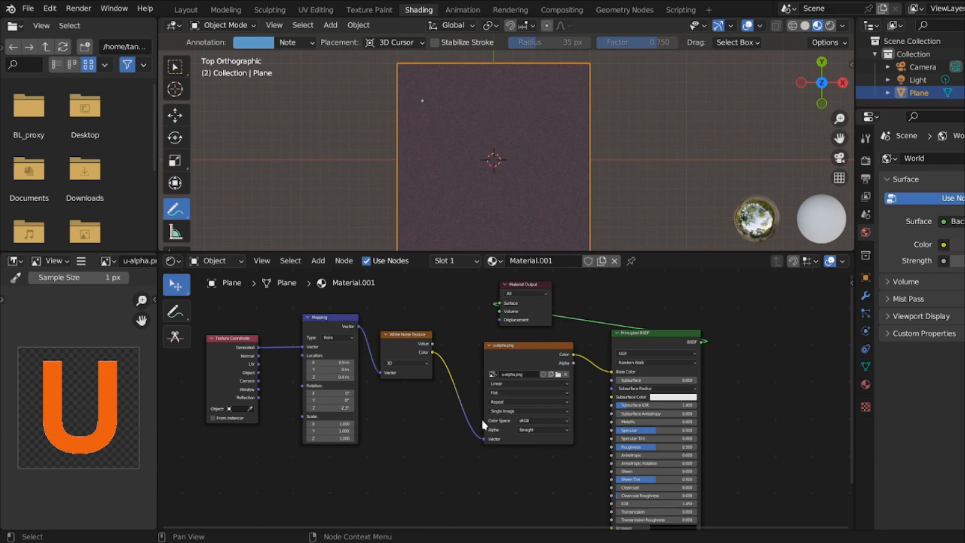
- Try the White Noise Texture in 1D, and settle on 2D
{"action": "left_click", "coordinate": [406, 363]}
{"action": "left_click", "coordinate": [405, 371]}
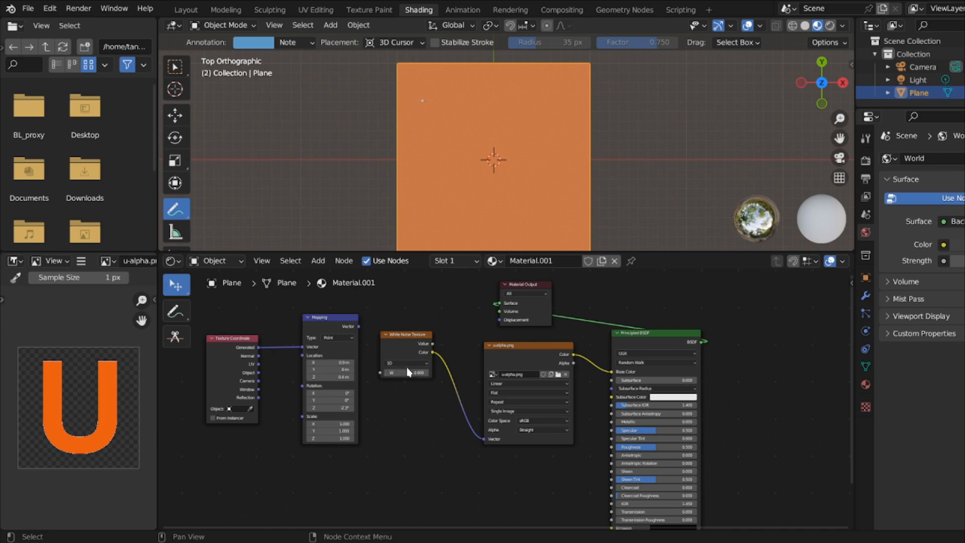
{"action": "left_click", "coordinate": [408, 363]}
{"action": "left_click", "coordinate": [408, 379]}
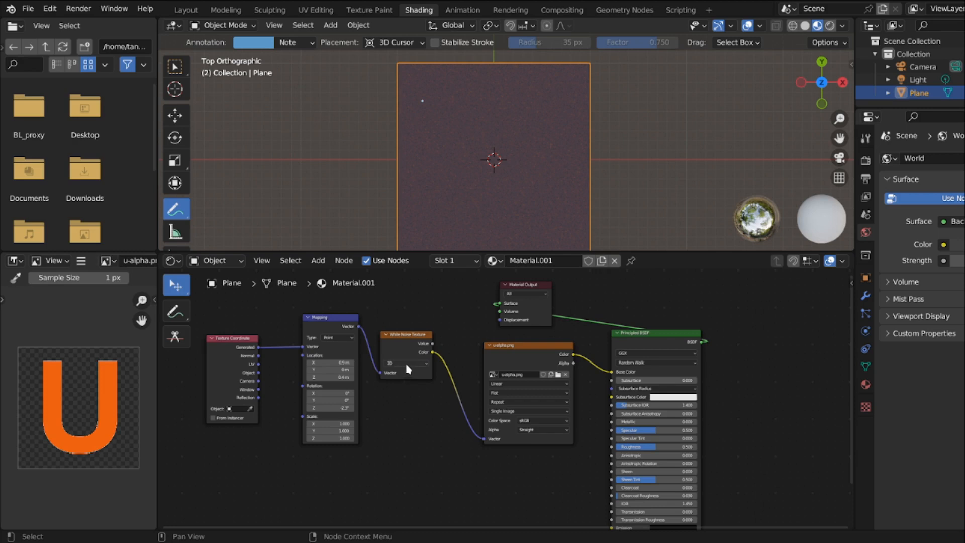
- Delete the White Noise Texture node and link Mapping's Vector directly to u-alpha.png's Vector
{"action": "left_click", "coordinate": [409, 336]}
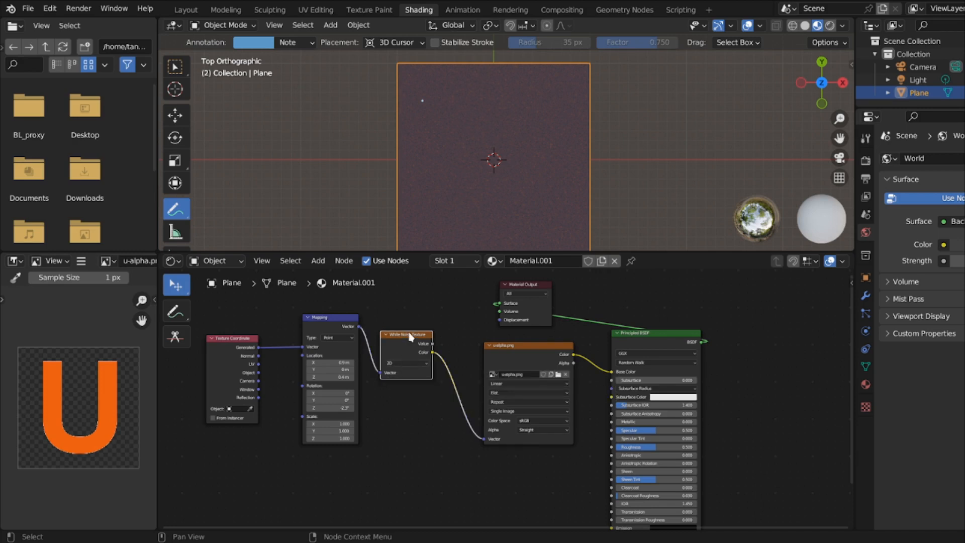
{"action": "left_click", "coordinate": [320, 261]}
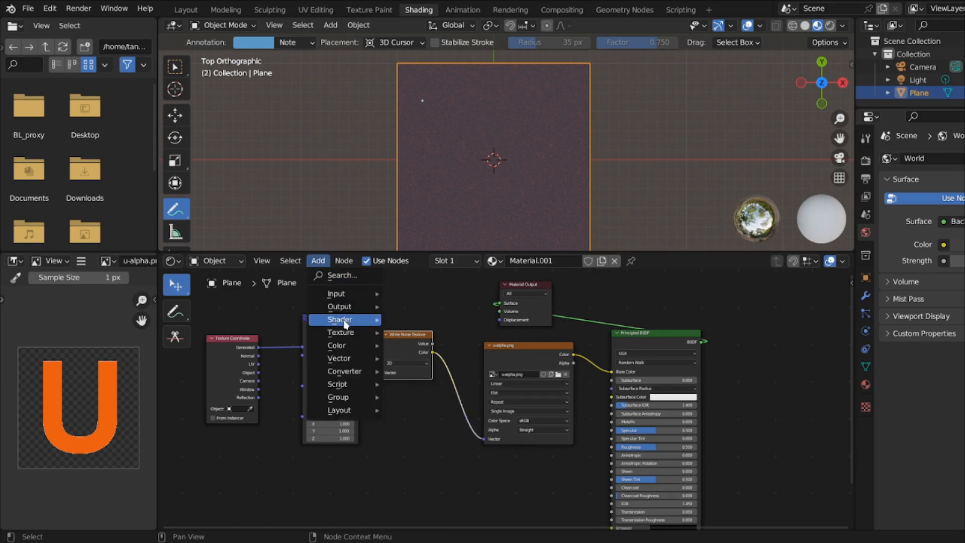
{"action": "mouse_move", "coordinate": [346, 333]}
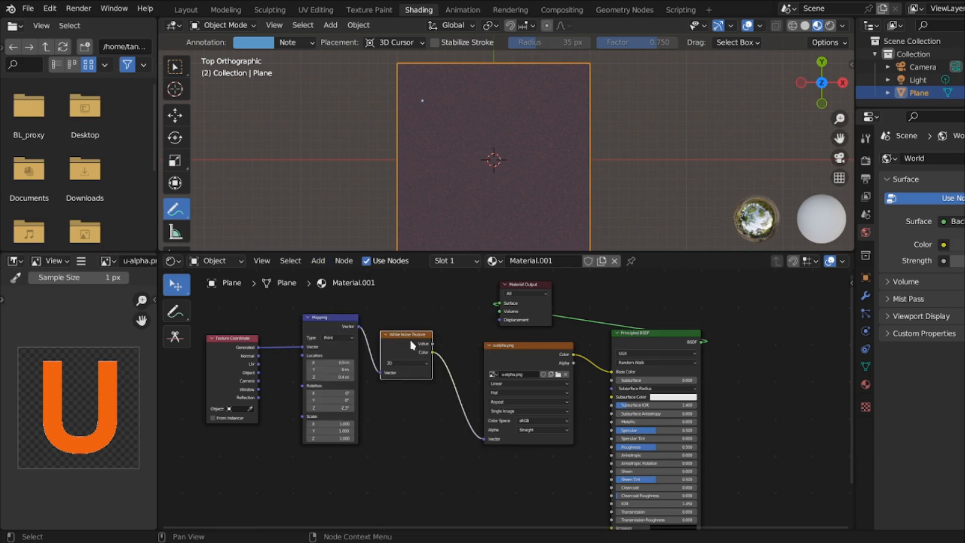
{"action": "key", "text": "Delete"}
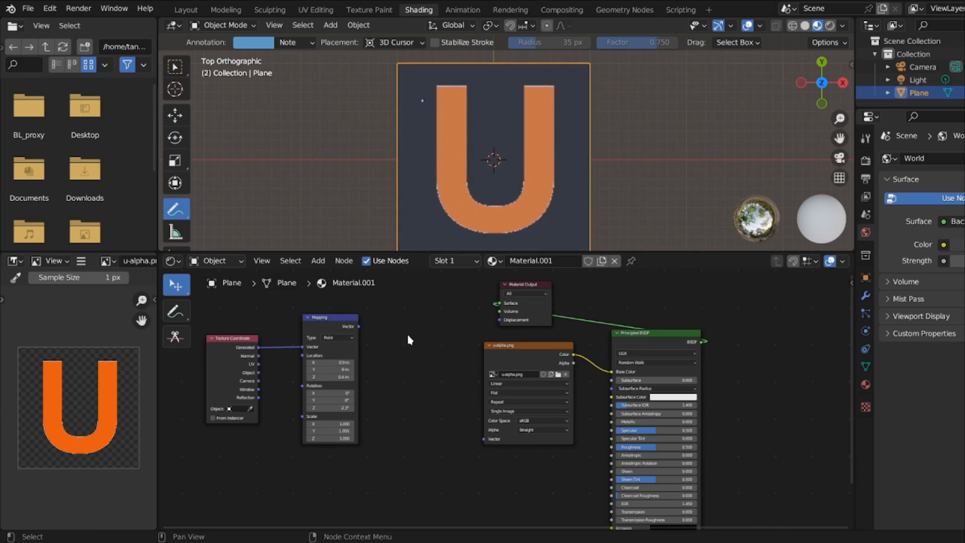
{"action": "left_click_drag", "start_coordinate": [360, 329], "coordinate": [487, 442]}
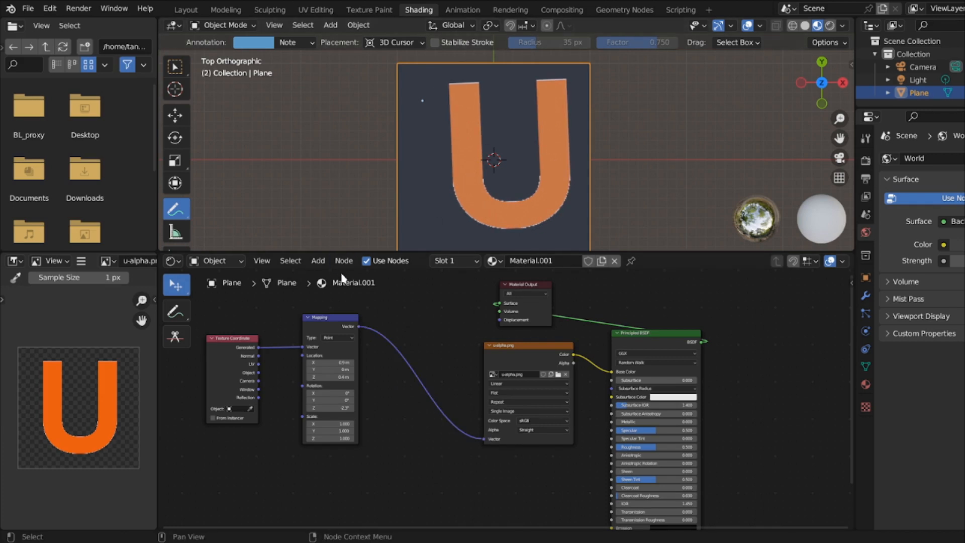
{"action": "left_click", "coordinate": [319, 261]}
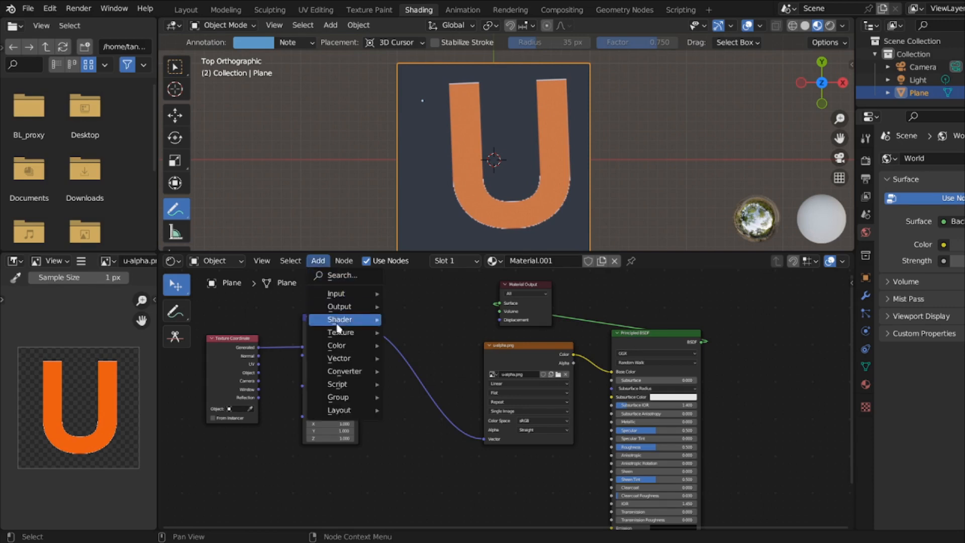
{"action": "mouse_move", "coordinate": [339, 332]}
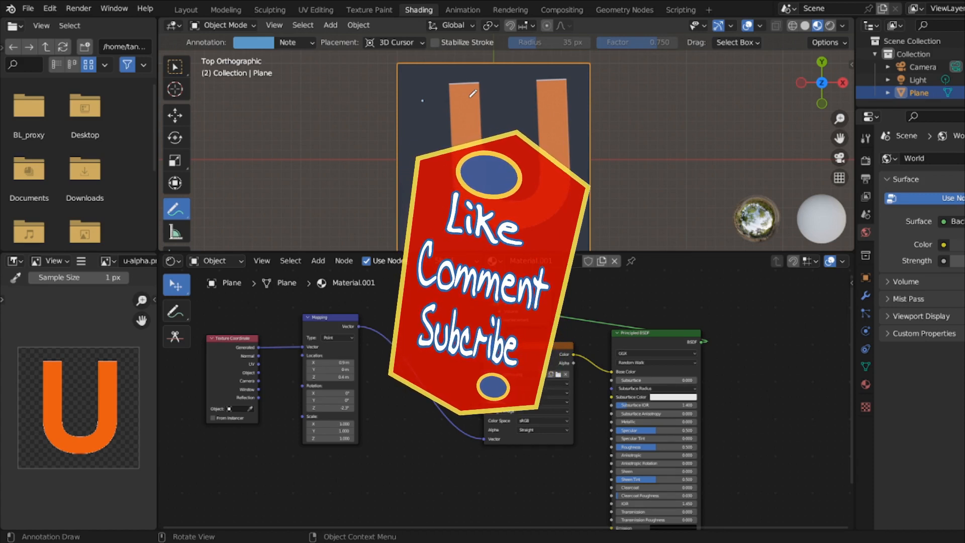
{"action": "mouse_move", "coordinate": [345, 362]}
{"action": "left_mouse_down"}
{"action": "mouse_move", "coordinate": [324, 363]}
{"action": "mouse_move", "coordinate": [380, 362]}
{"action": "mouse_move", "coordinate": [343, 363]}
{"action": "left_mouse_up"}
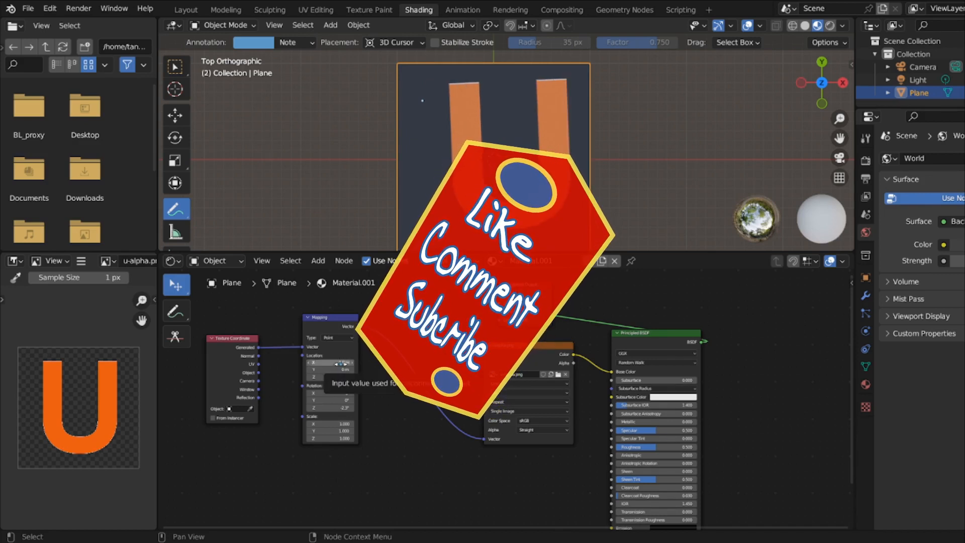